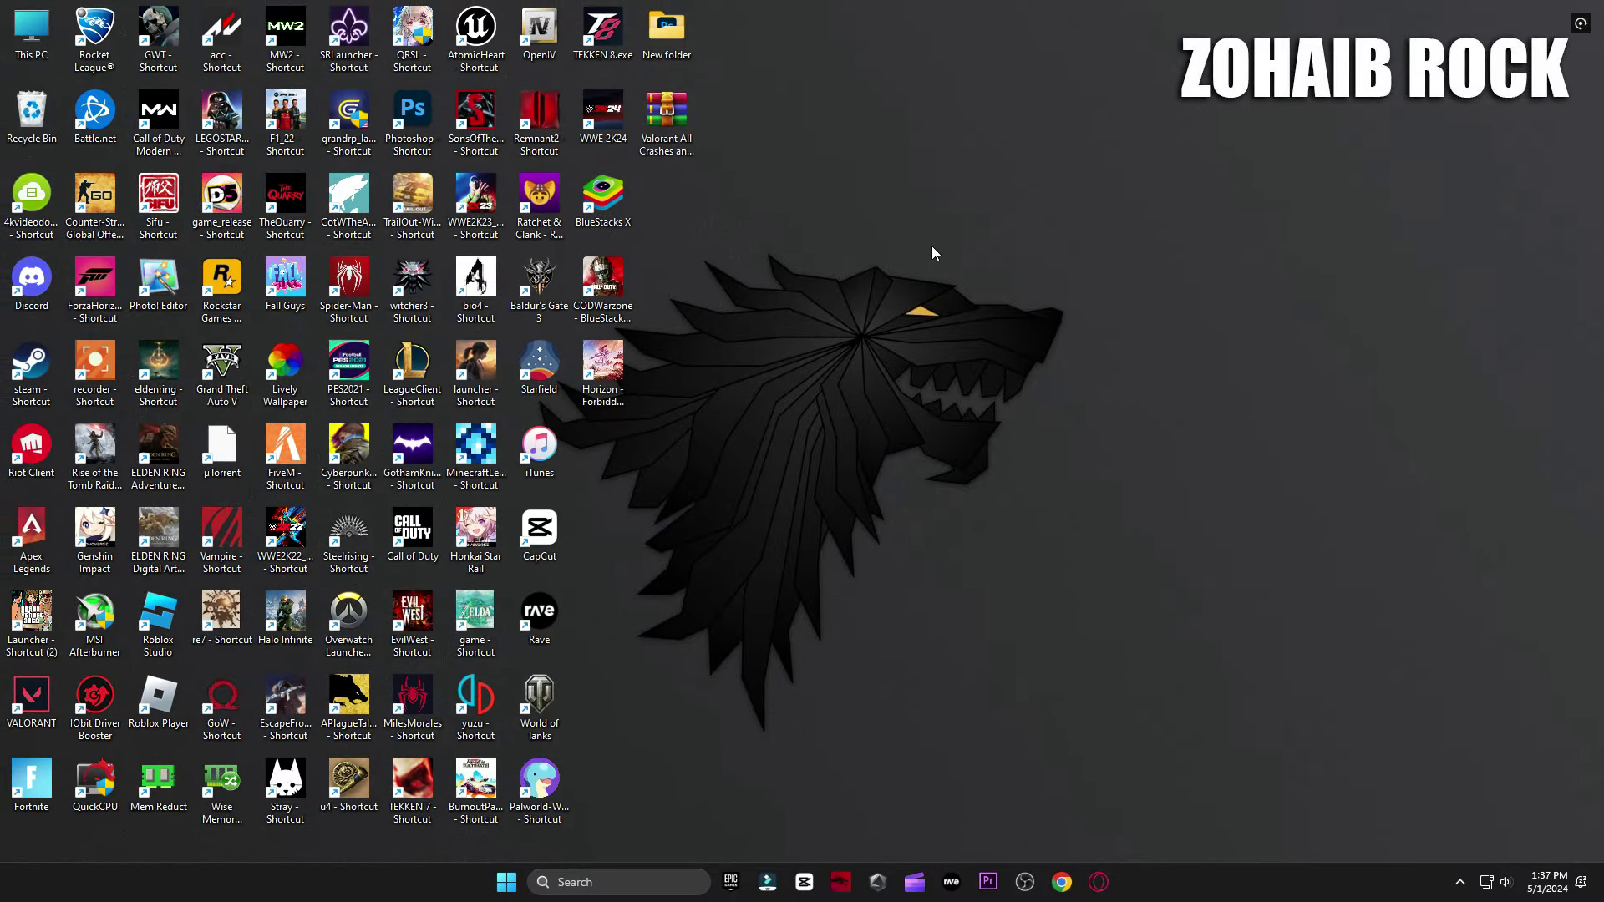
Open the folder Gaming (D:) > Riot Games > VALORANT > live > ShooterGame > Binaries > Win64.
double_click(50, 46)
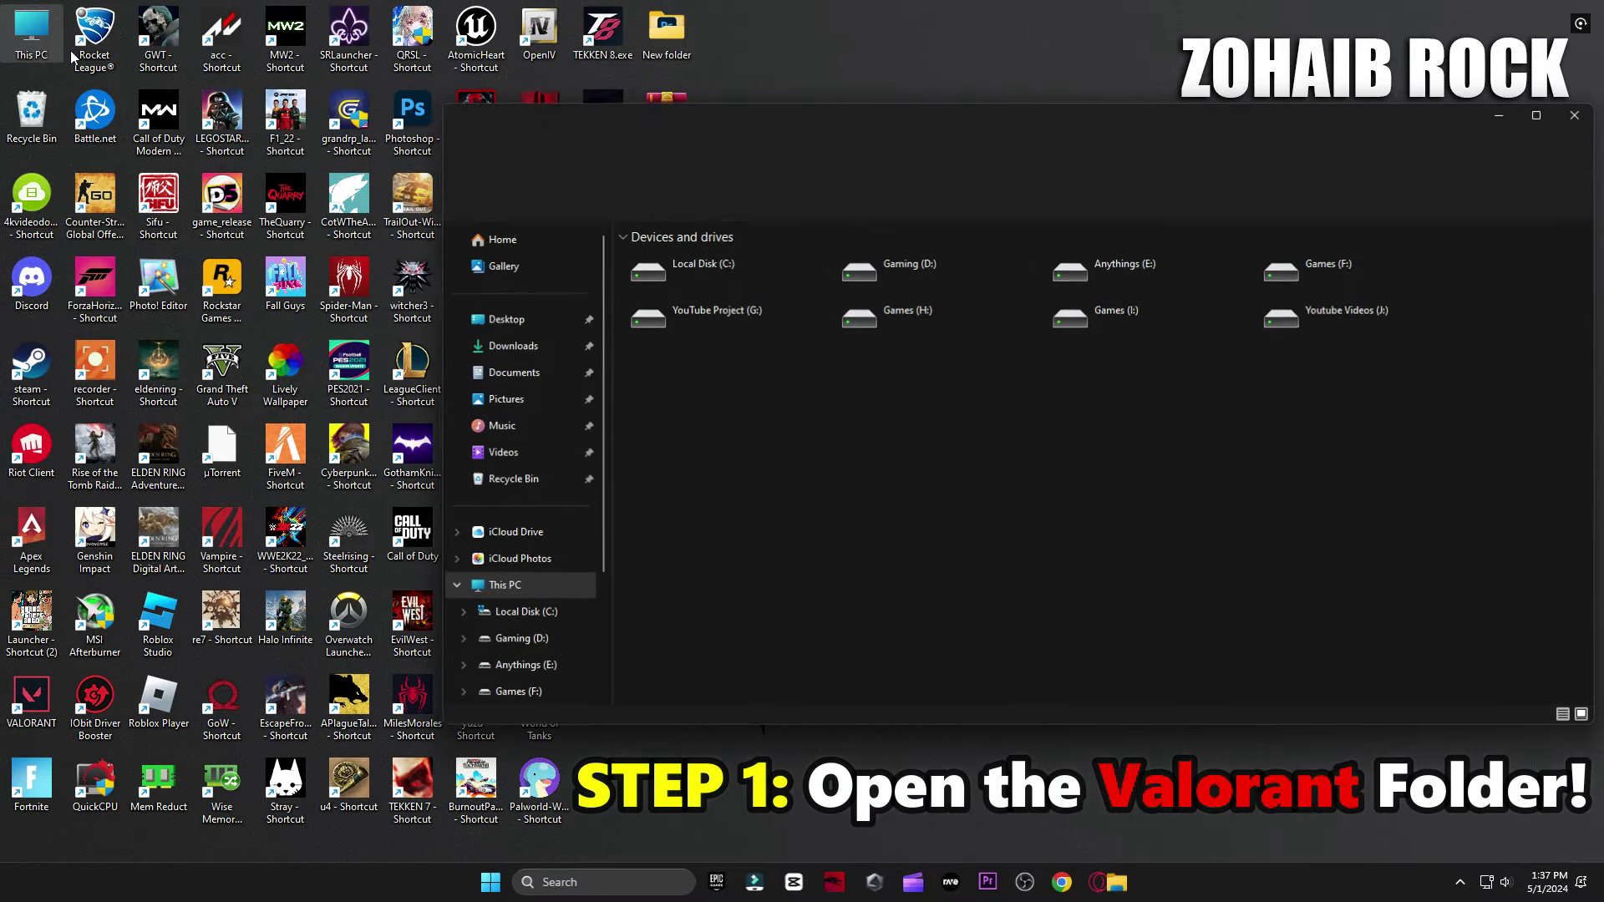
double_click(895, 284)
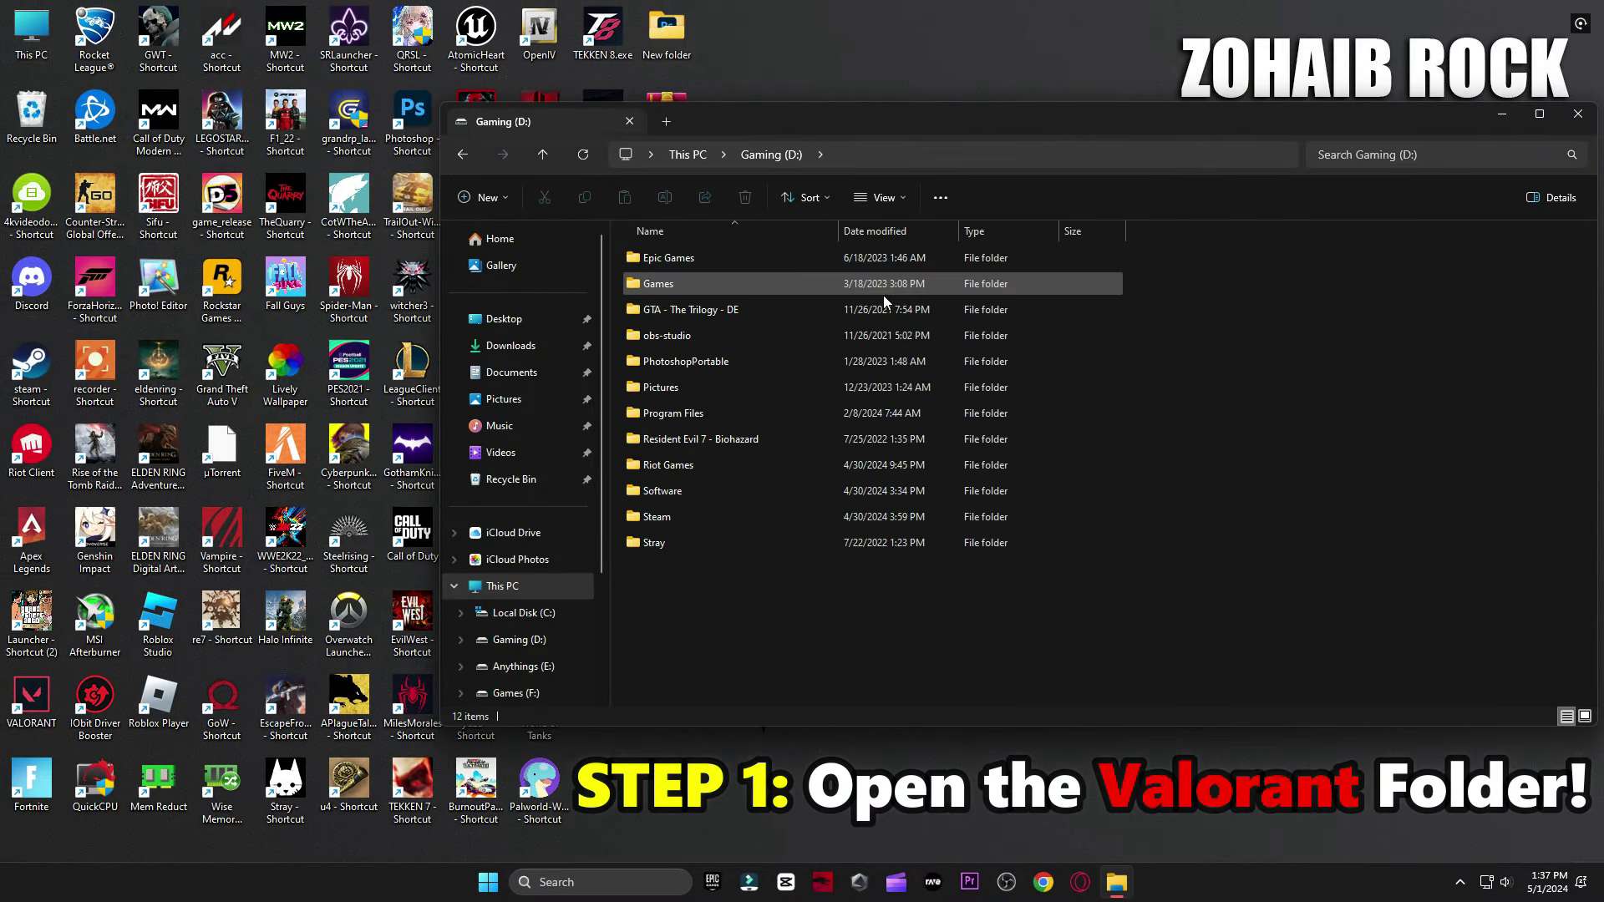
double_click(719, 468)
double_click(690, 316)
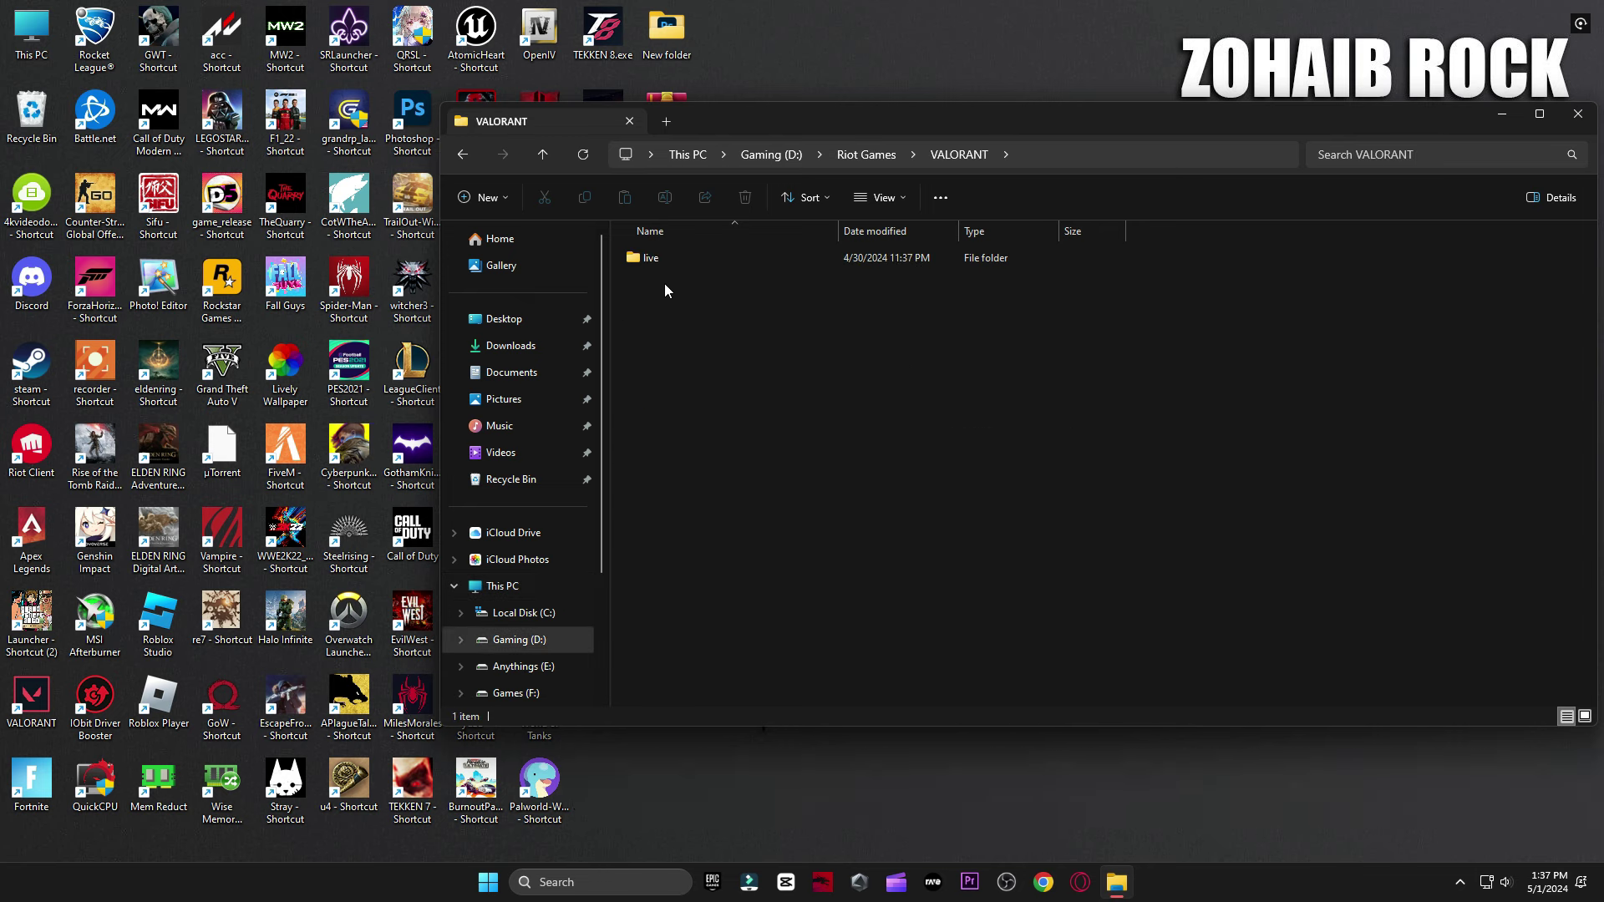
double_click(659, 259)
double_click(685, 283)
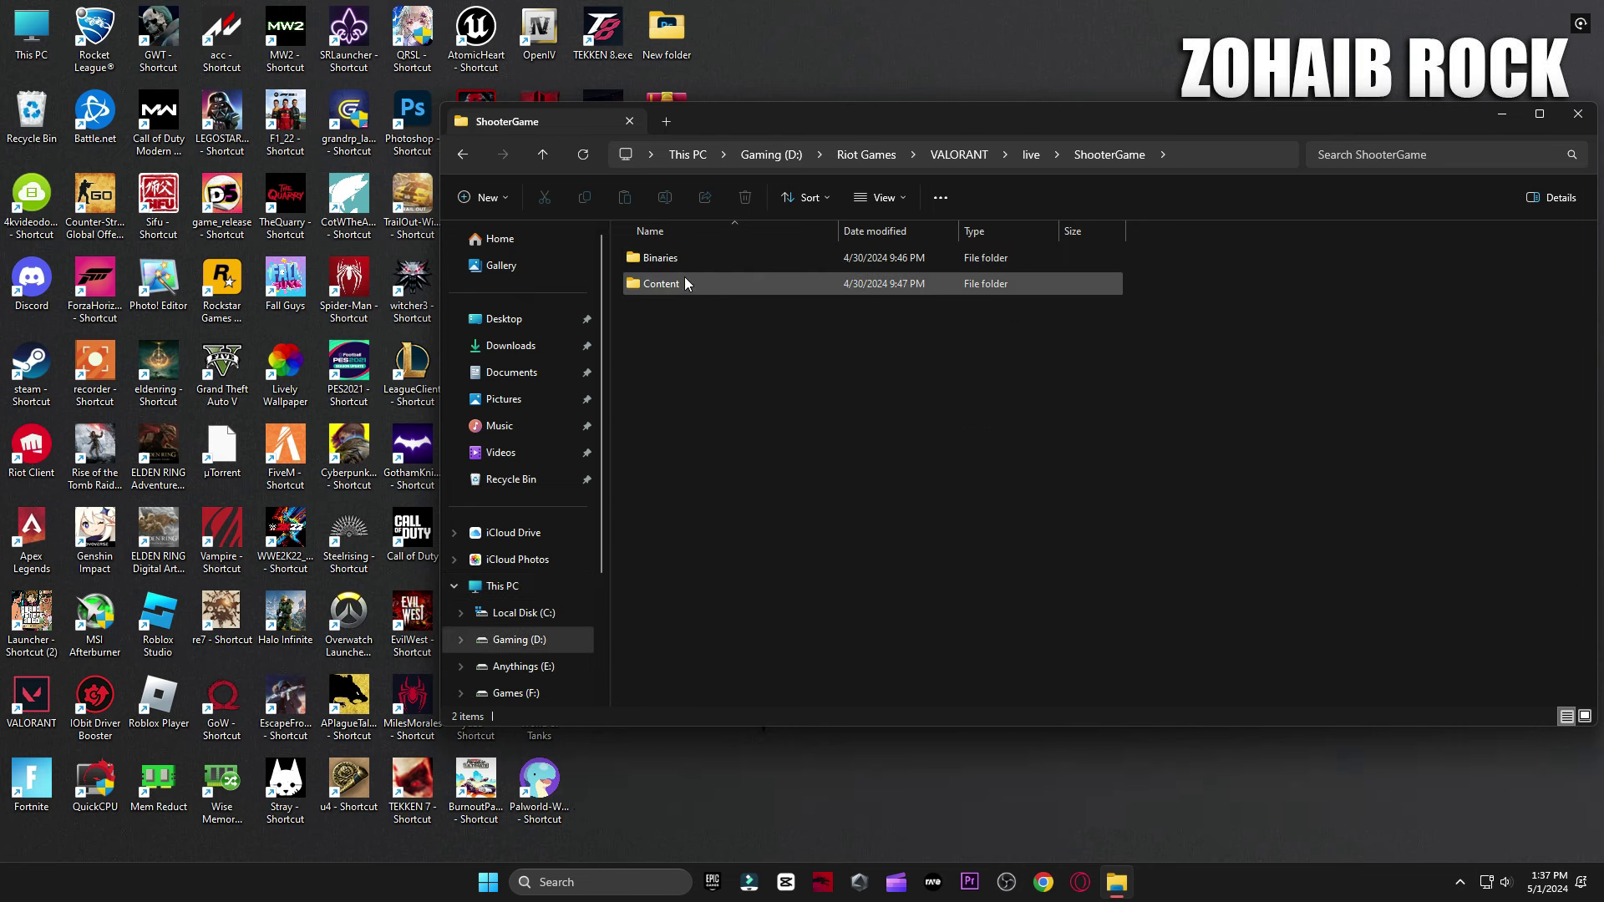
double_click(703, 261)
double_click(744, 259)
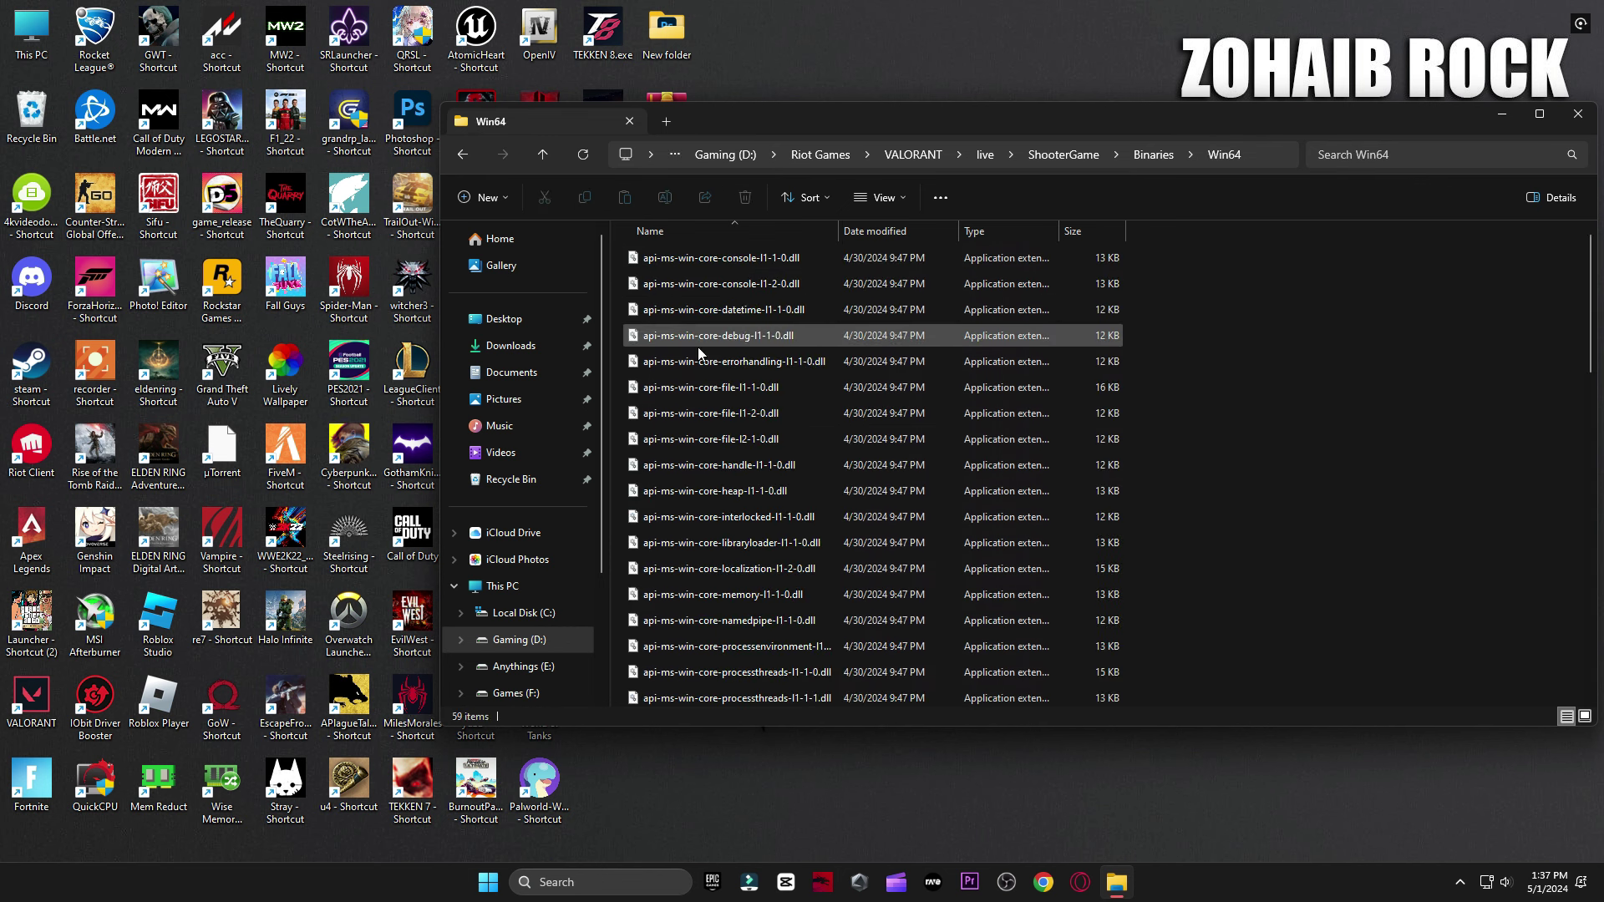
Open the compatibility properties of VALORANT-Win64-Shipping and leave every compatibility checkbox cleared.
scroll(755, 489, down, 10)
click(702, 592)
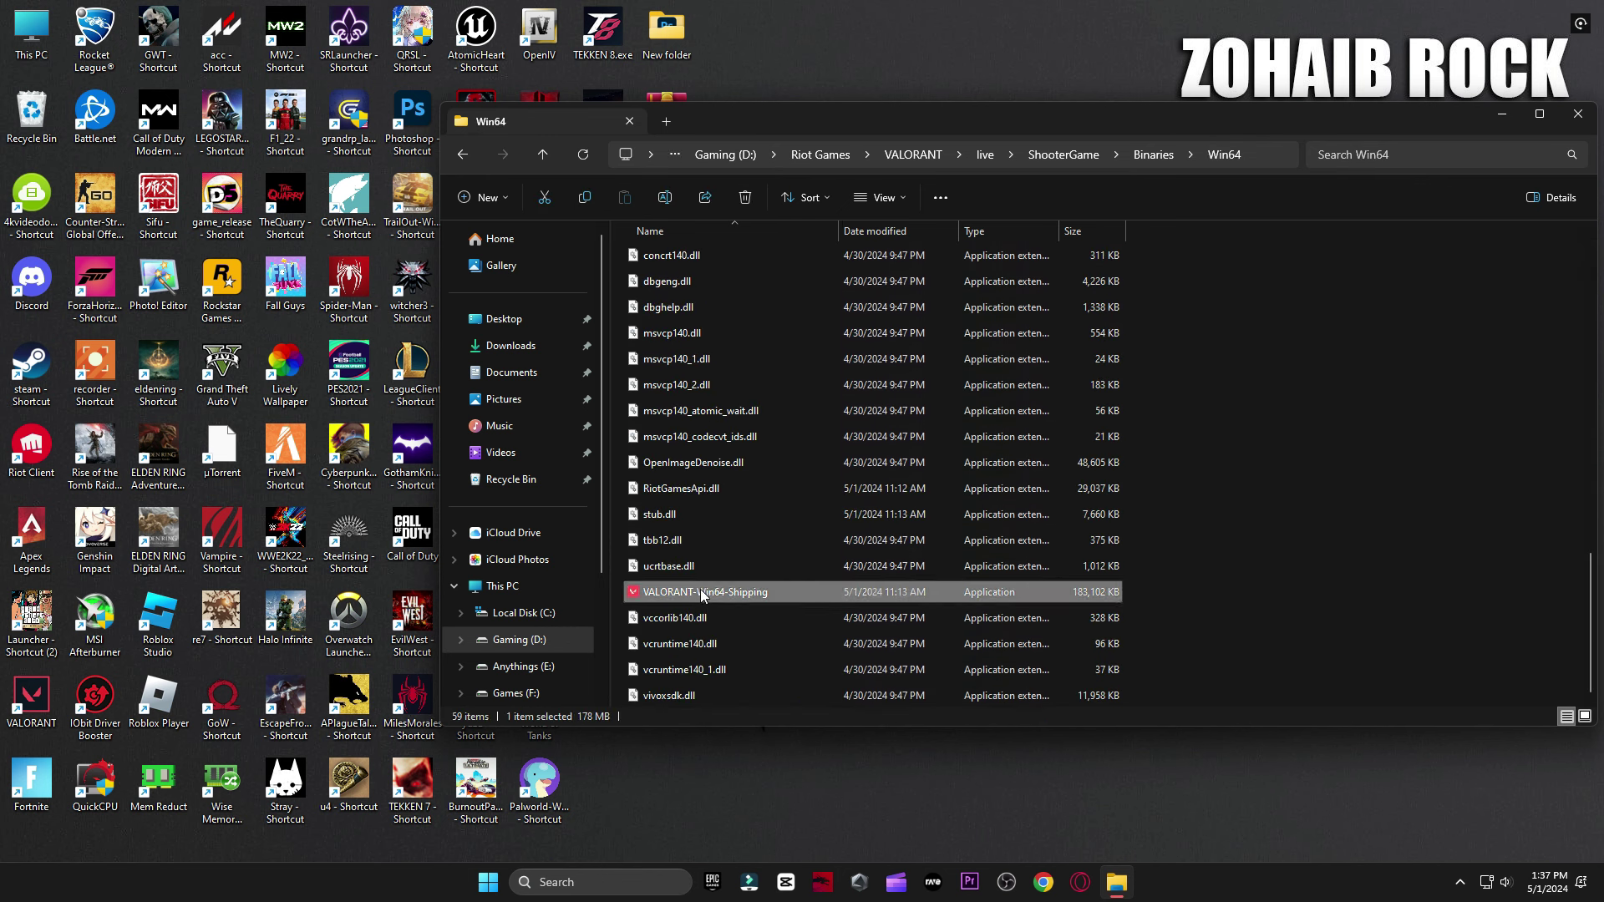
right_click(702, 592)
click(814, 574)
click(741, 579)
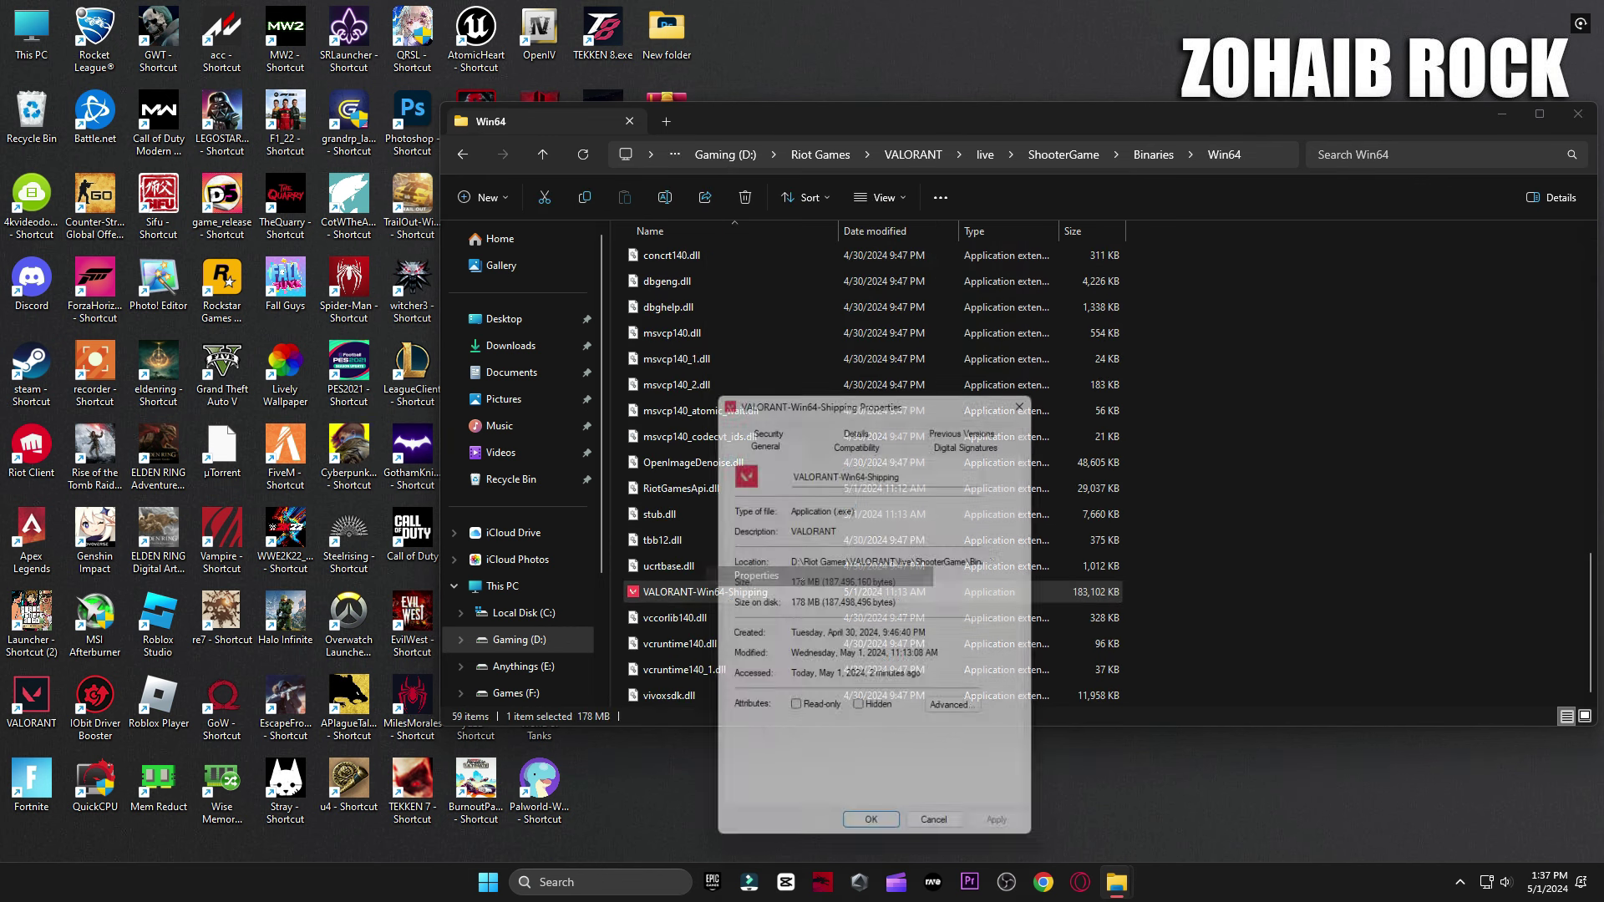
click(855, 423)
drag(890, 386, 932, 249)
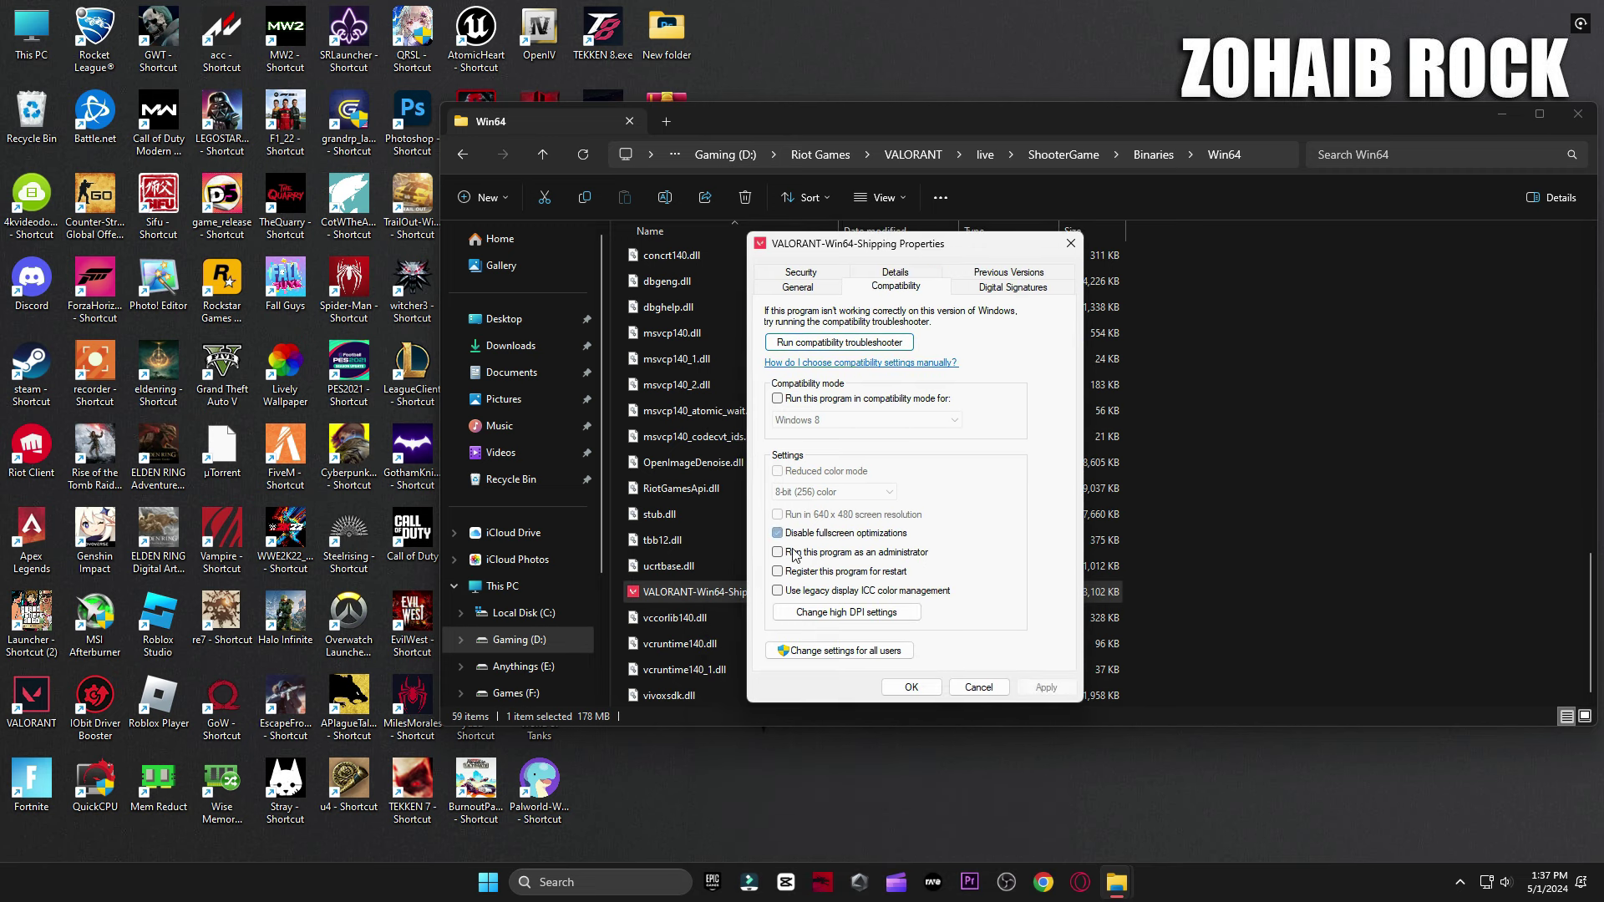
click(809, 592)
click(807, 573)
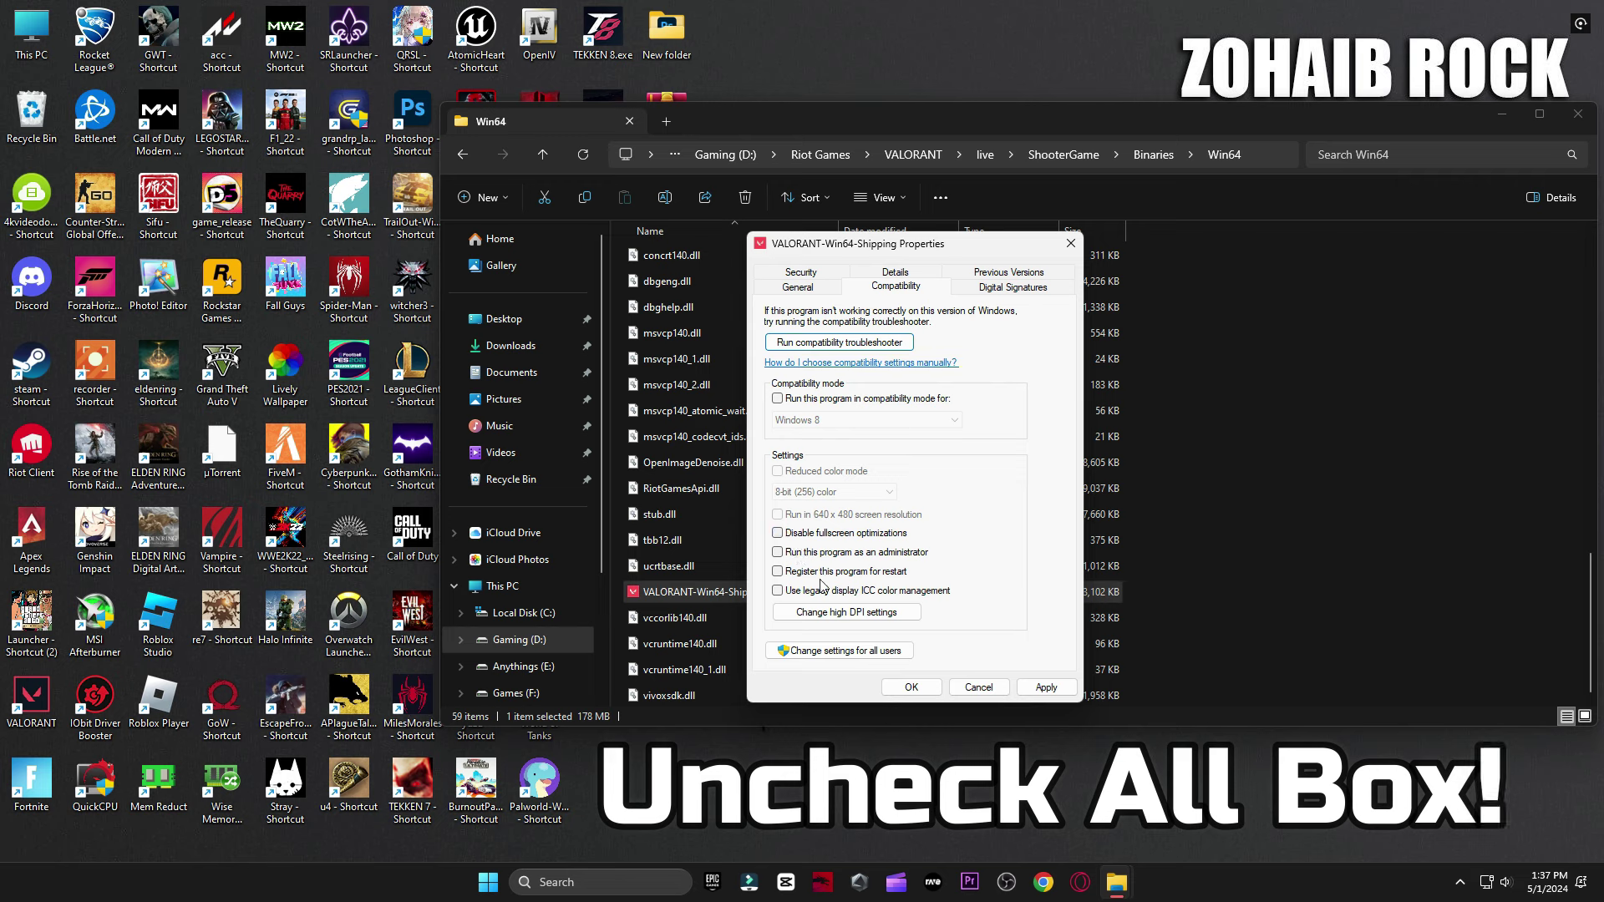
Override the high DPI scaling behavior with scaling performed by Application, save the properties, and close the folder window.
click(854, 614)
click(859, 573)
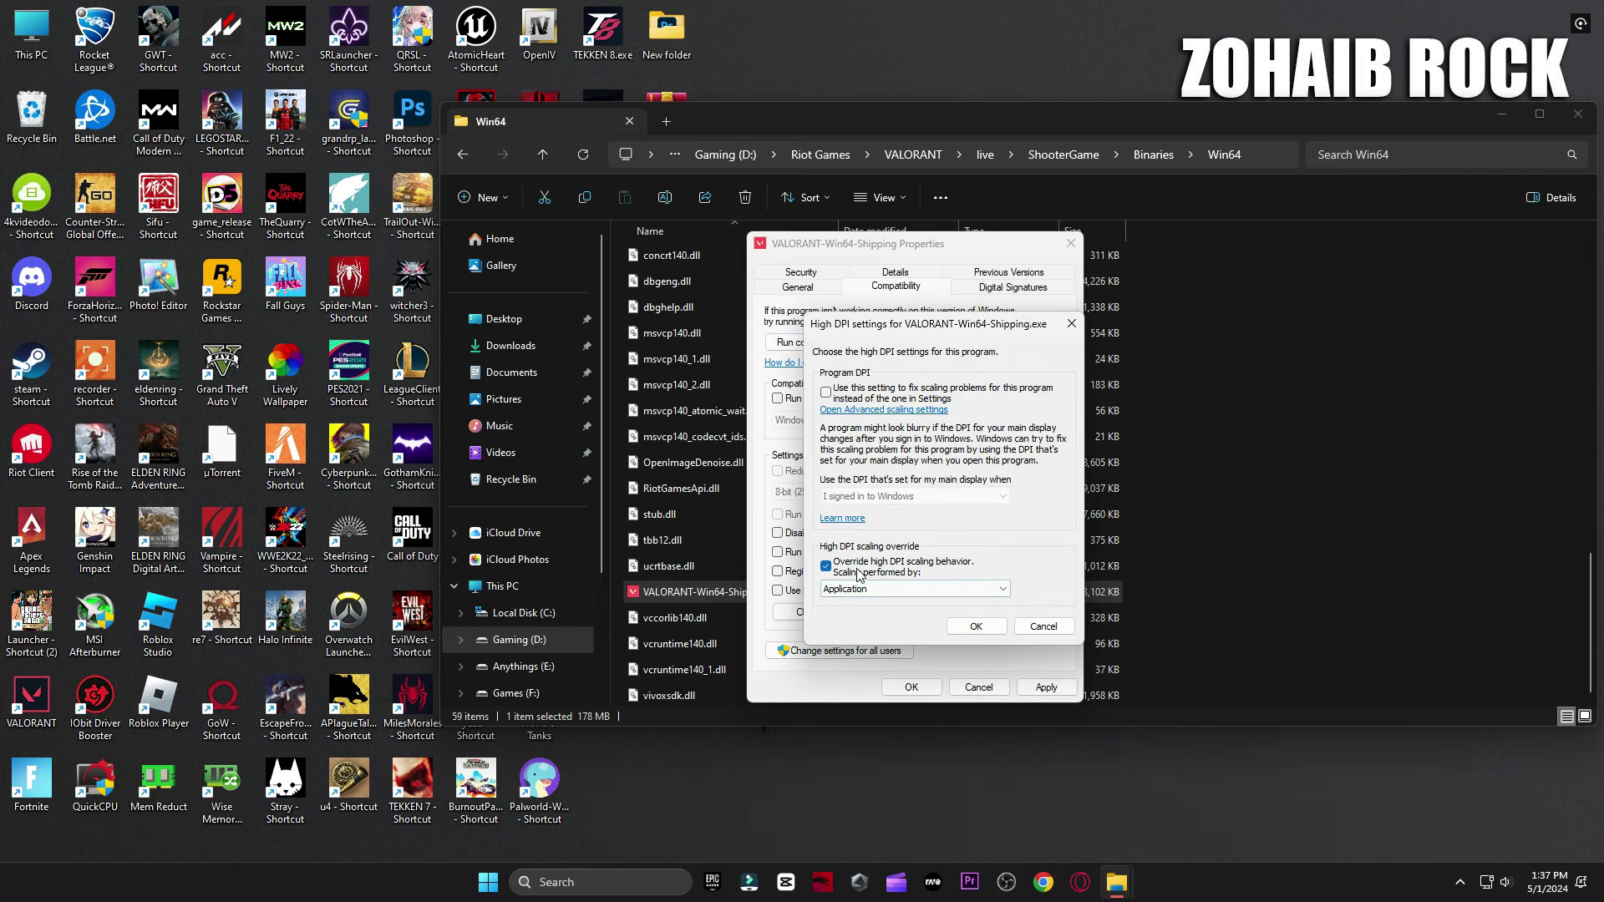
click(827, 566)
click(915, 589)
click(848, 603)
click(976, 626)
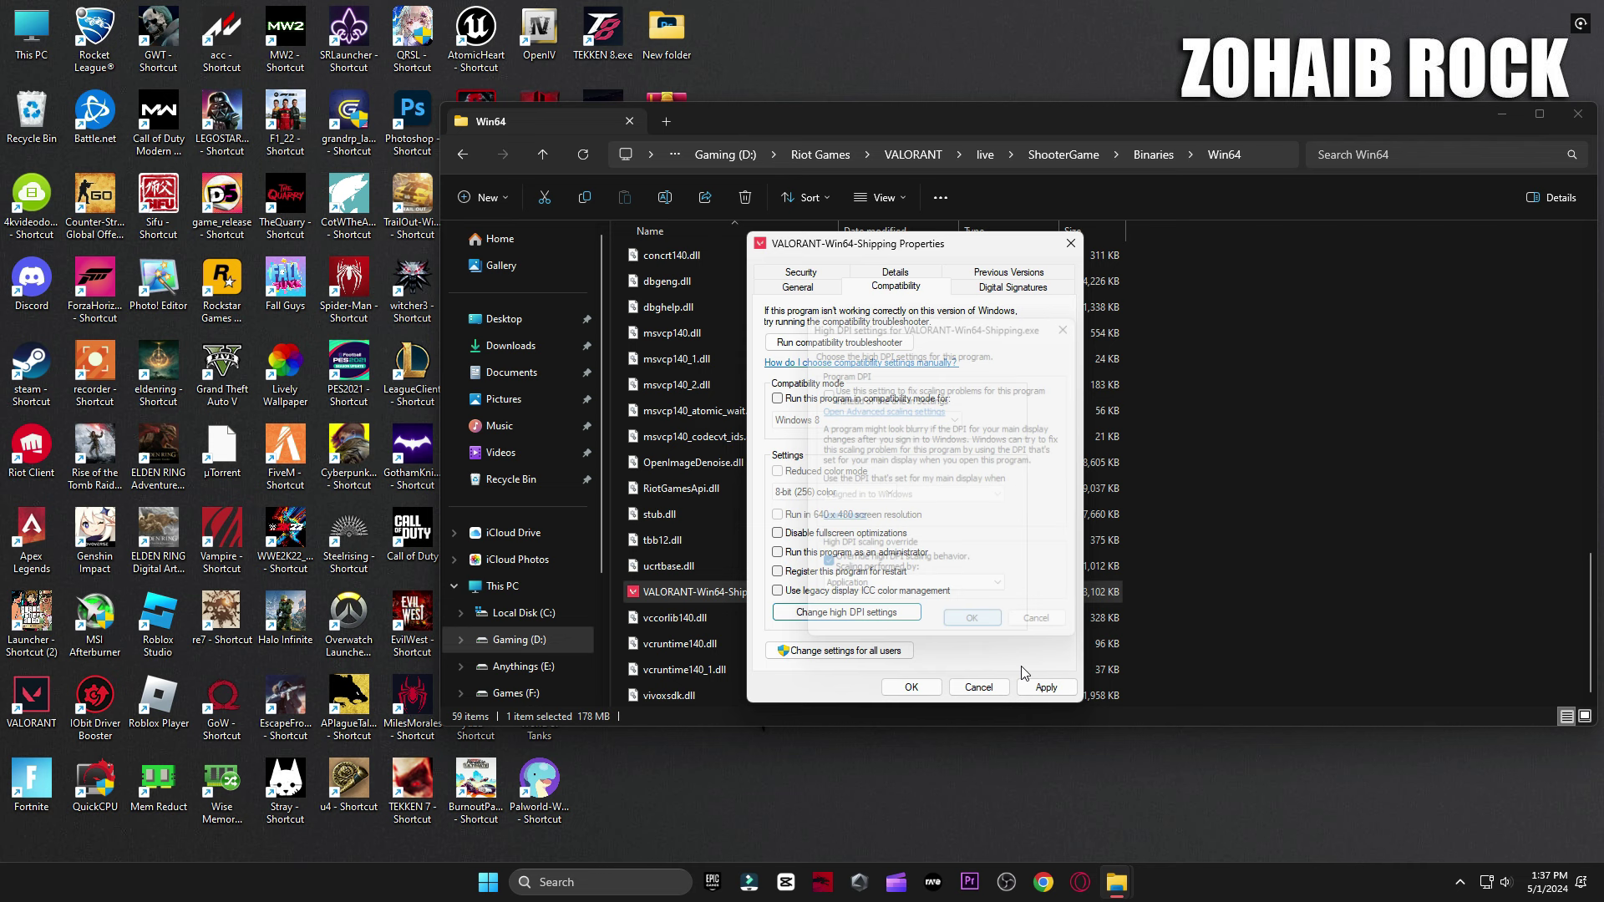
click(936, 690)
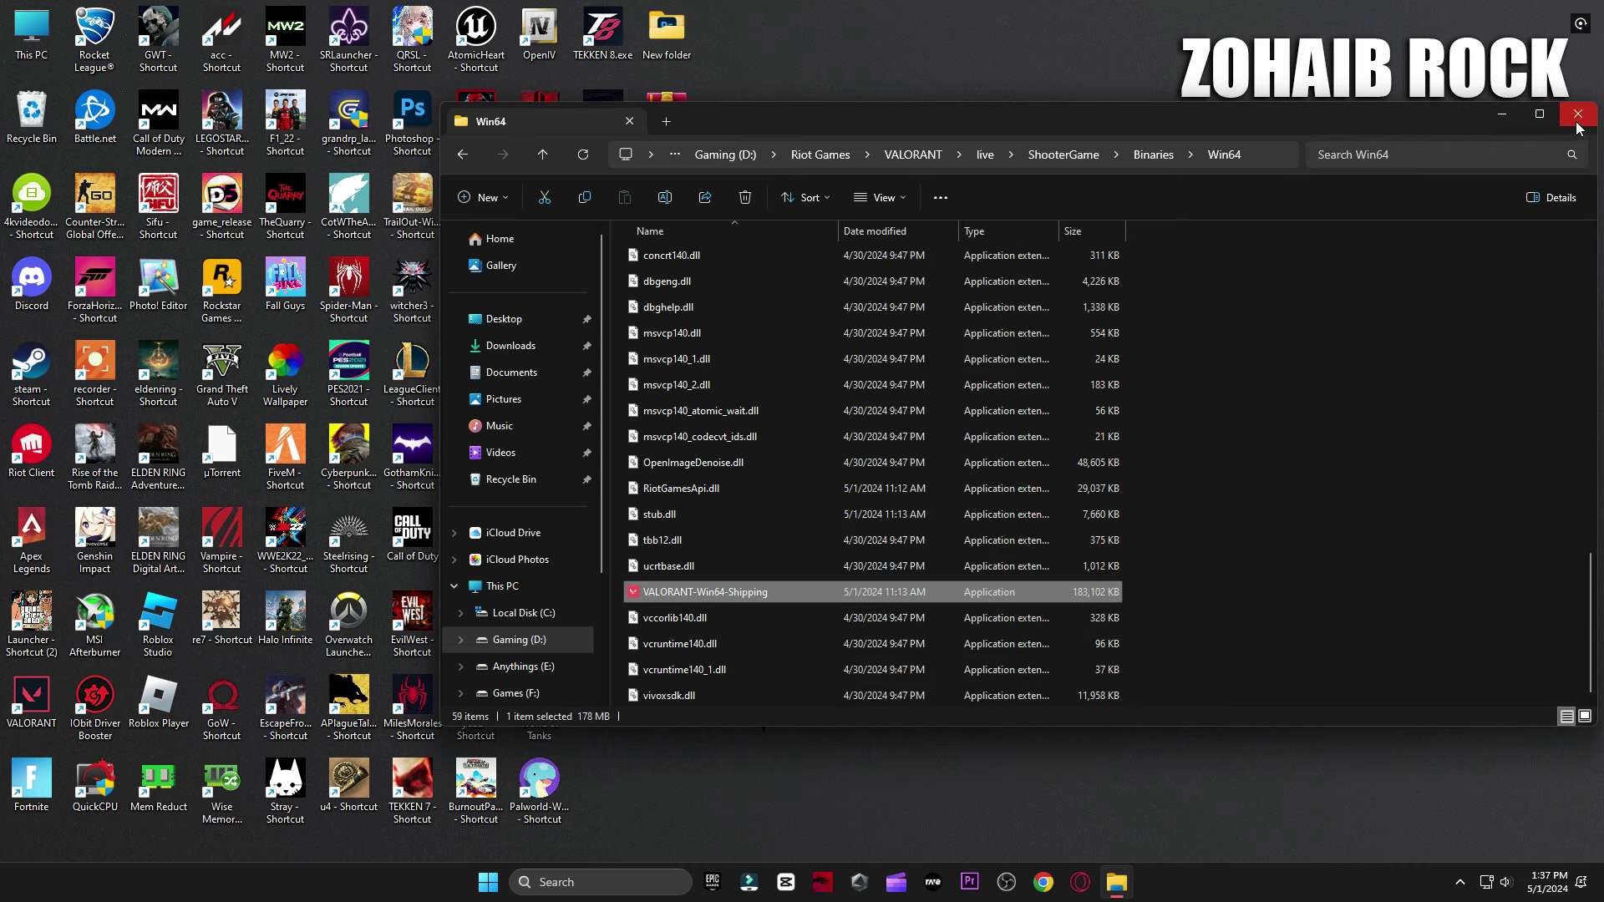
click(1578, 117)
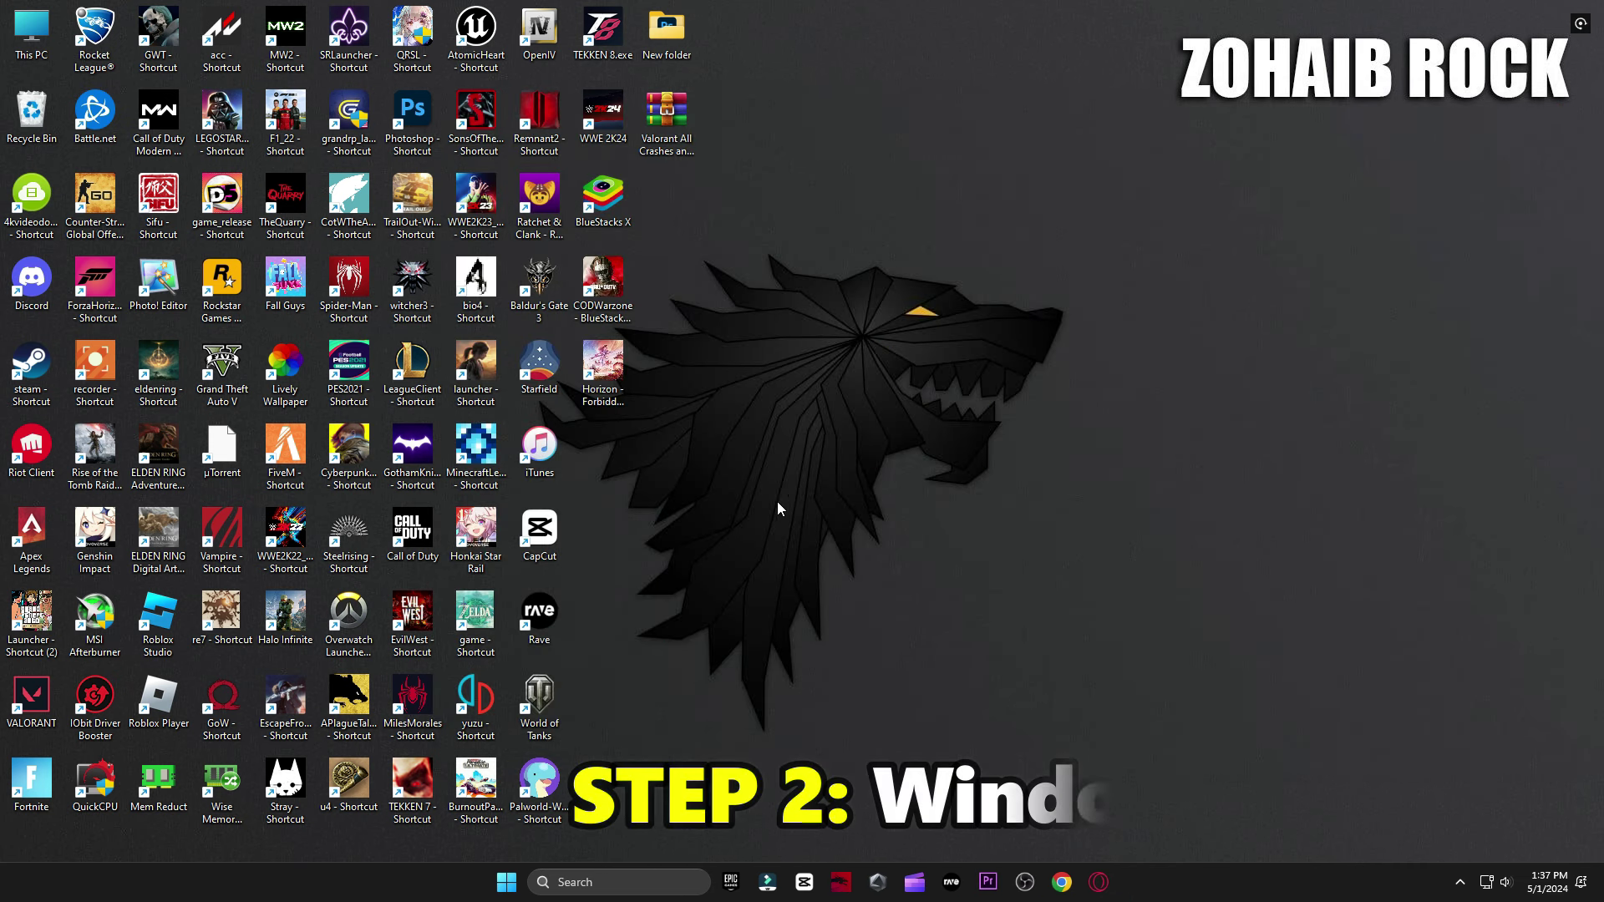
Search Windows for "windows" and open Check for updates to look for new Windows updates.
click(564, 881)
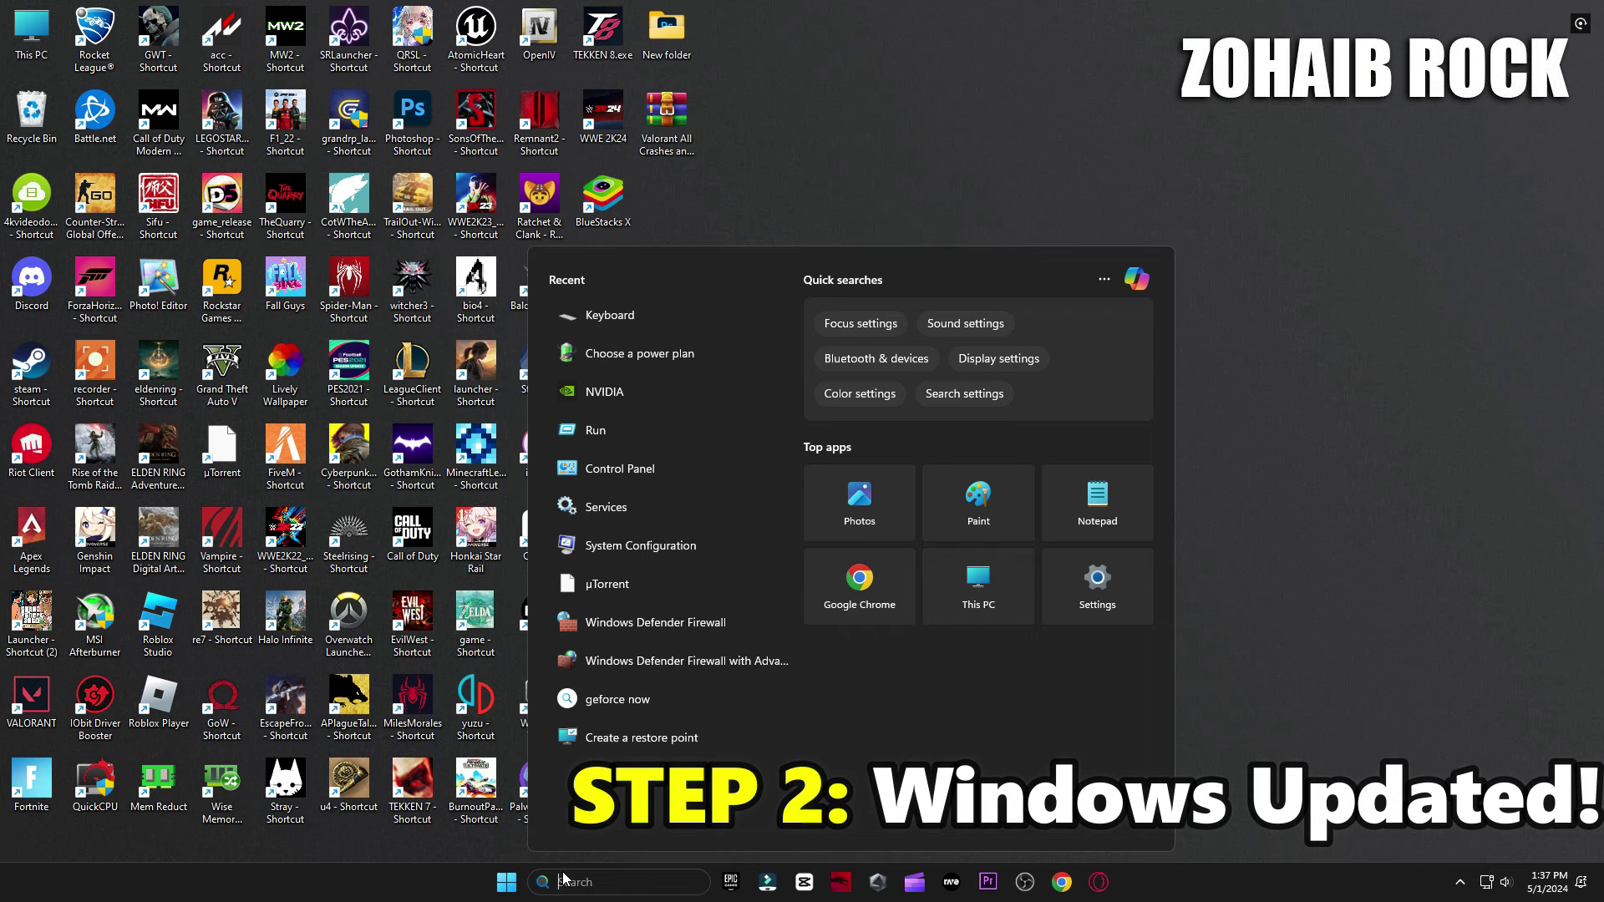
text(windows)
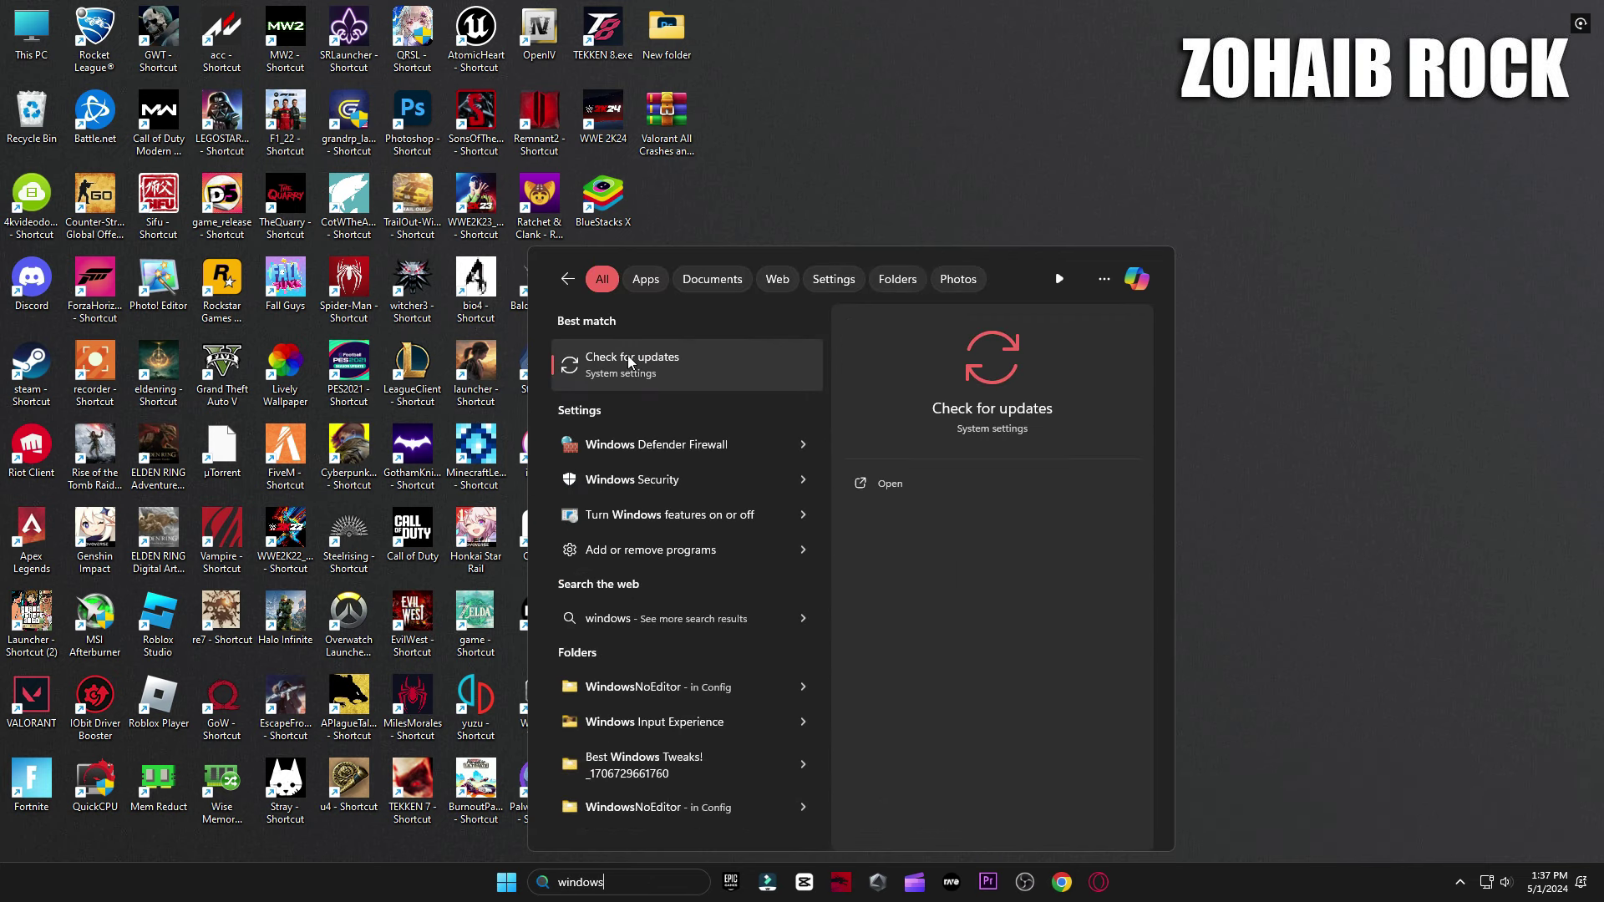
click(689, 374)
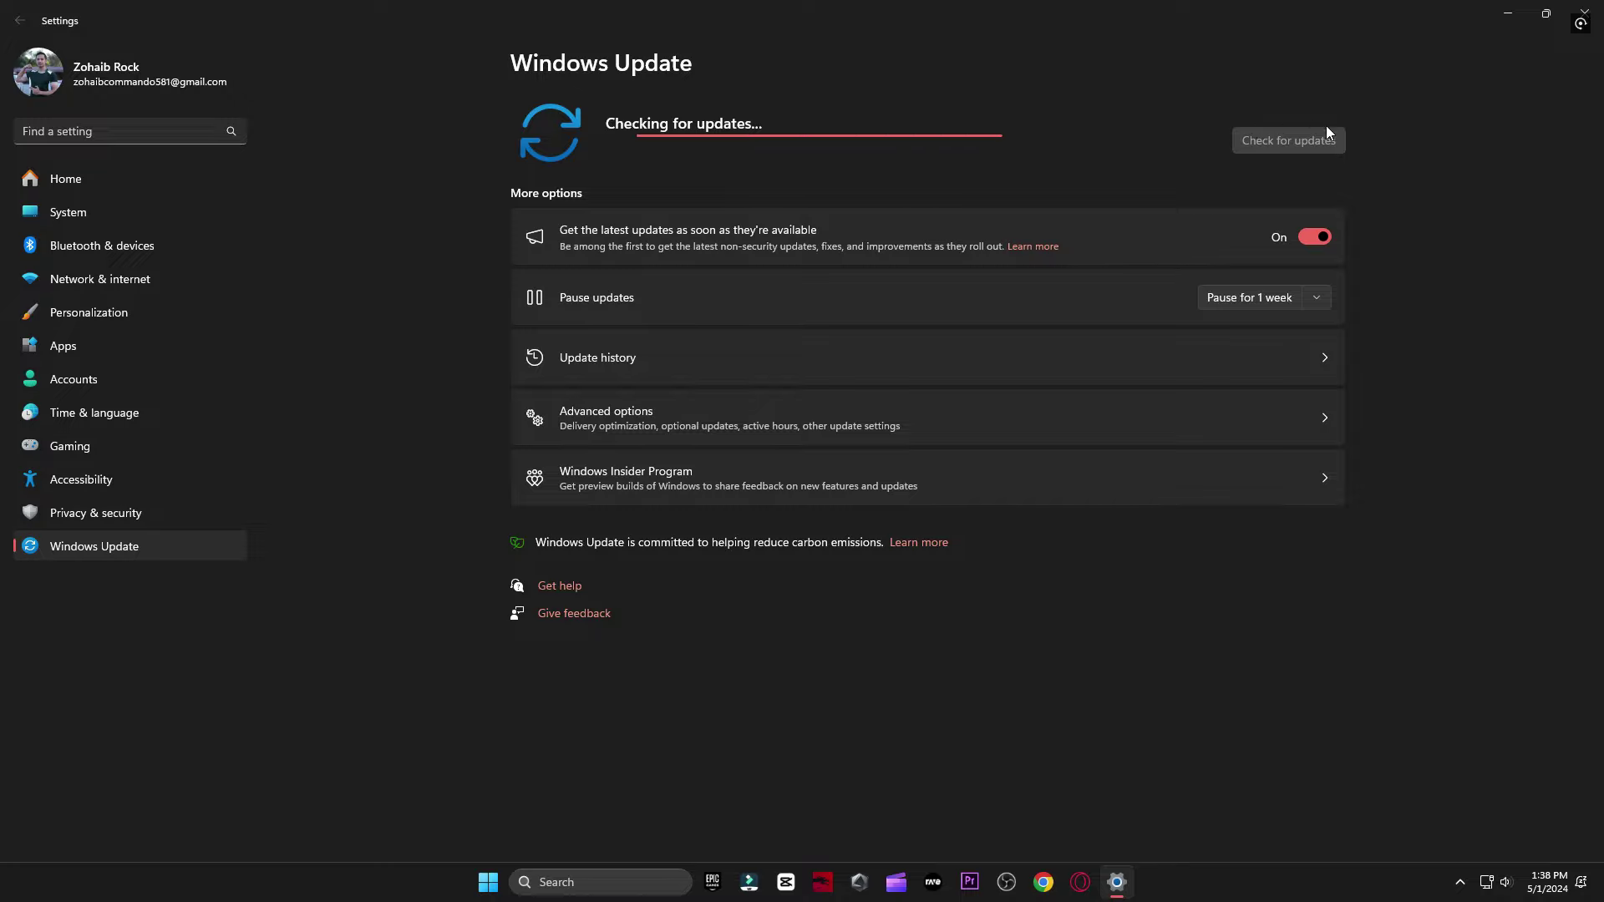
Review the Startup apps list for programs that run automatically at sign-in.
click(50, 349)
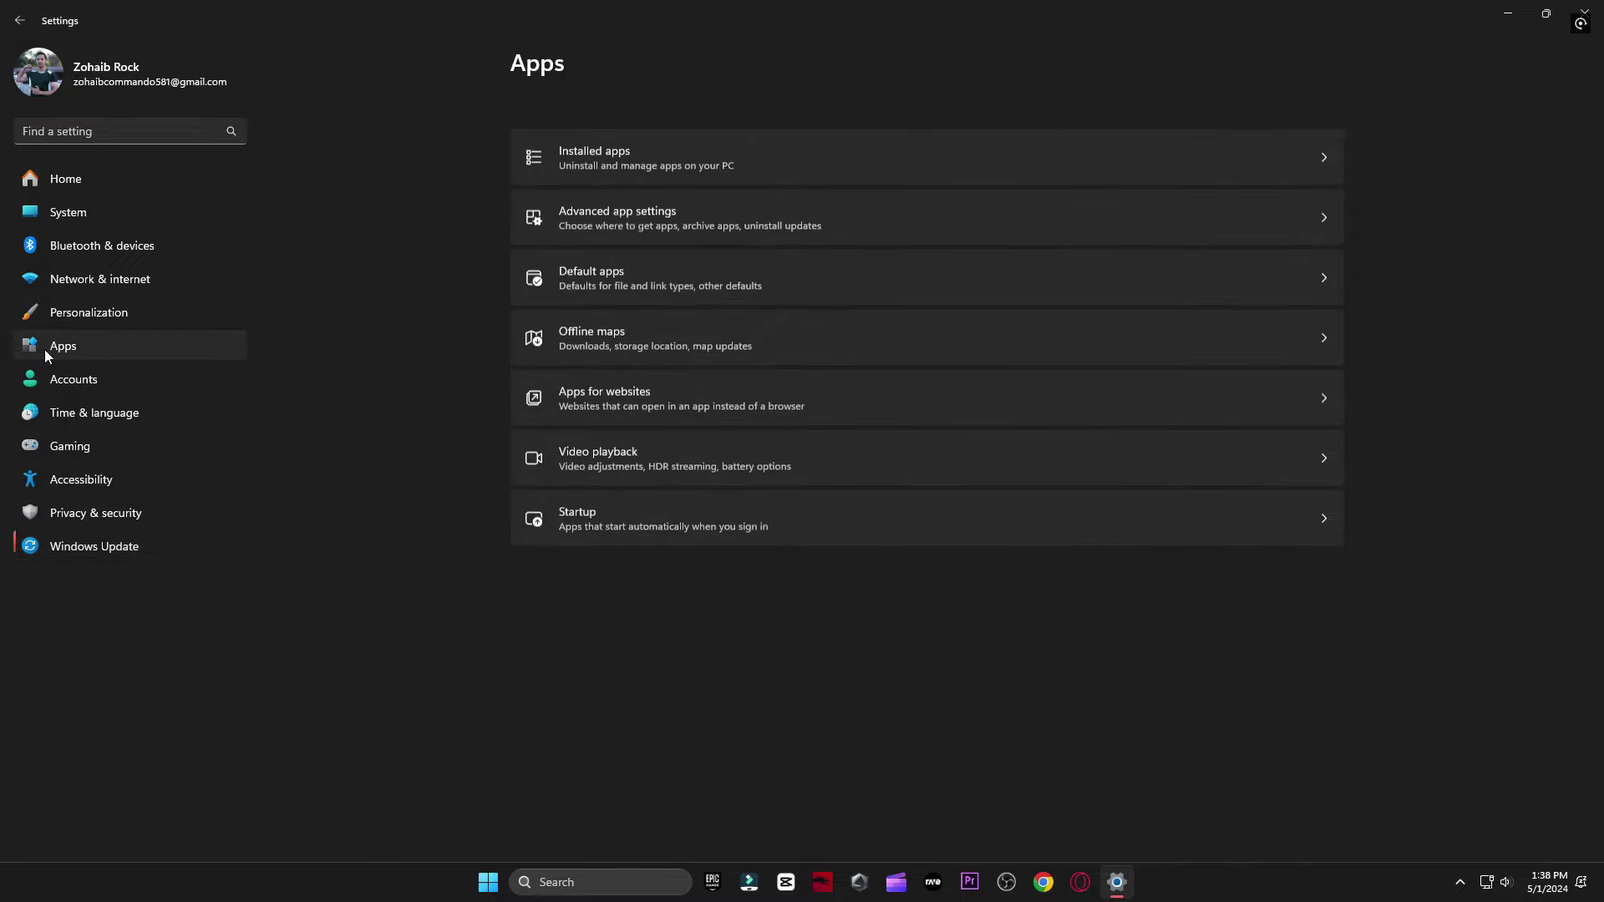
click(687, 499)
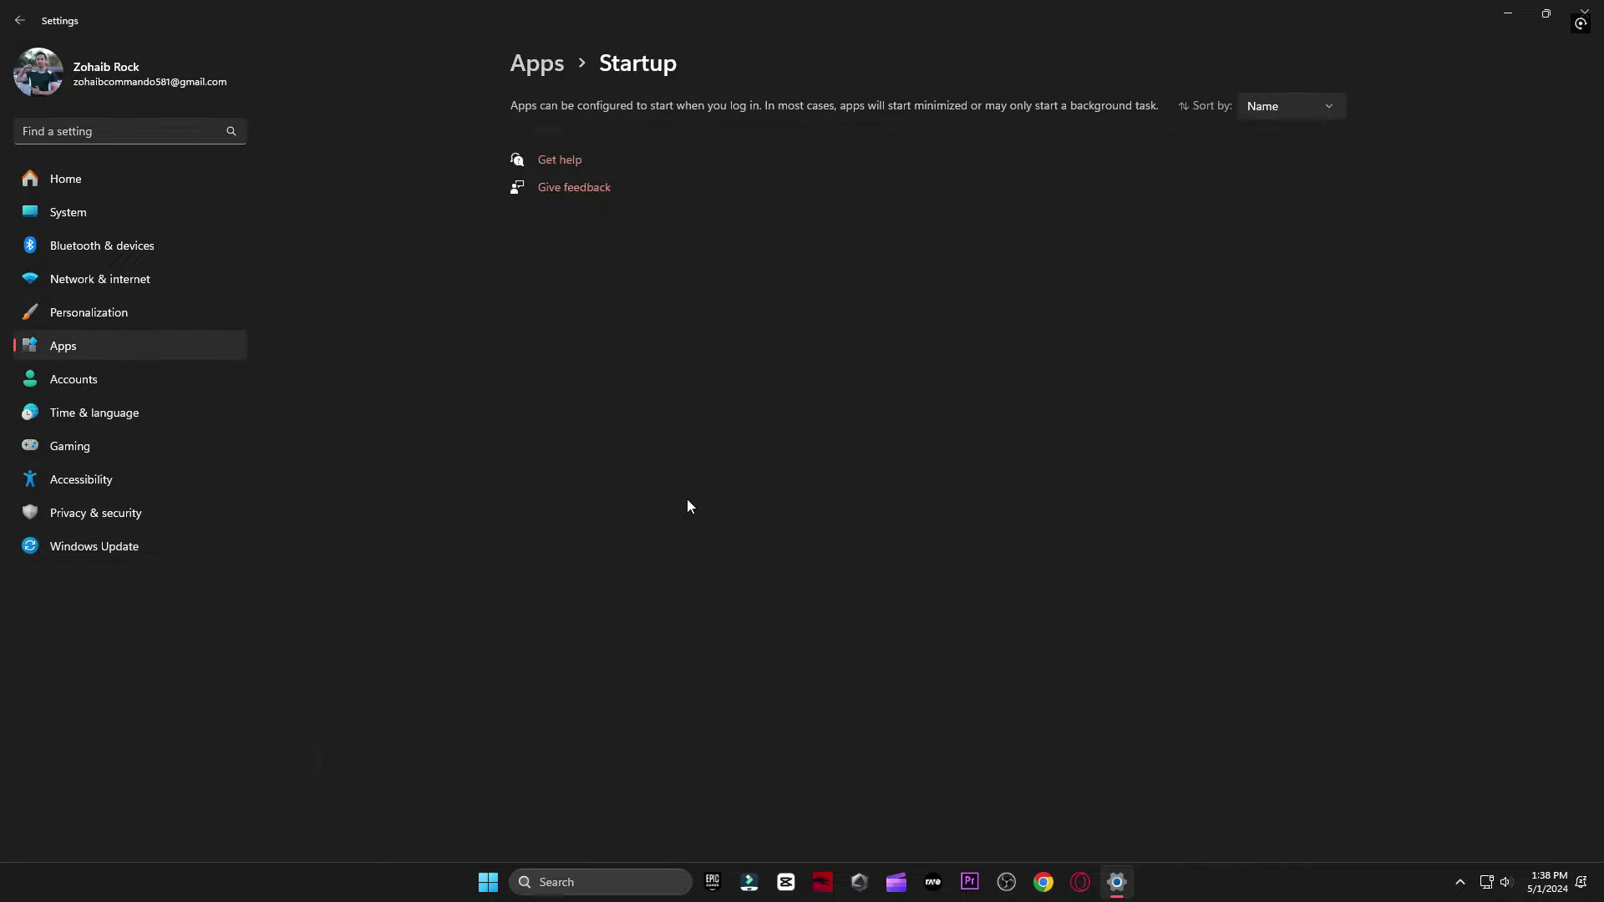
scroll(860, 589, down, 5)
scroll(861, 589, down, 8)
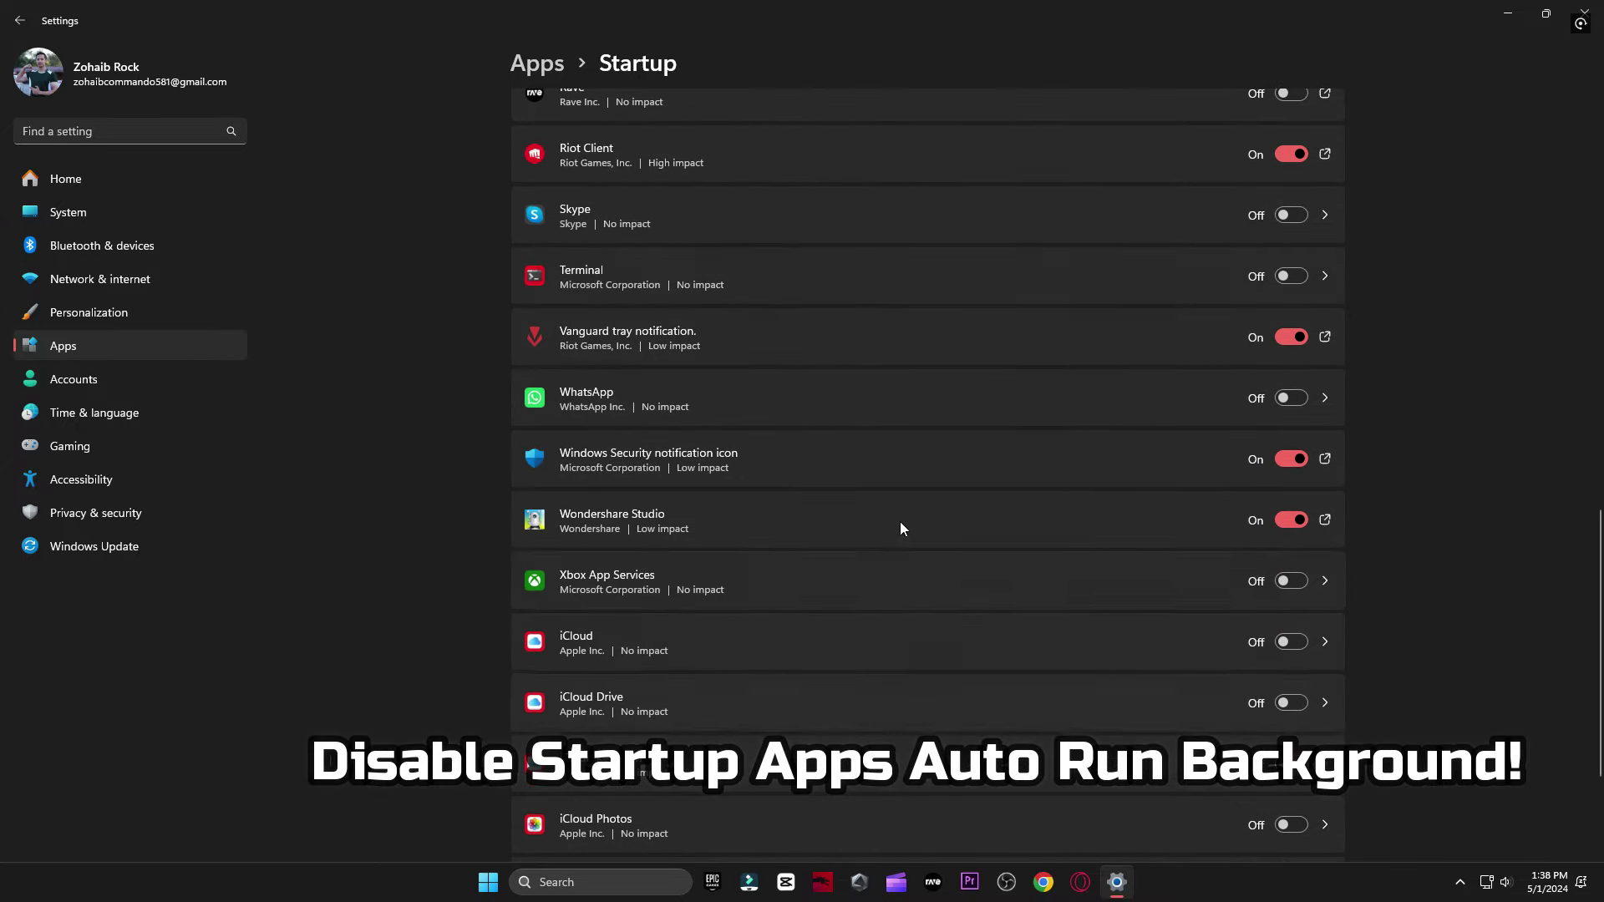
scroll(894, 576, down, 3)
scroll(887, 615, up, 15)
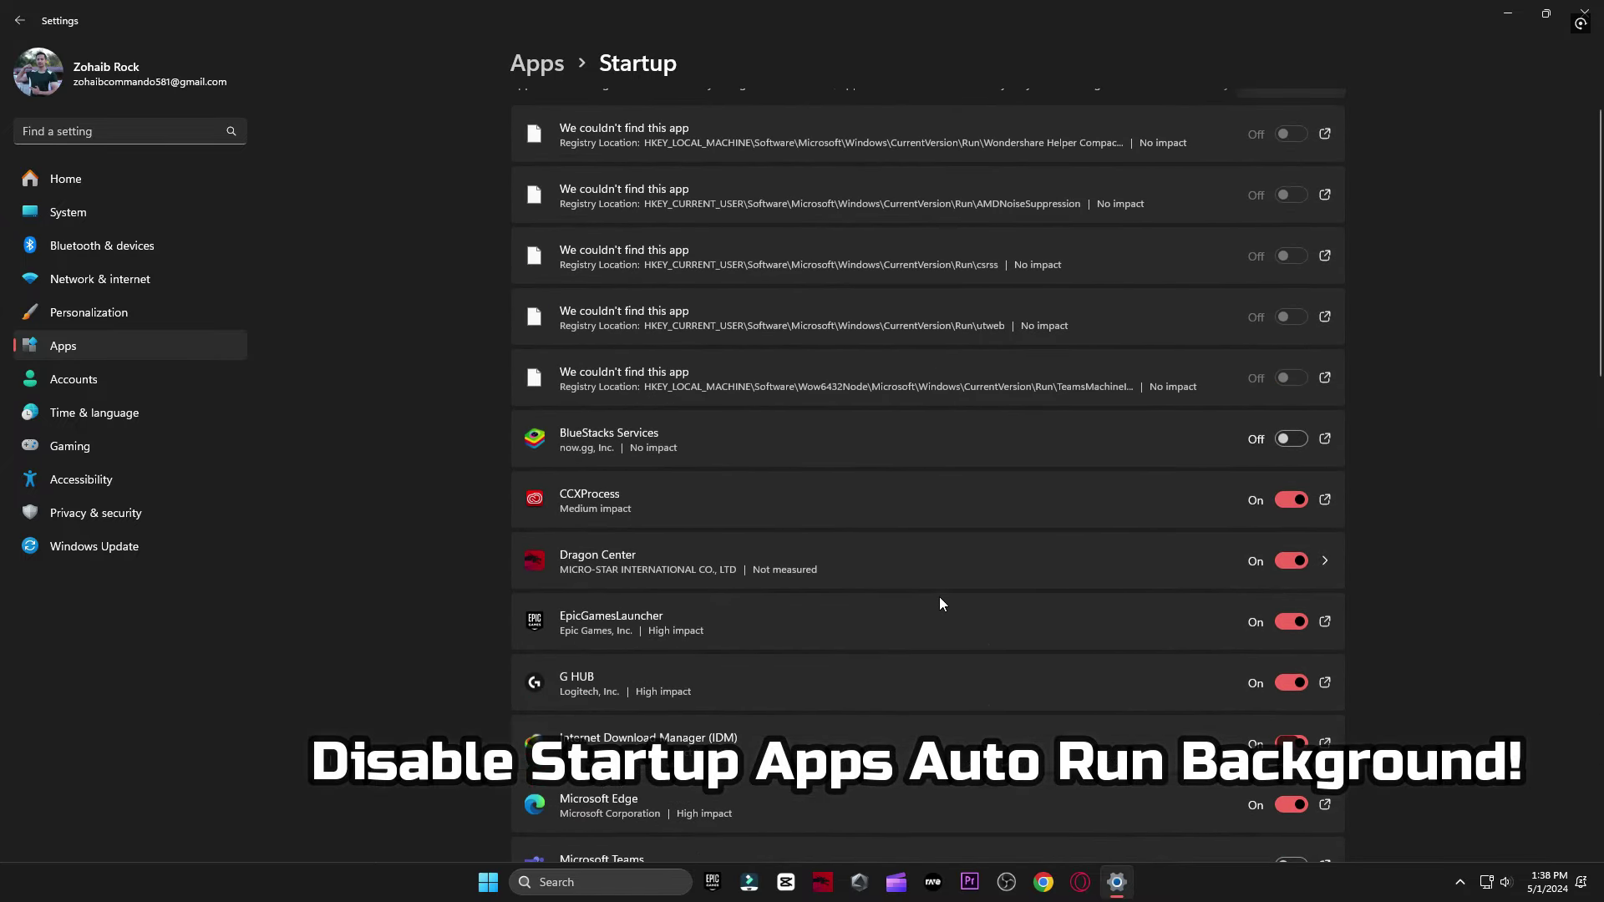
scroll(939, 603, up, 1)
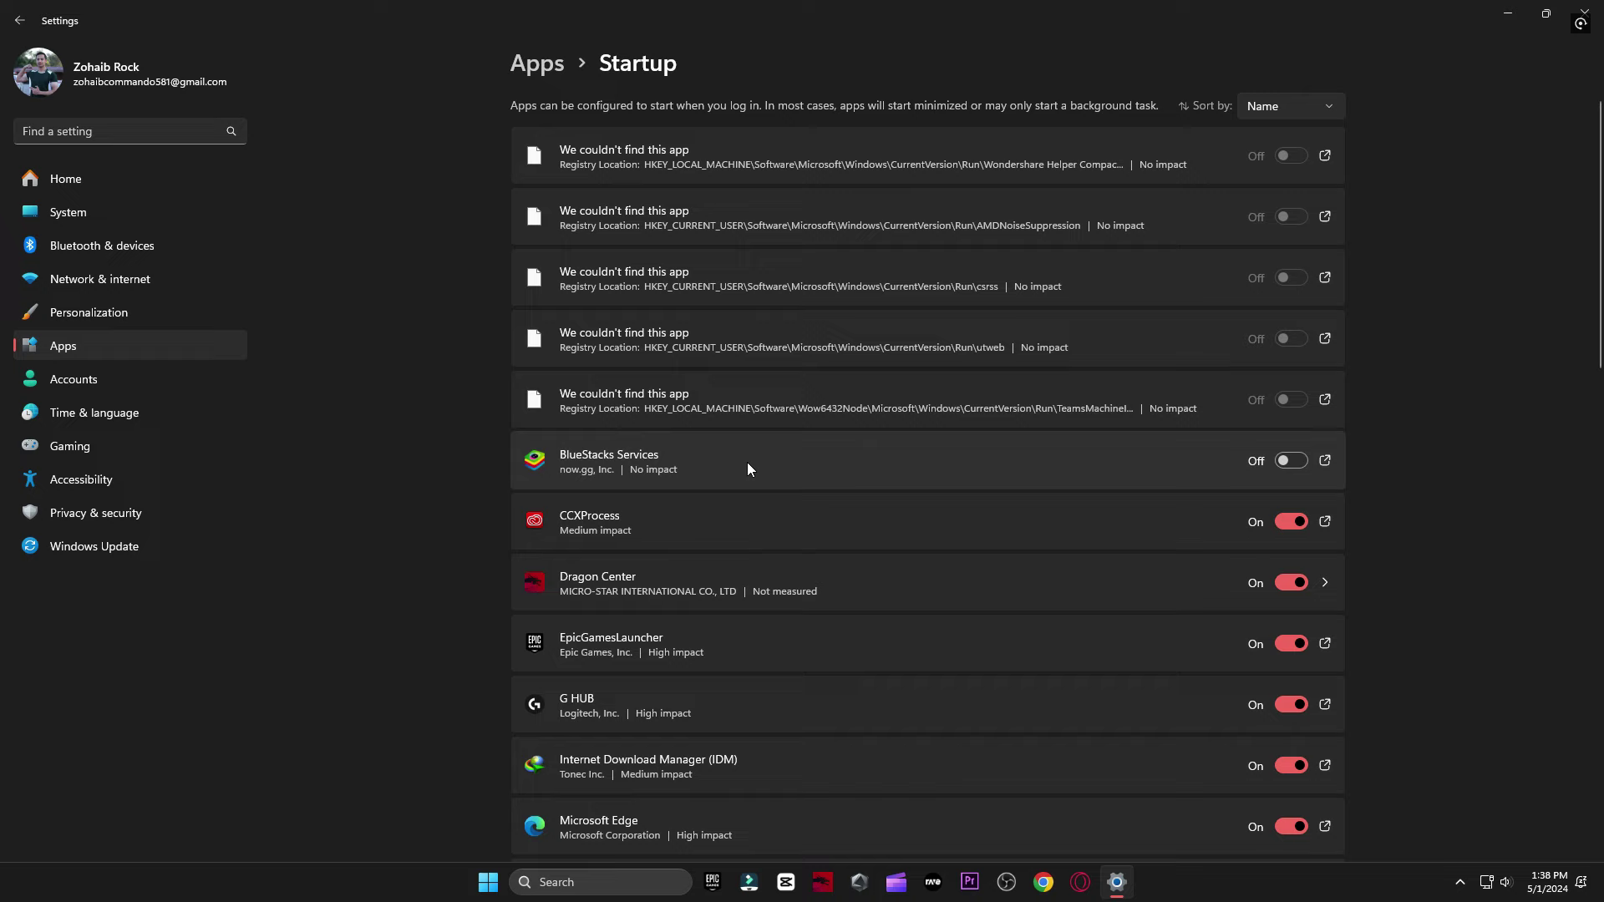
scroll(1241, 470, down, 3)
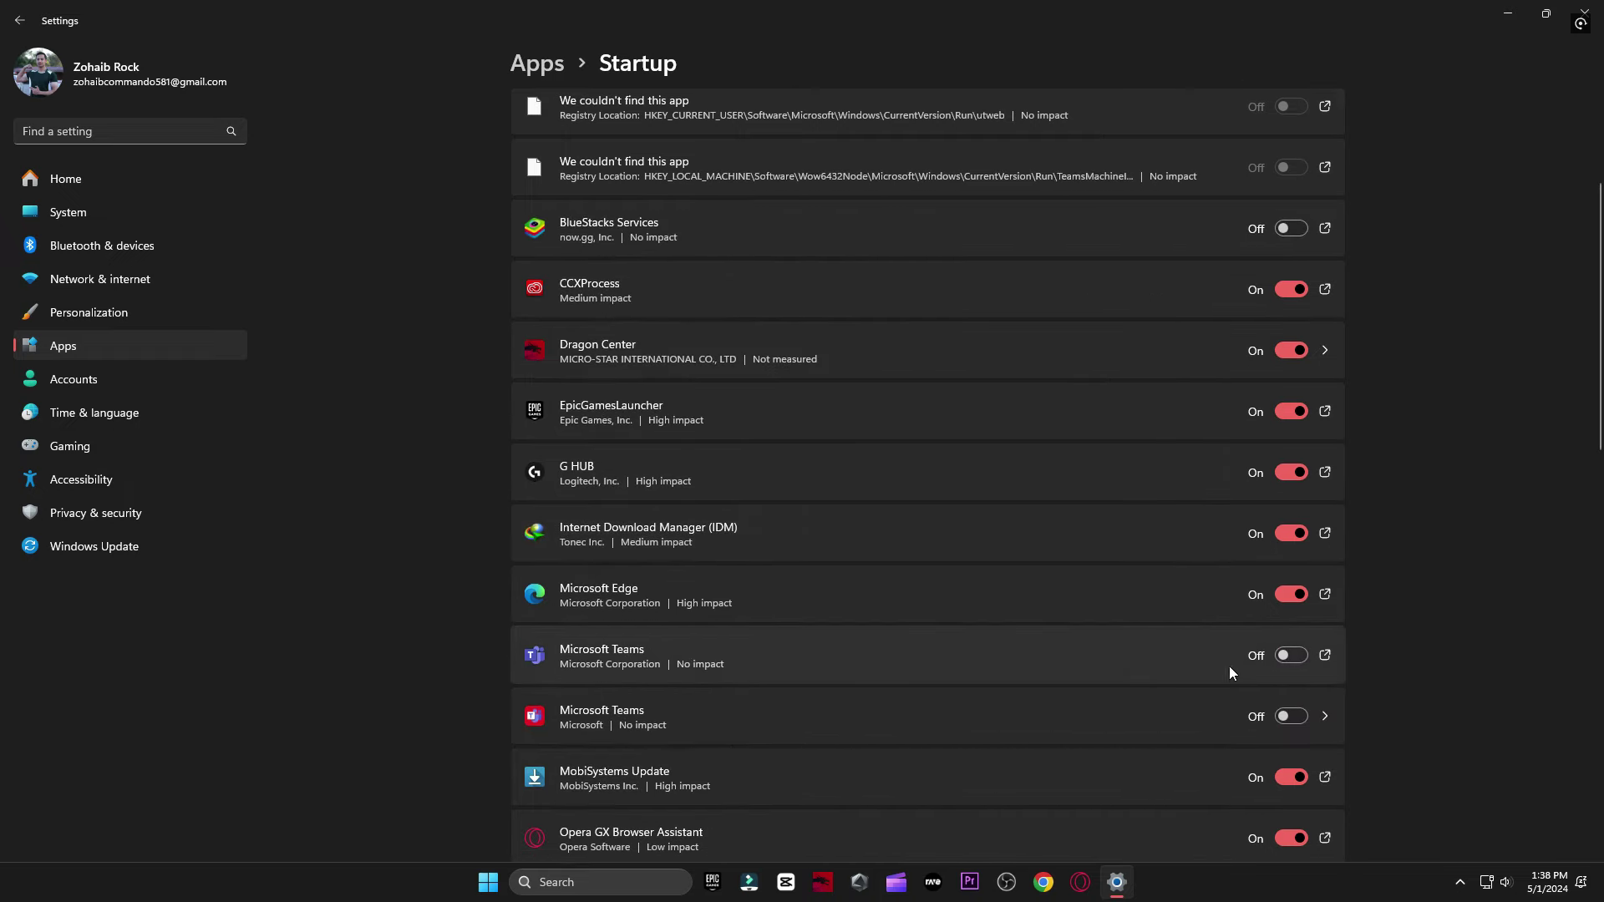
scroll(1182, 694, down, 6)
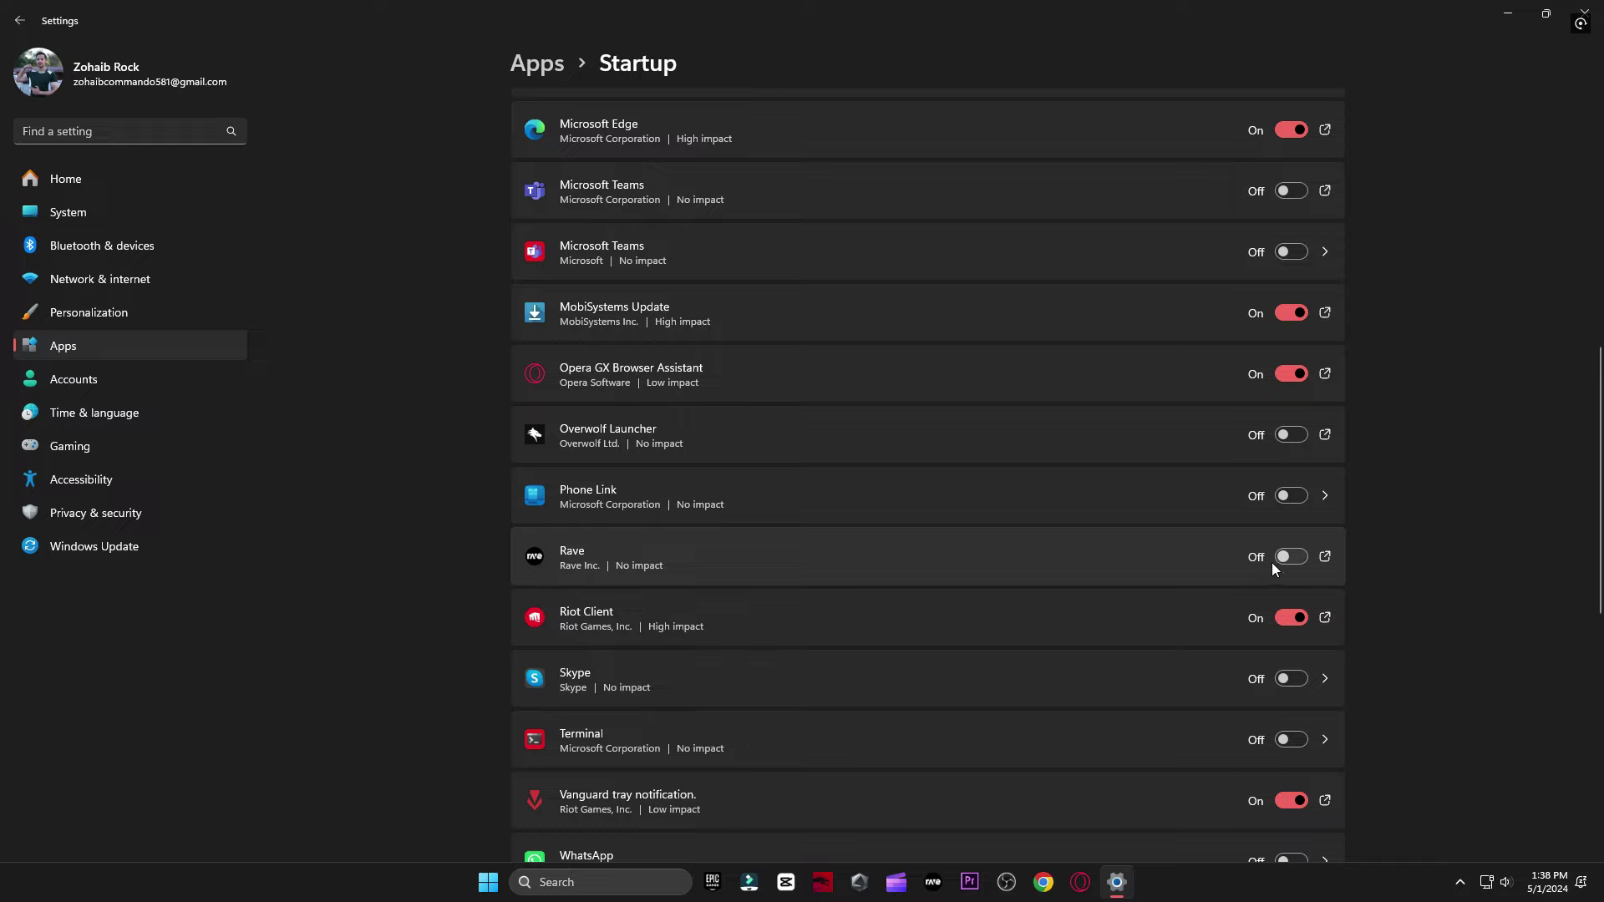
scroll(1170, 543, down, 3)
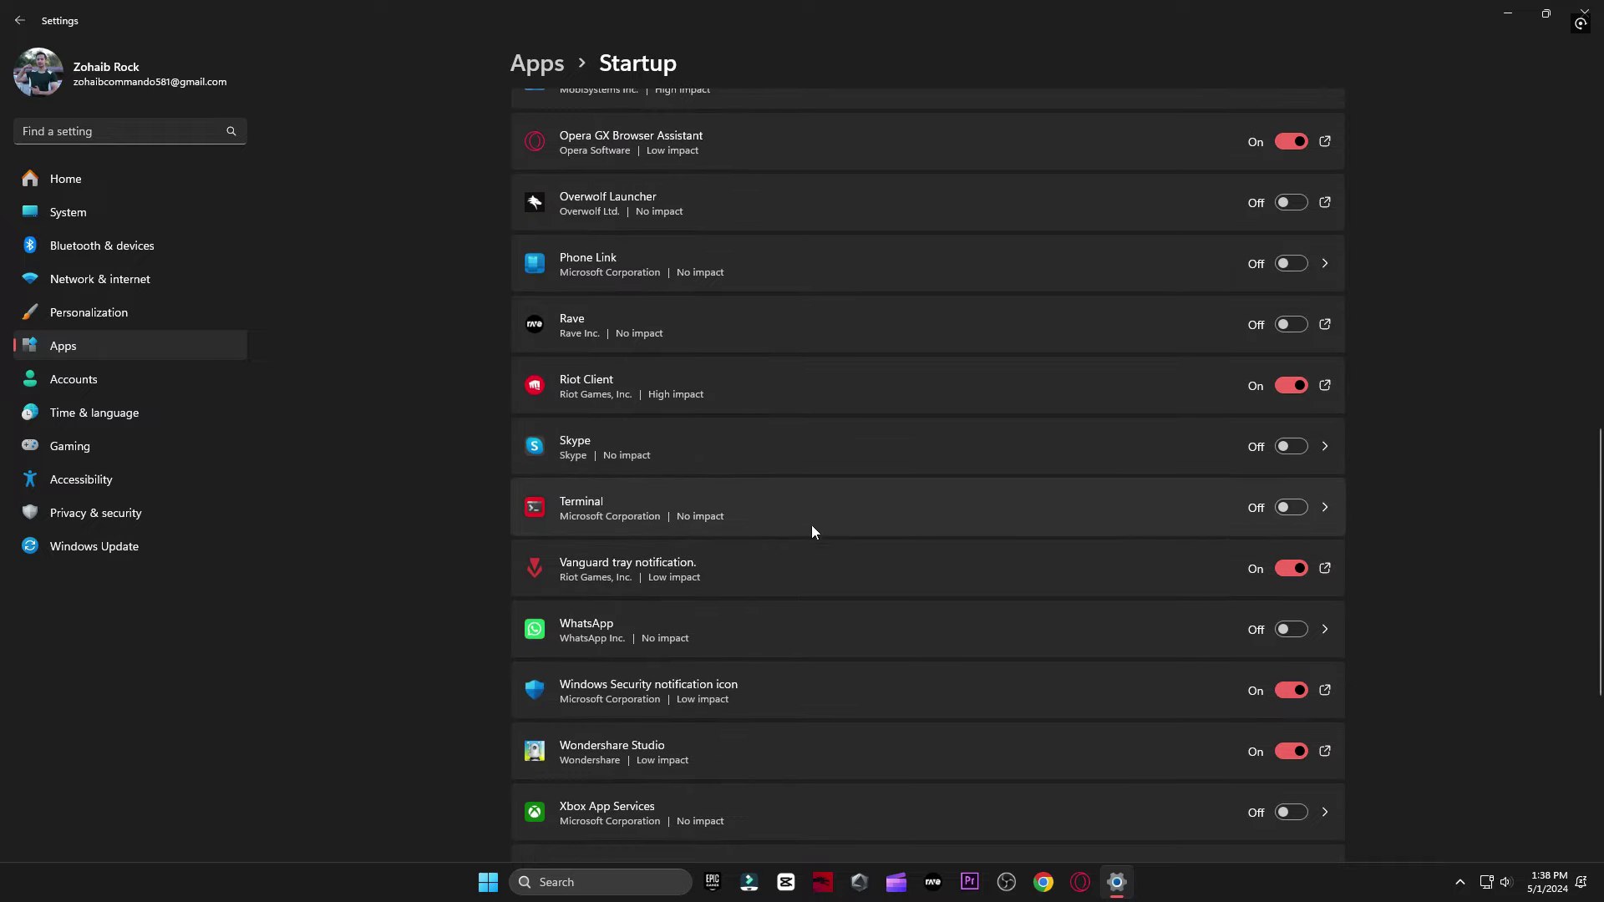
scroll(656, 544, down, 2)
scroll(1078, 519, down, 2)
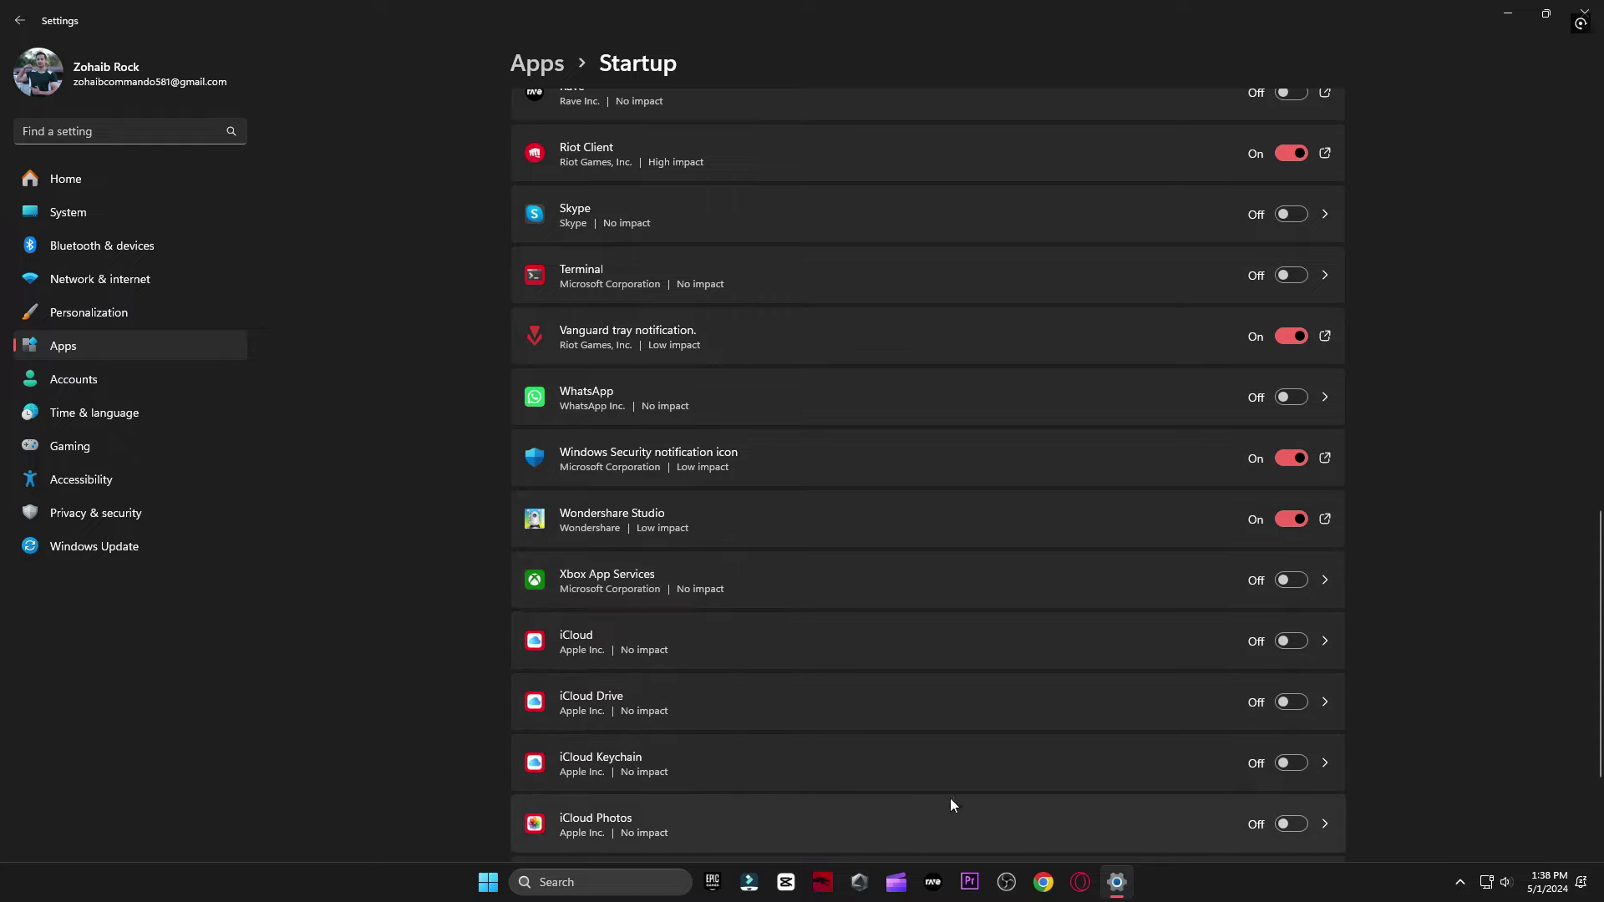
scroll(1045, 735, down, 2)
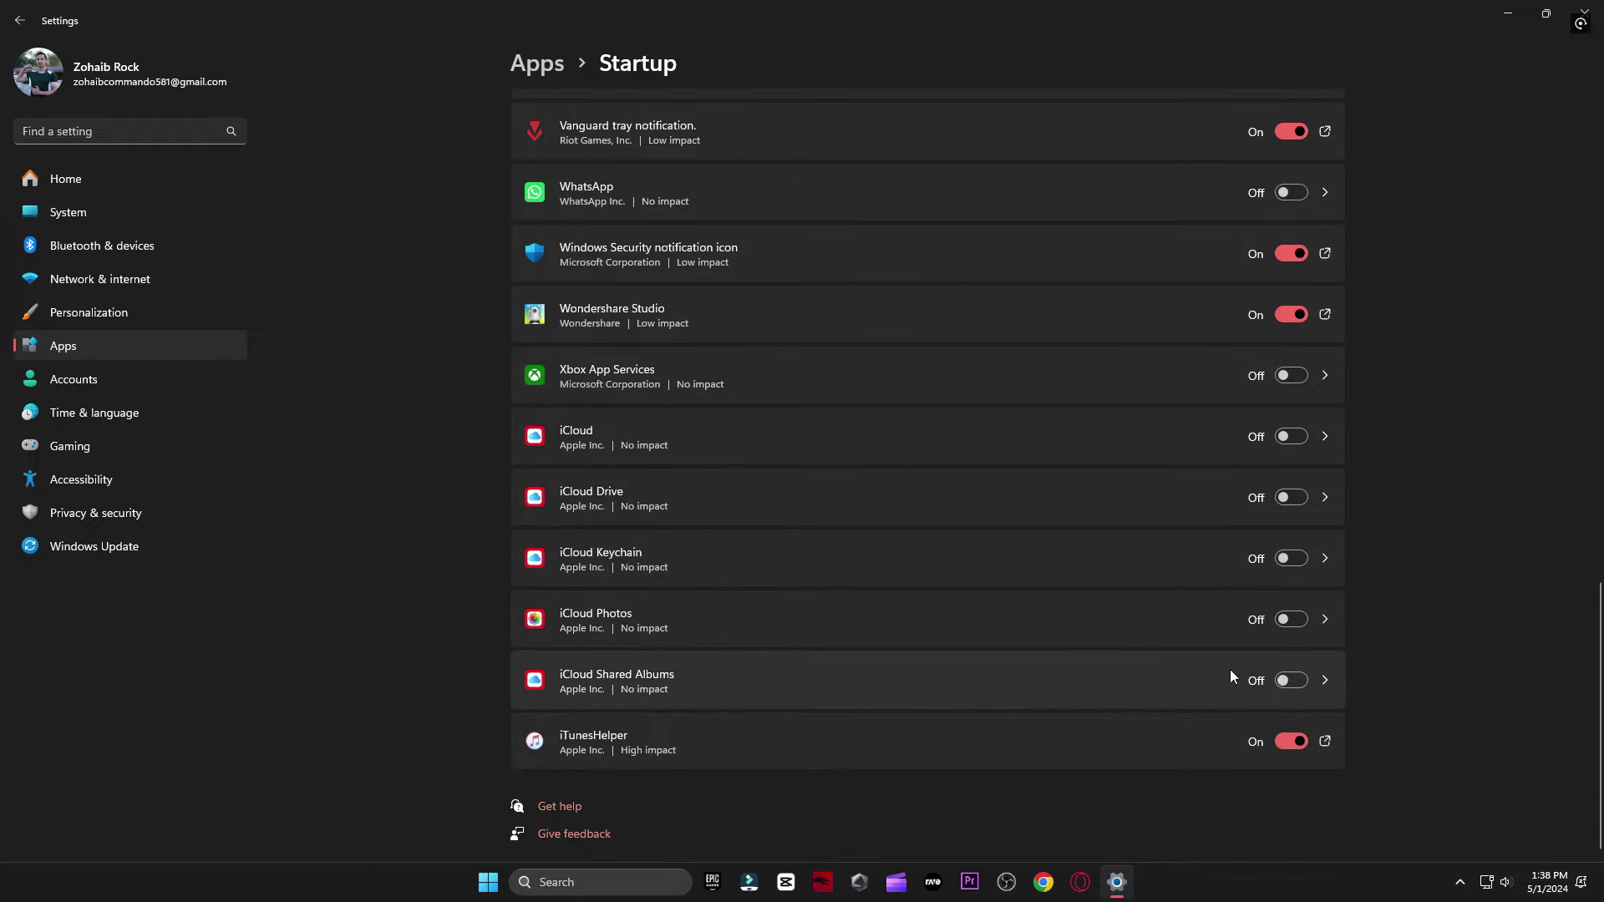
Check the Game Bar controller setting and the Game Mode setting in the Gaming settings.
click(130, 452)
click(618, 142)
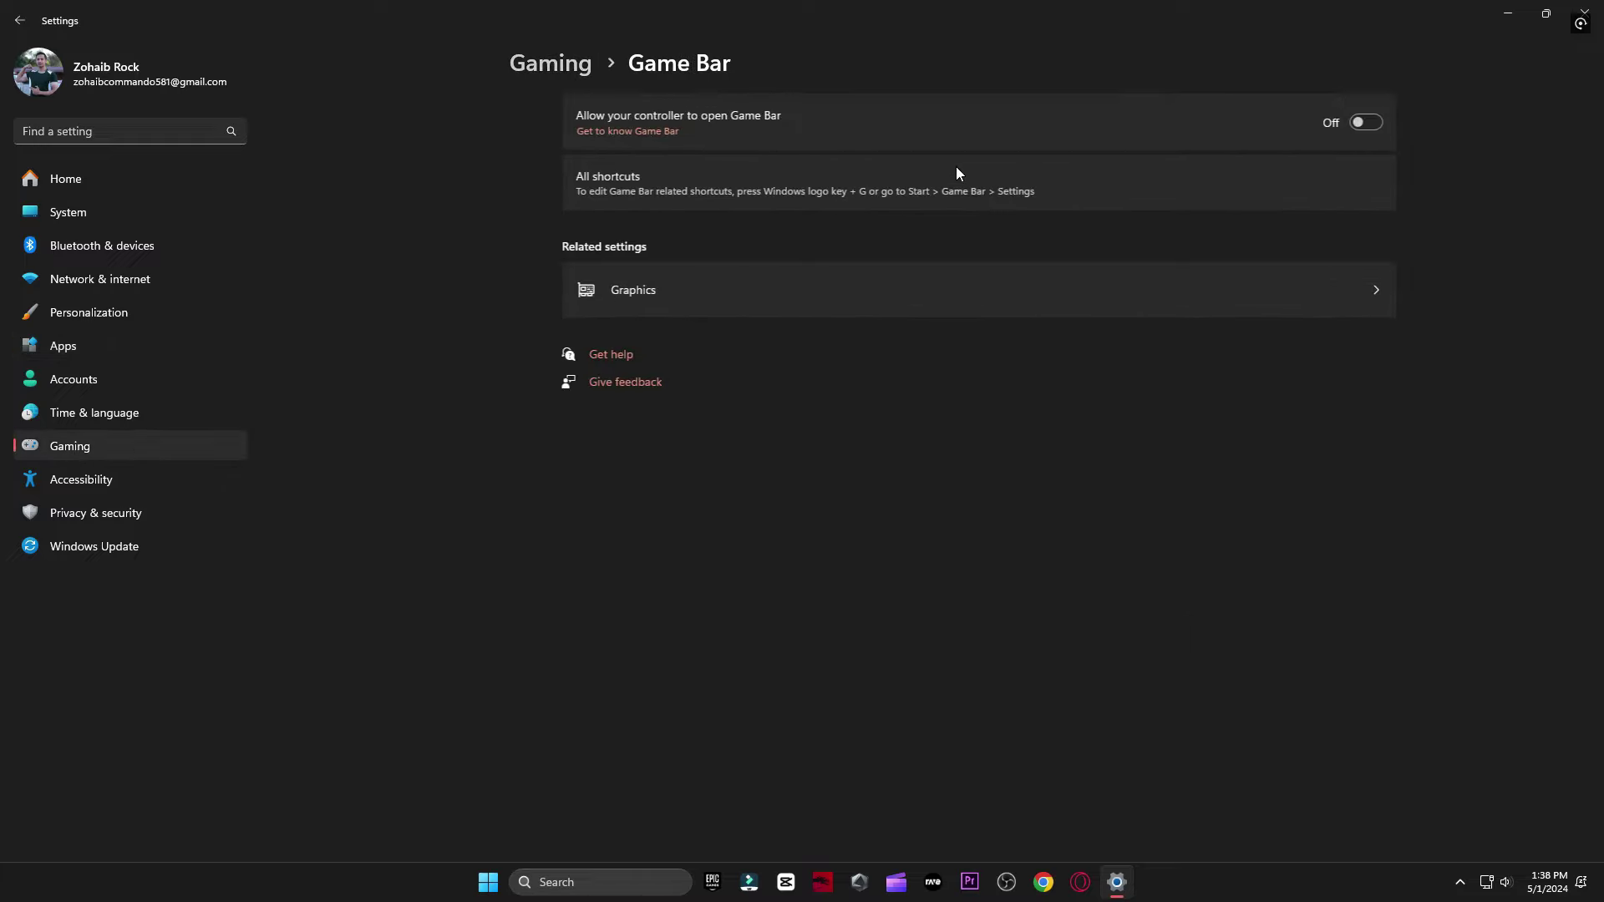
click(20, 21)
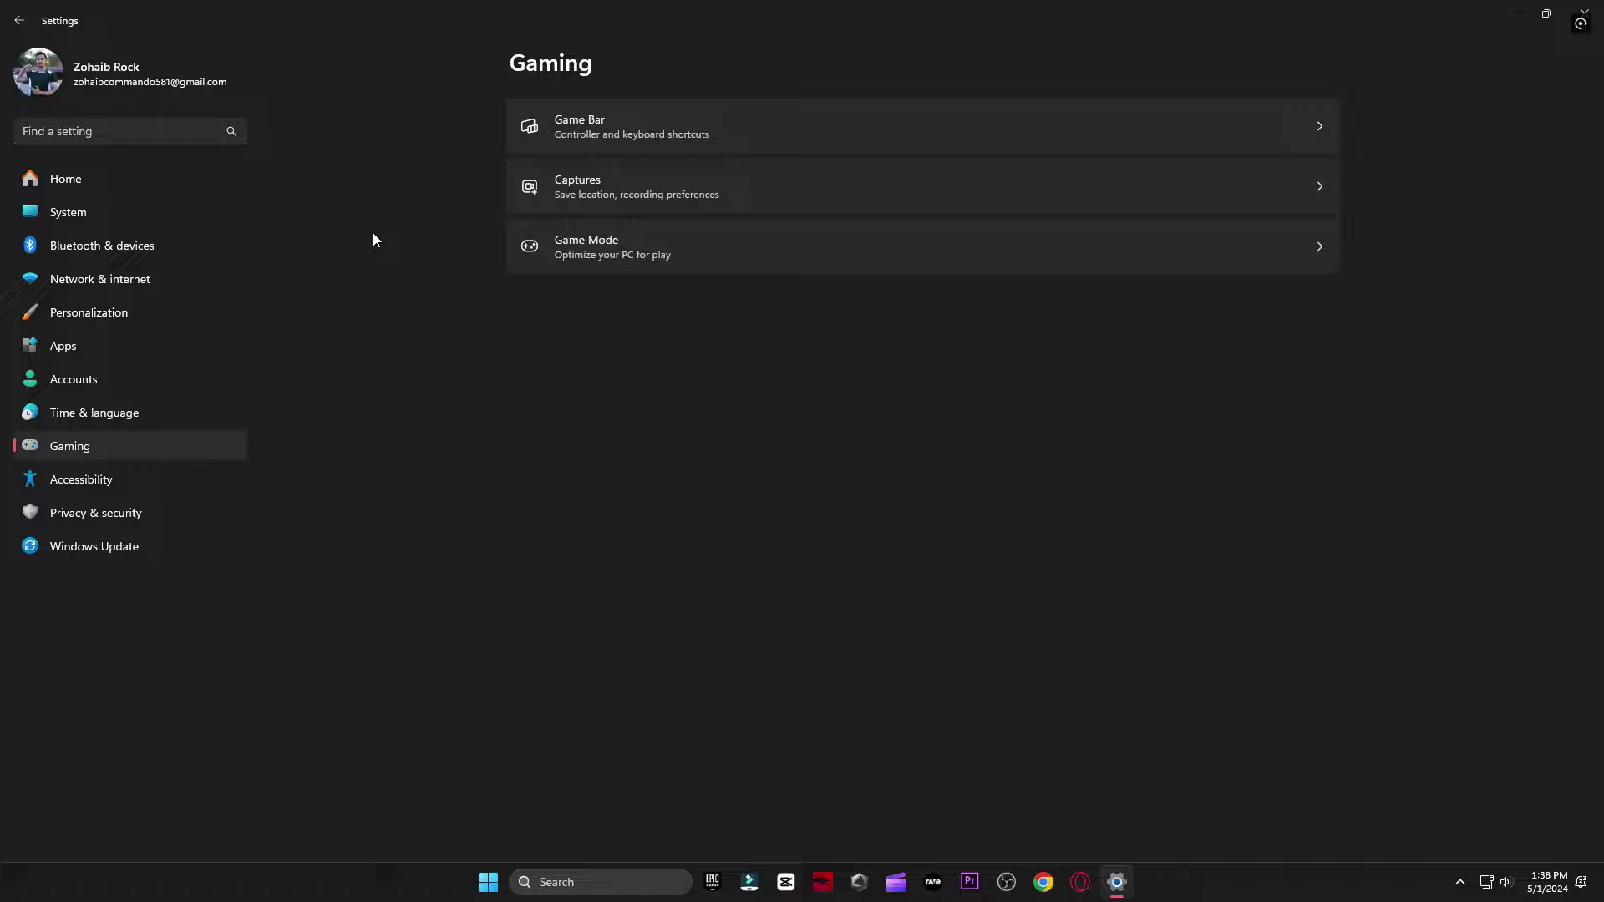
click(595, 244)
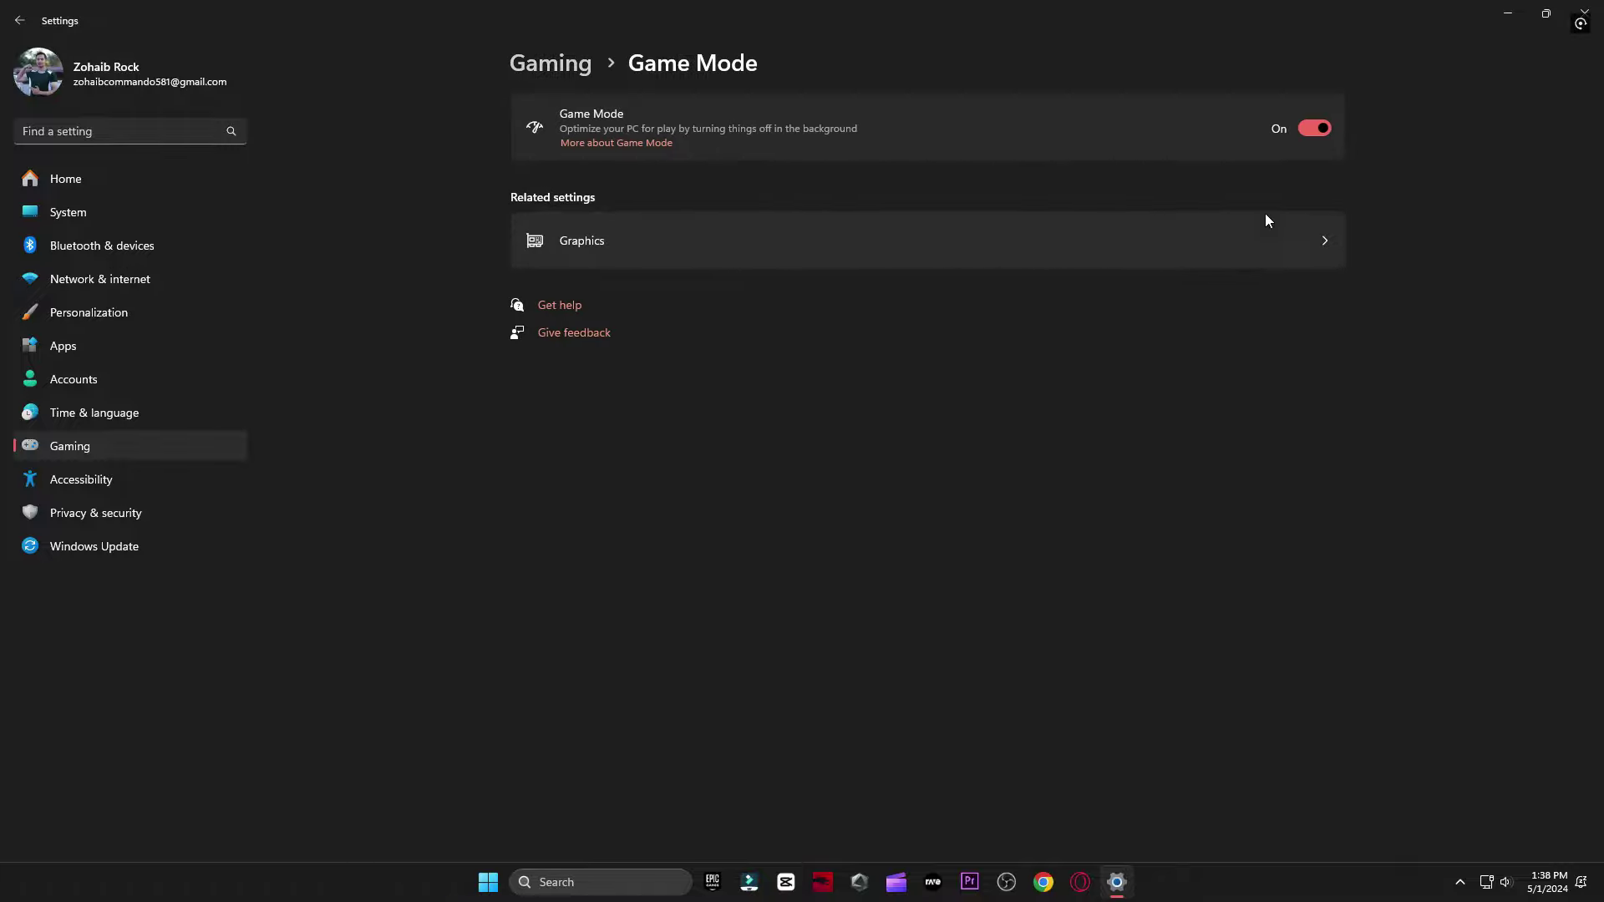
Open the Graphics settings and find the VALORANT entry in the list of custom app options.
click(724, 242)
scroll(840, 527, down, 6)
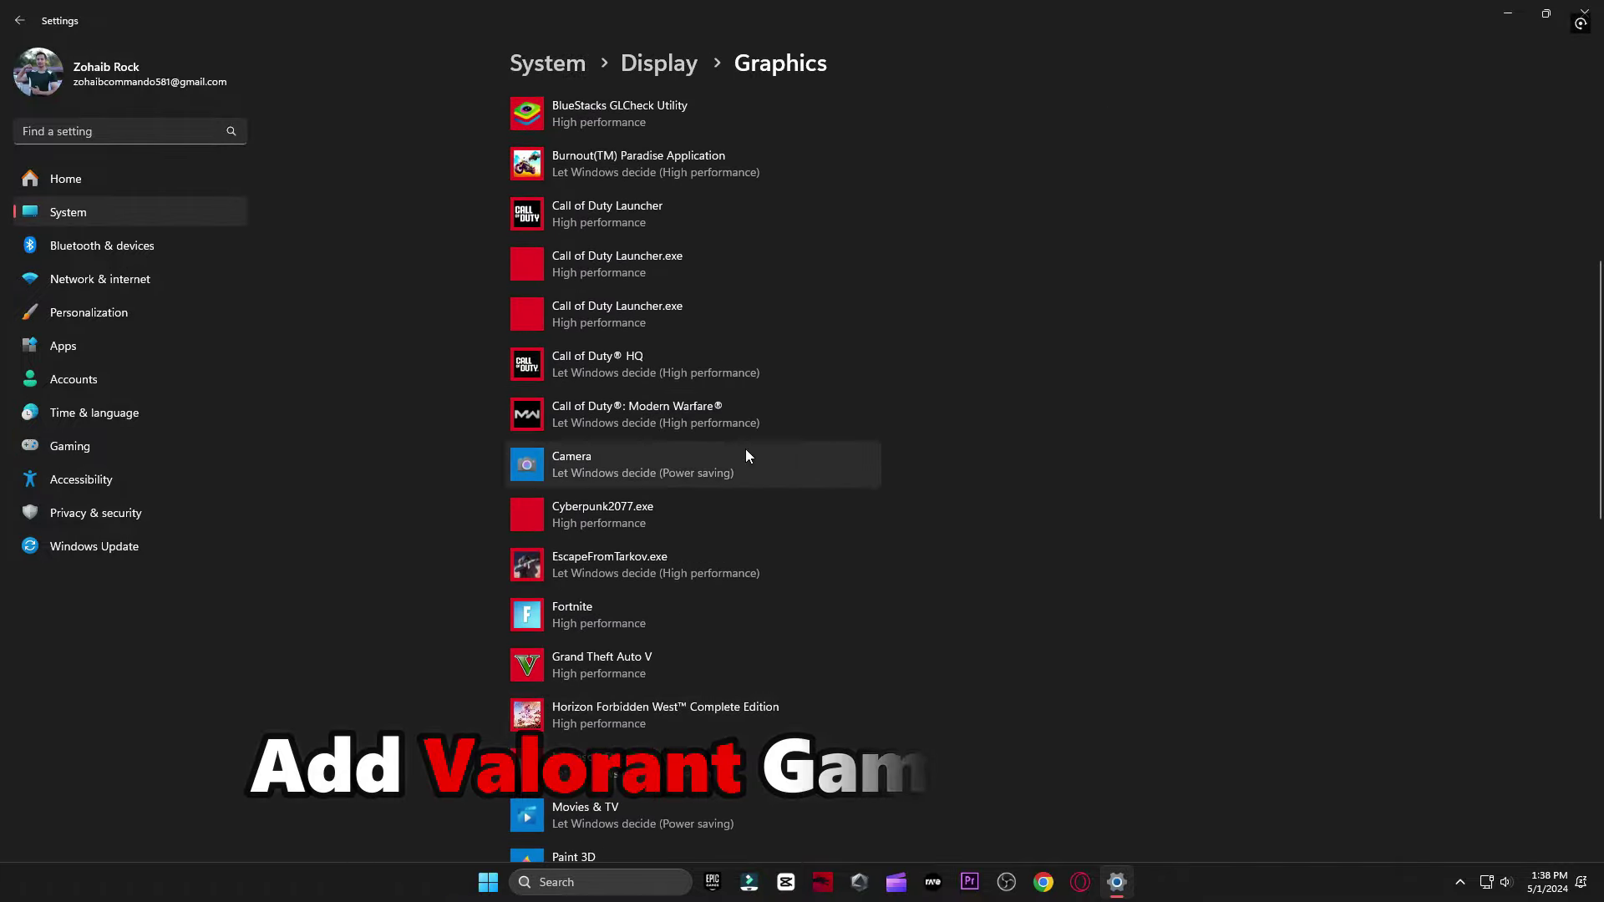
scroll(745, 449, down, 10)
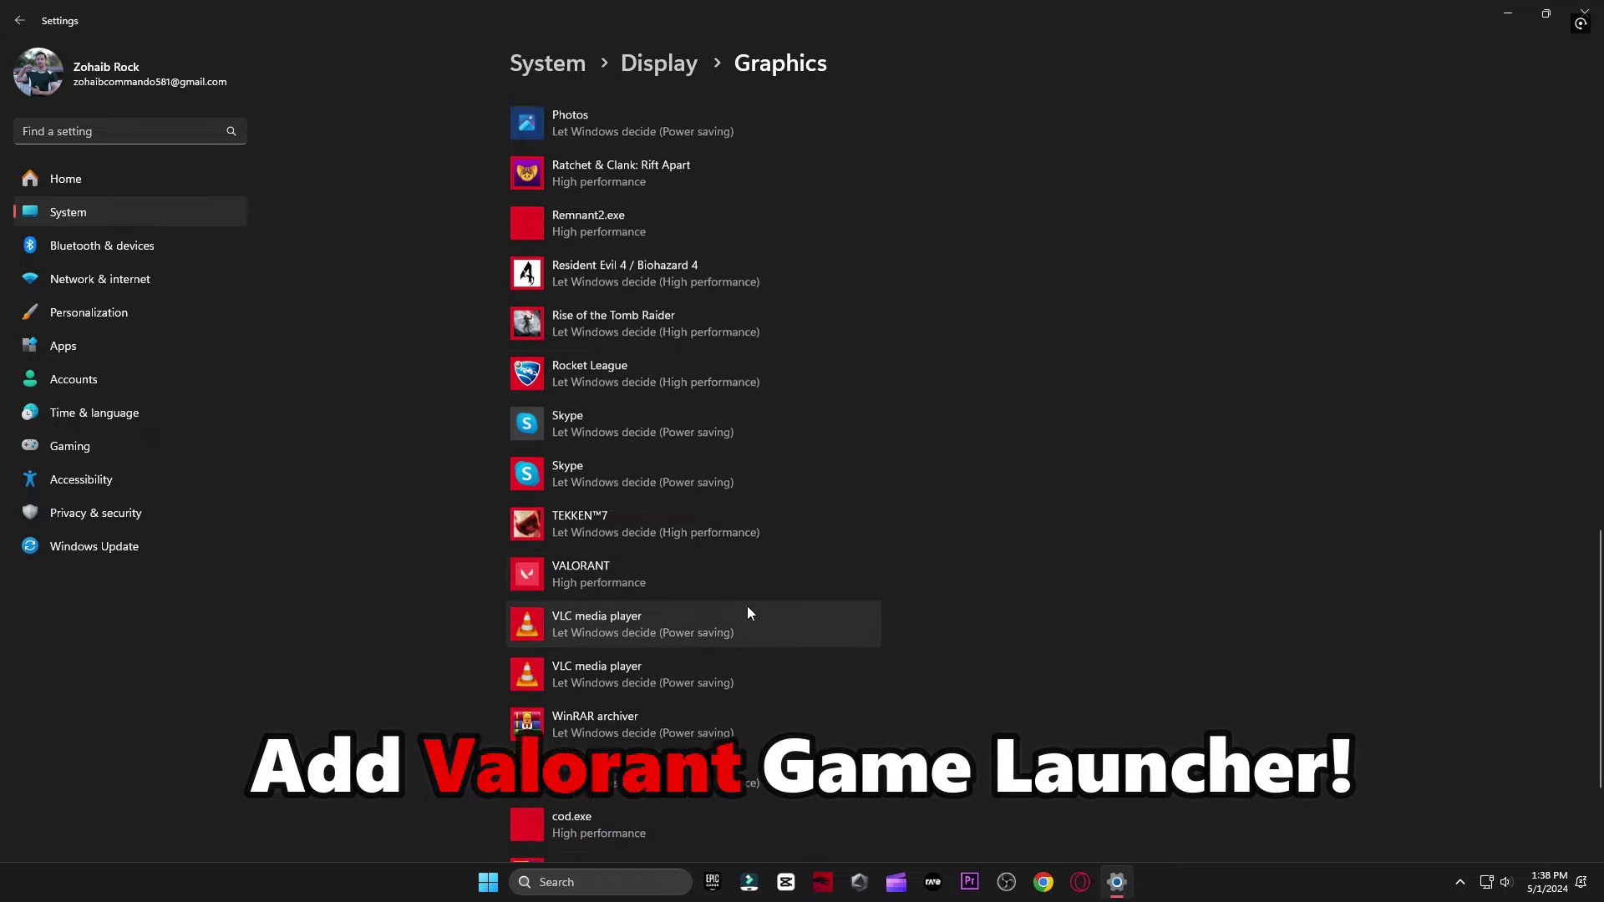
click(596, 571)
scroll(902, 643, up, 15)
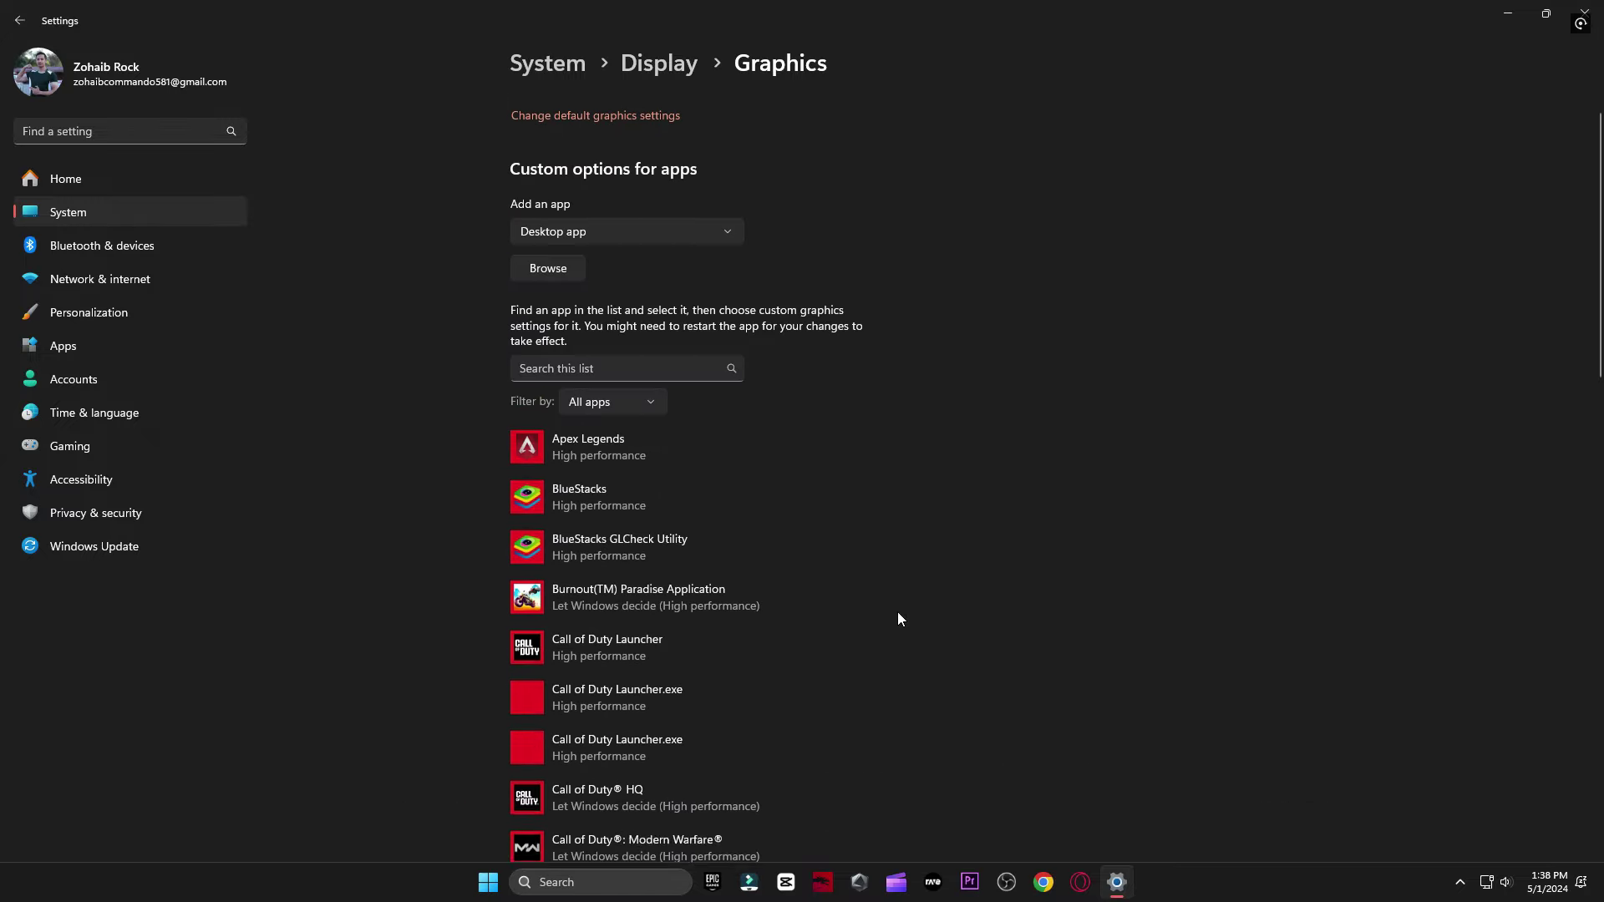
Add VALORANT-Win64-Shipping from D:\Riot Games\VALORANT\live\ShooterGame\Binaries\Win64 to the custom graphics options as a desktop app.
click(523, 301)
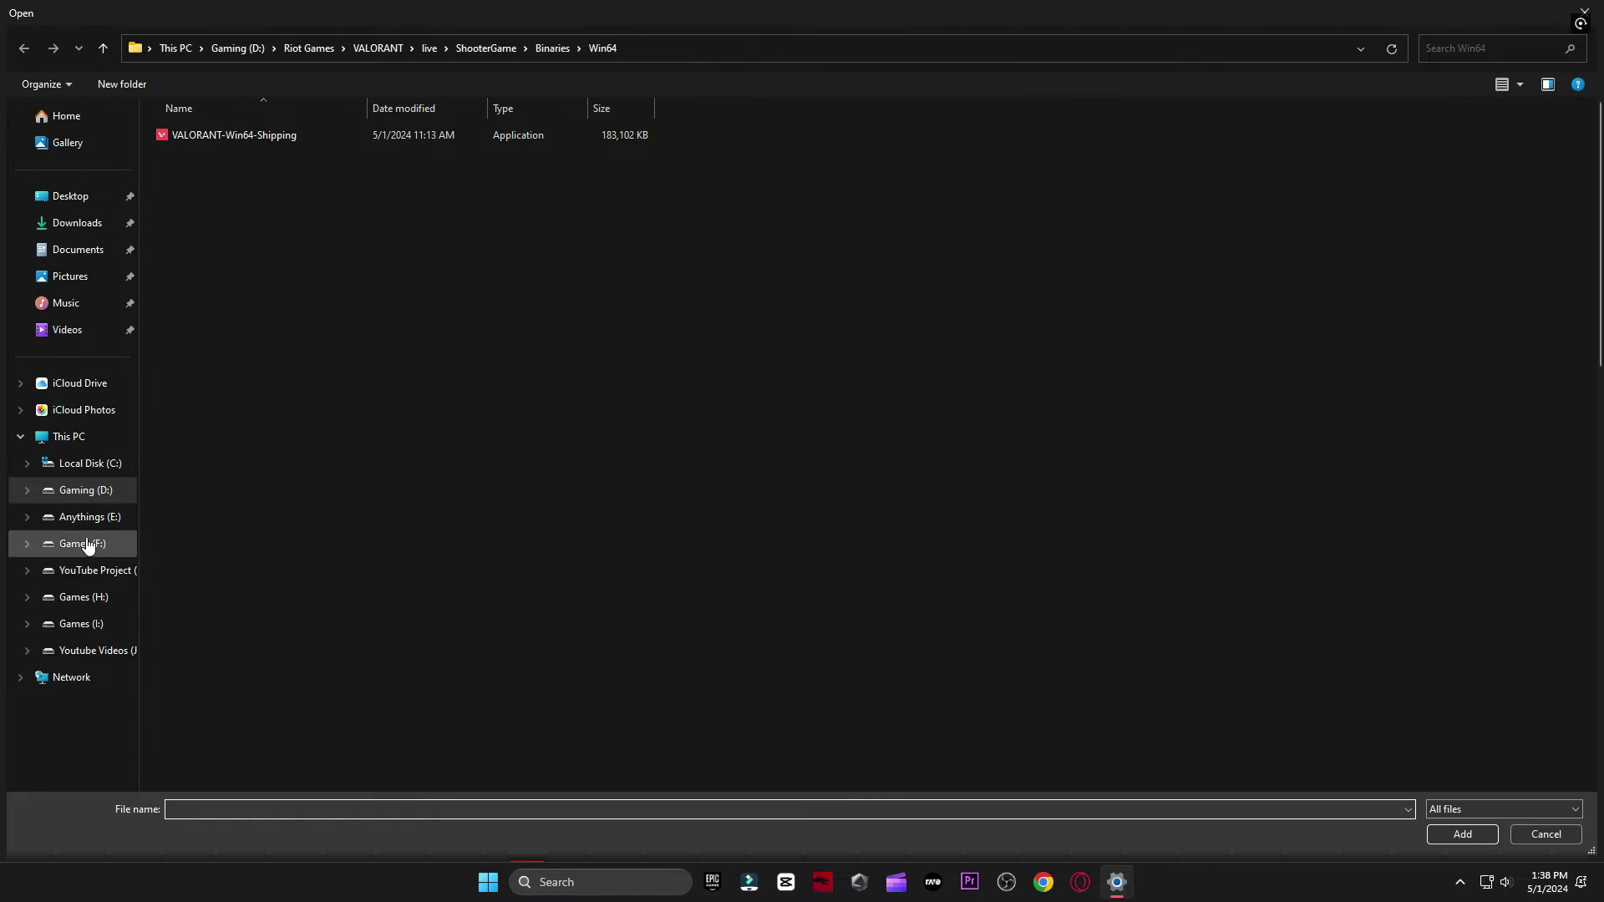
click(80, 491)
double_click(207, 345)
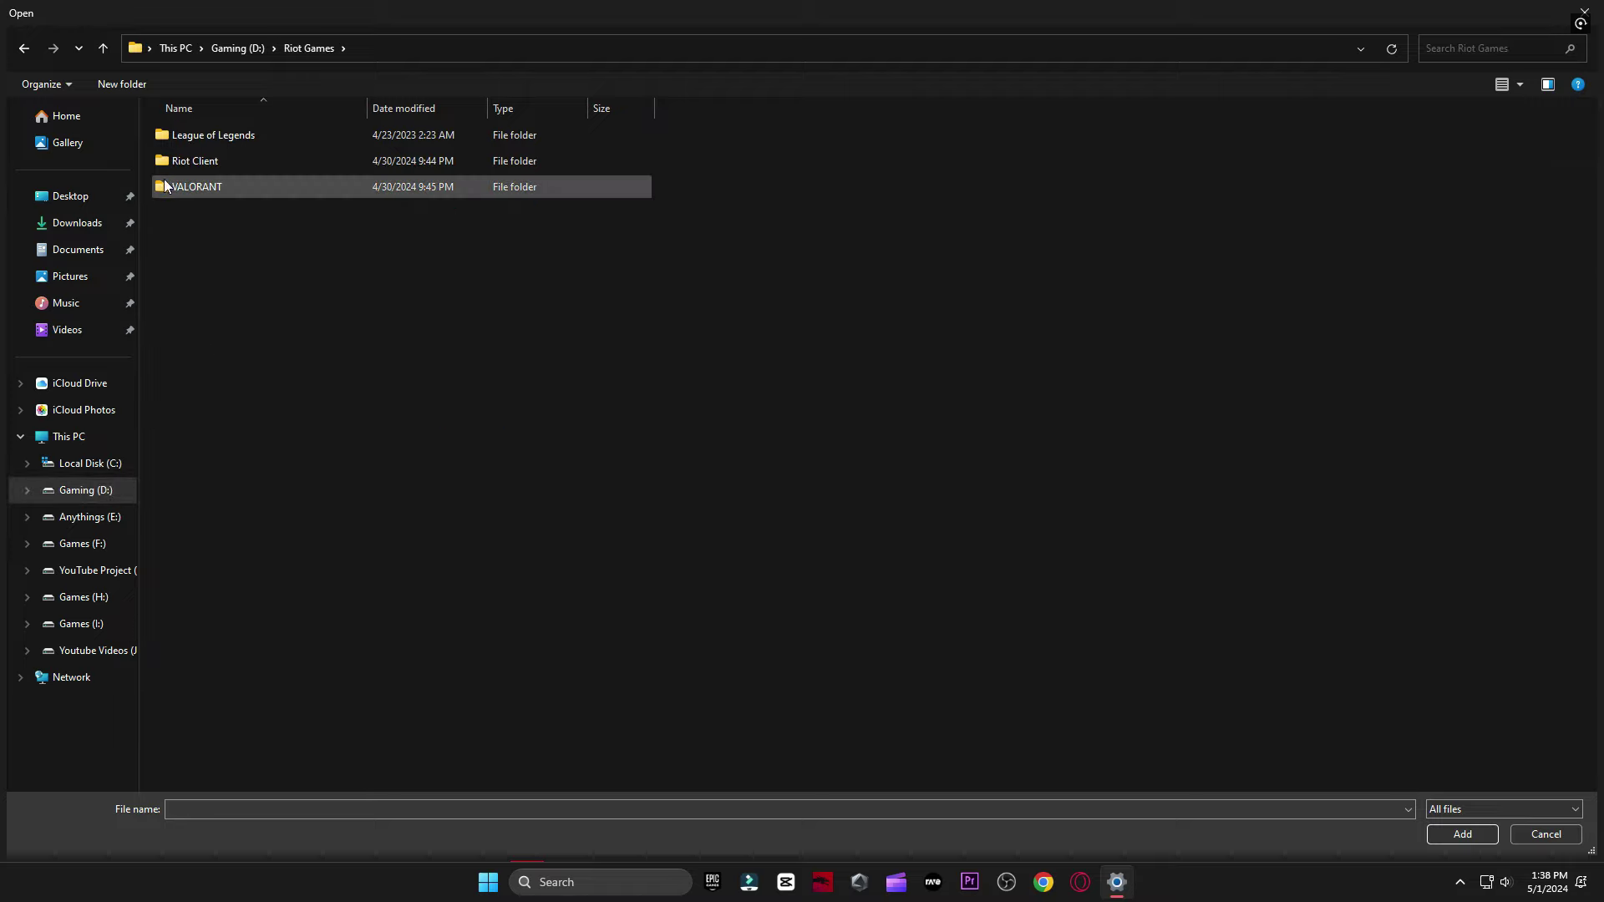
double_click(222, 186)
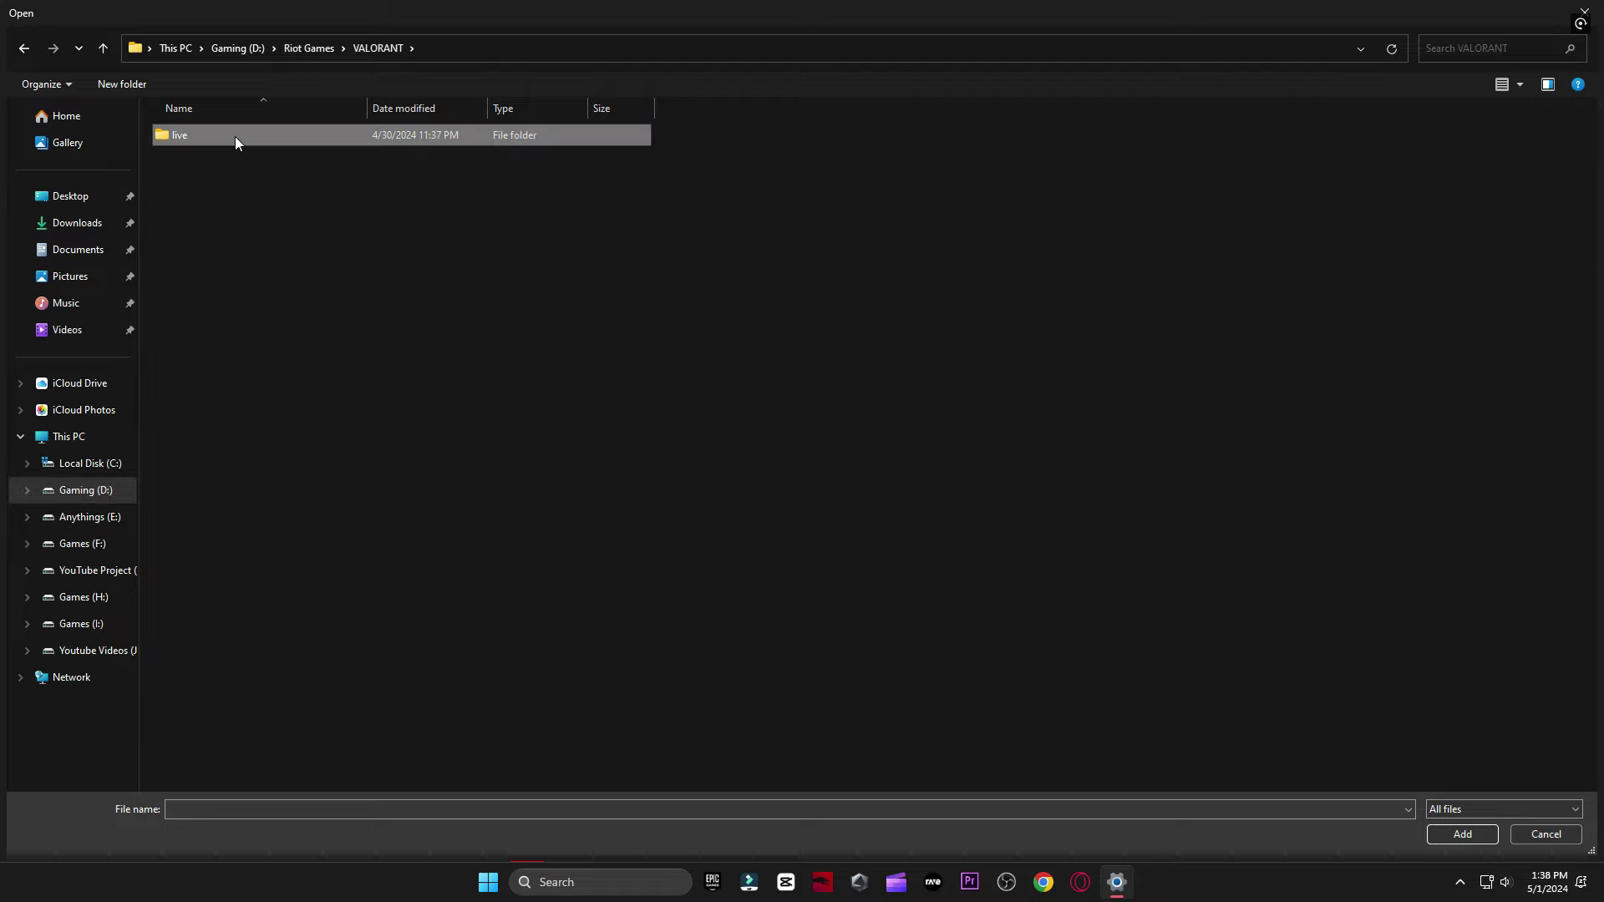
double_click(234, 138)
double_click(247, 163)
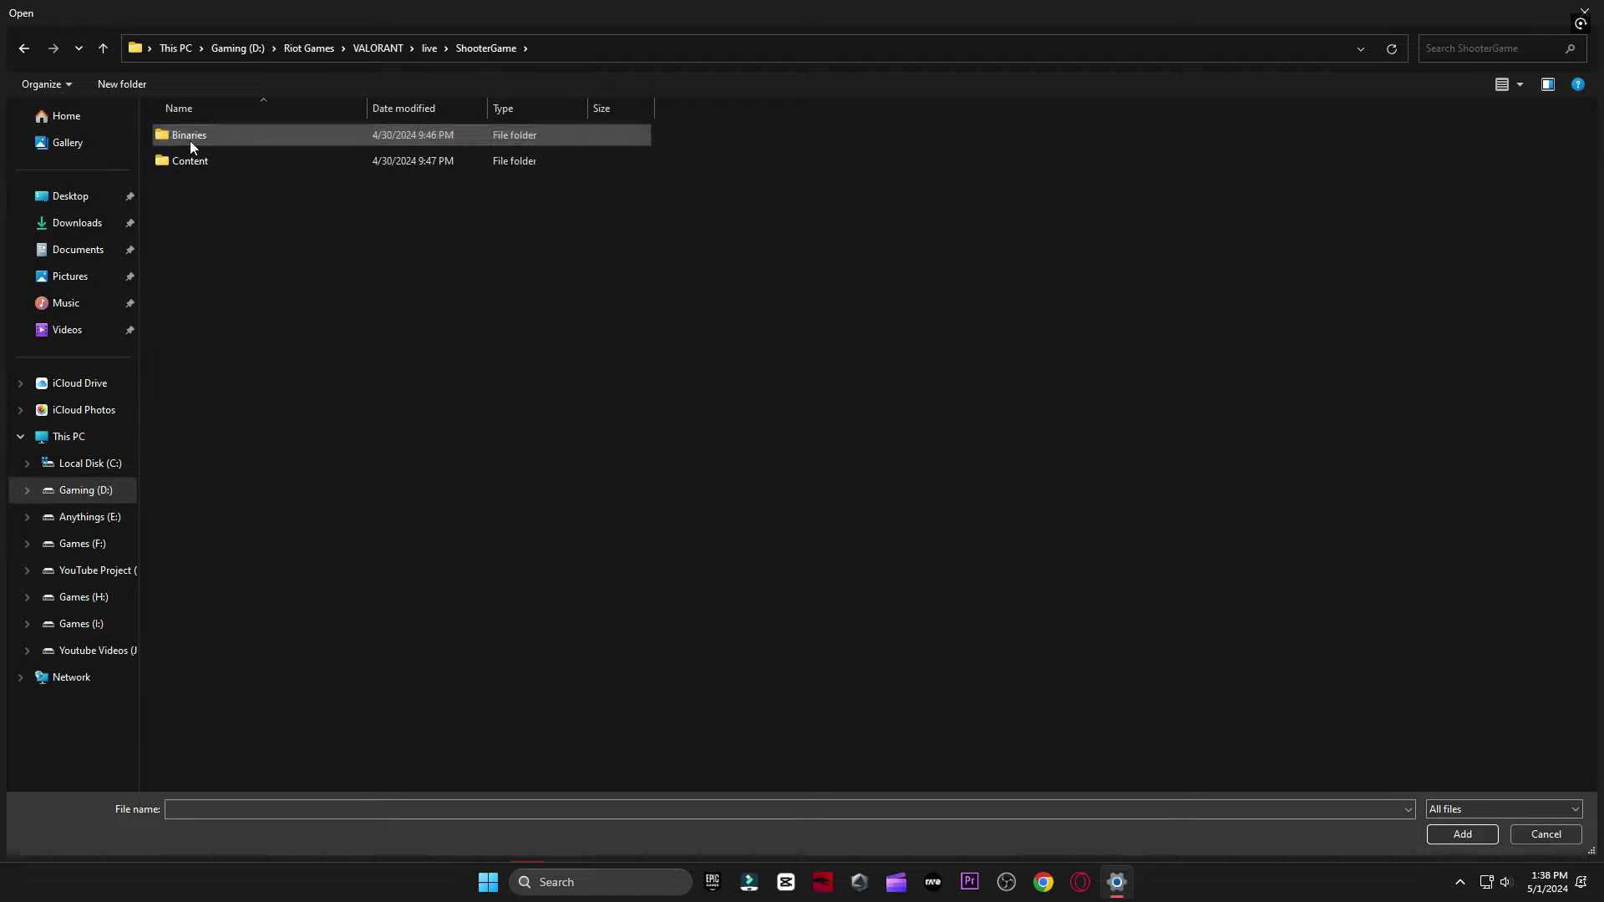
double_click(189, 137)
double_click(251, 138)
click(226, 141)
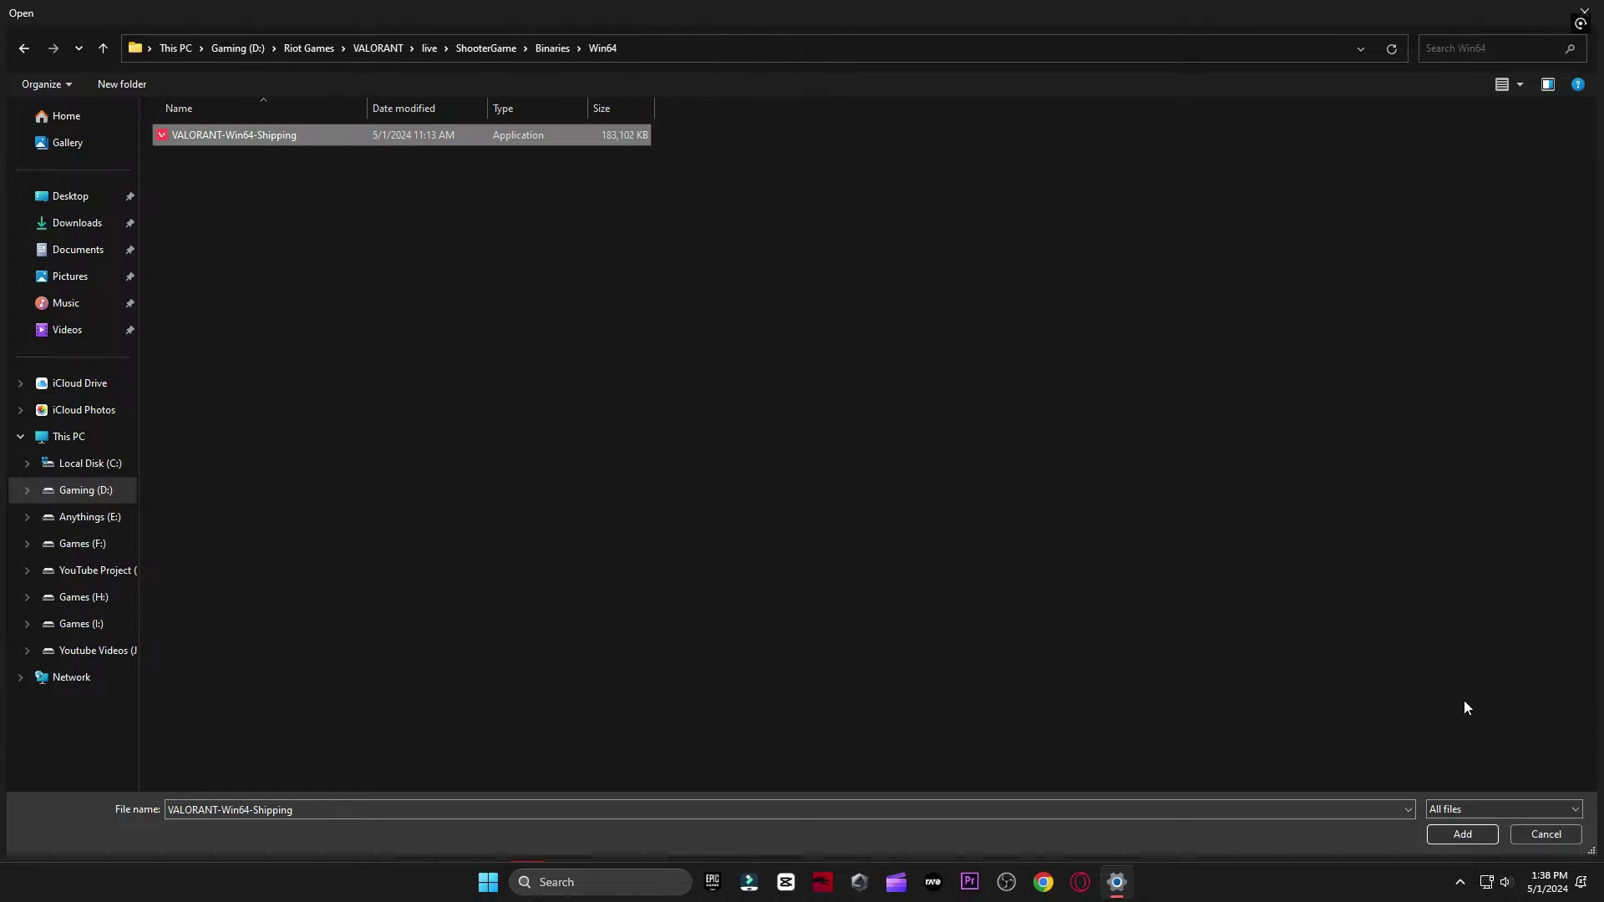
click(1471, 833)
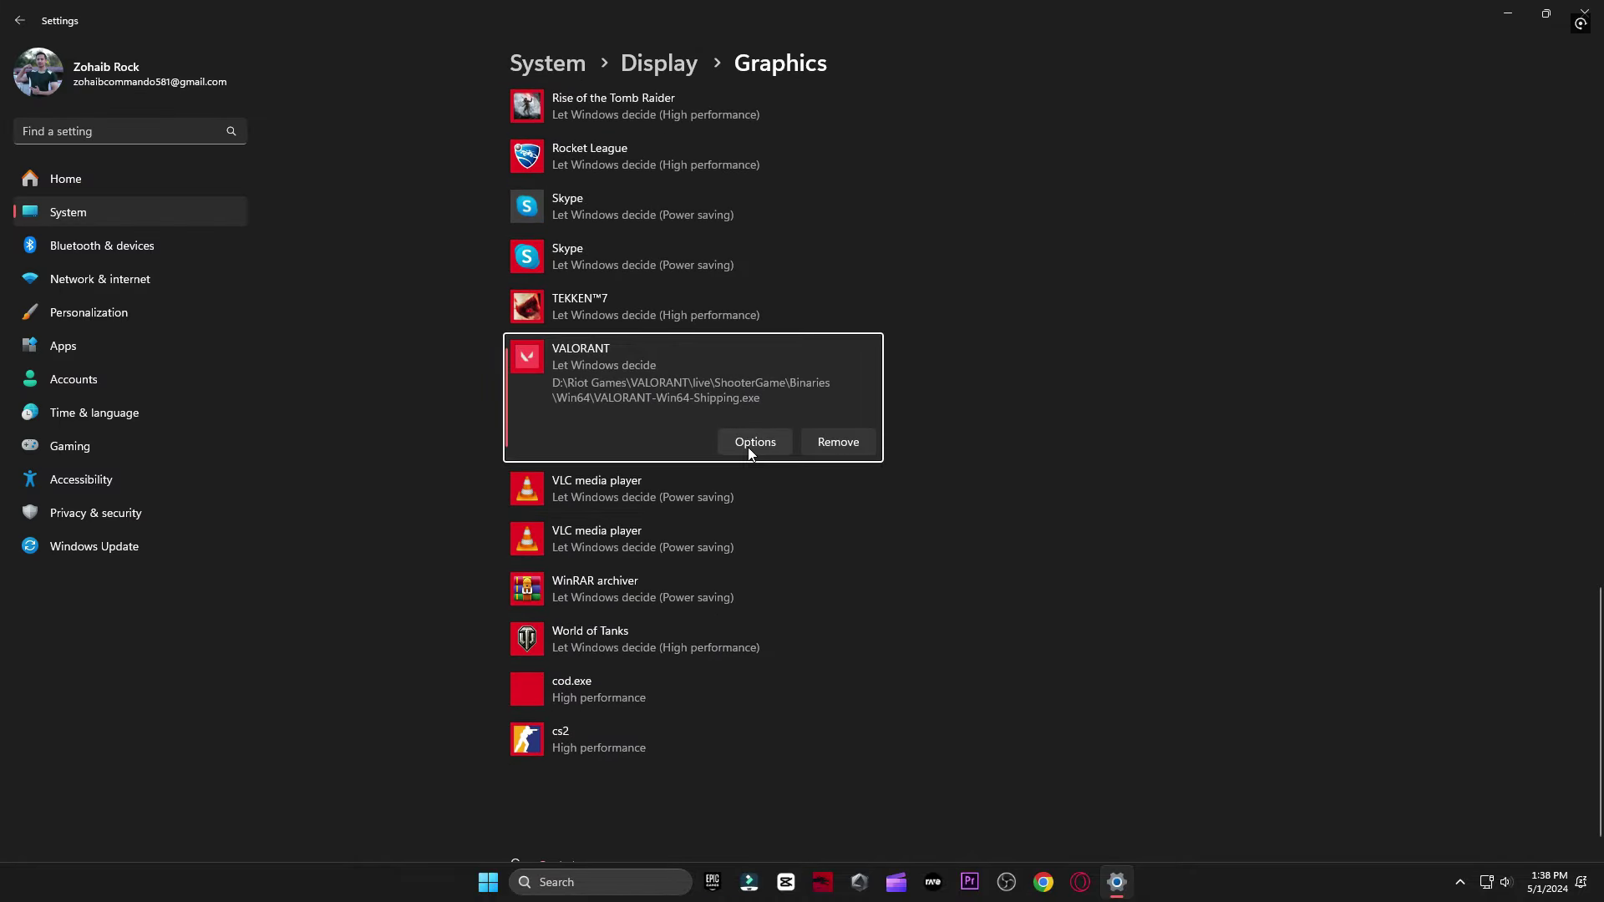
Set VALORANT's graphics preference to High performance and save it.
click(749, 446)
click(687, 436)
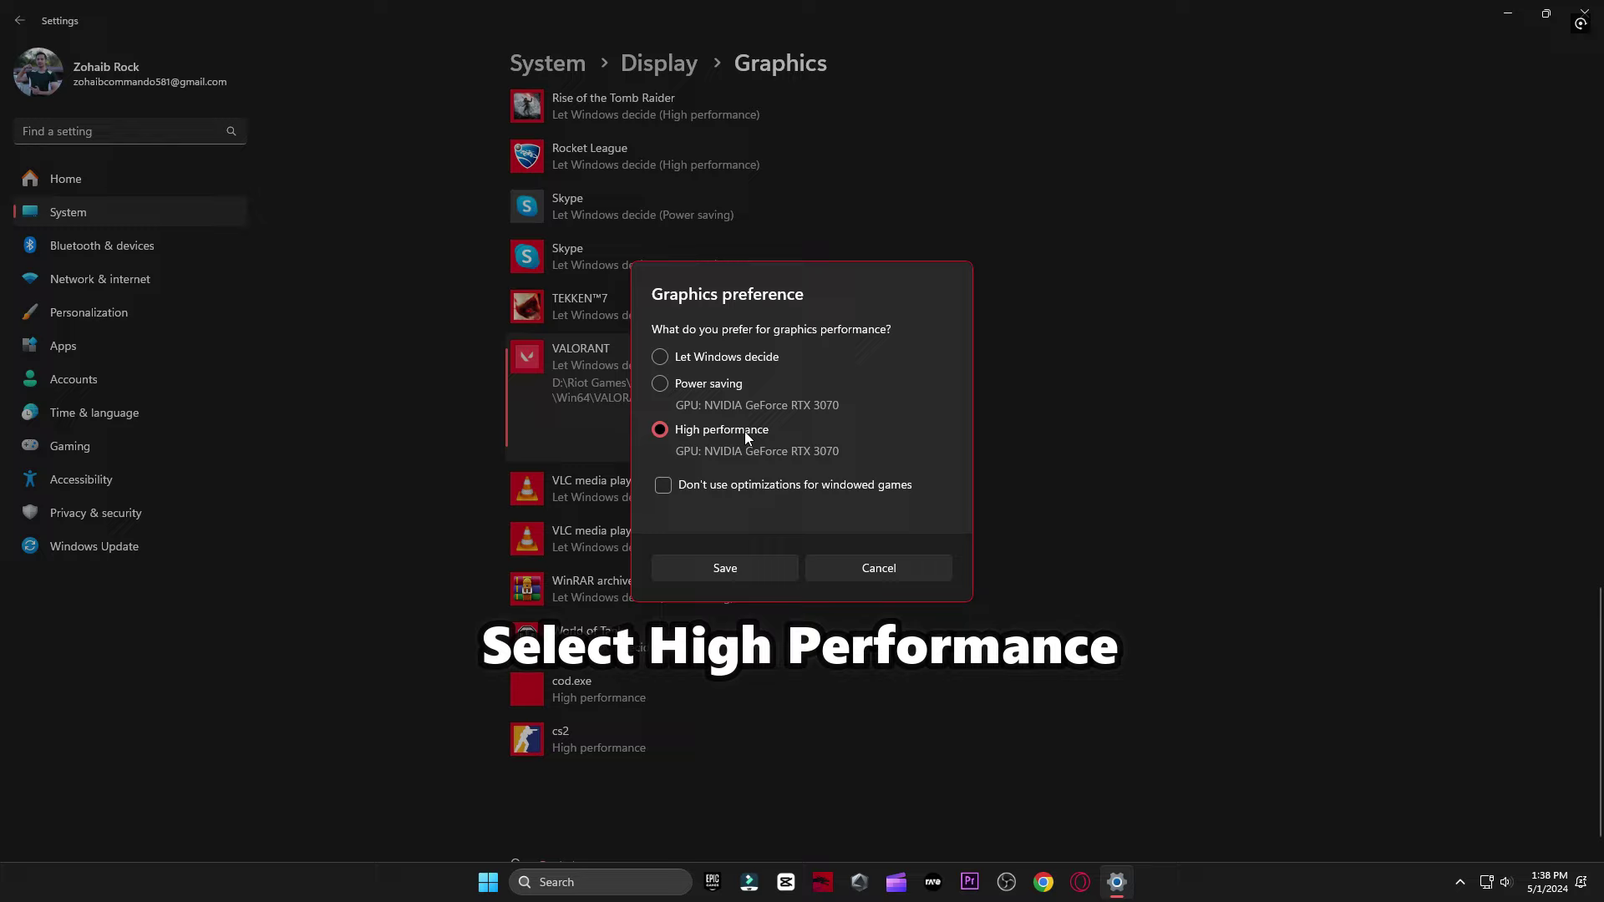
click(751, 564)
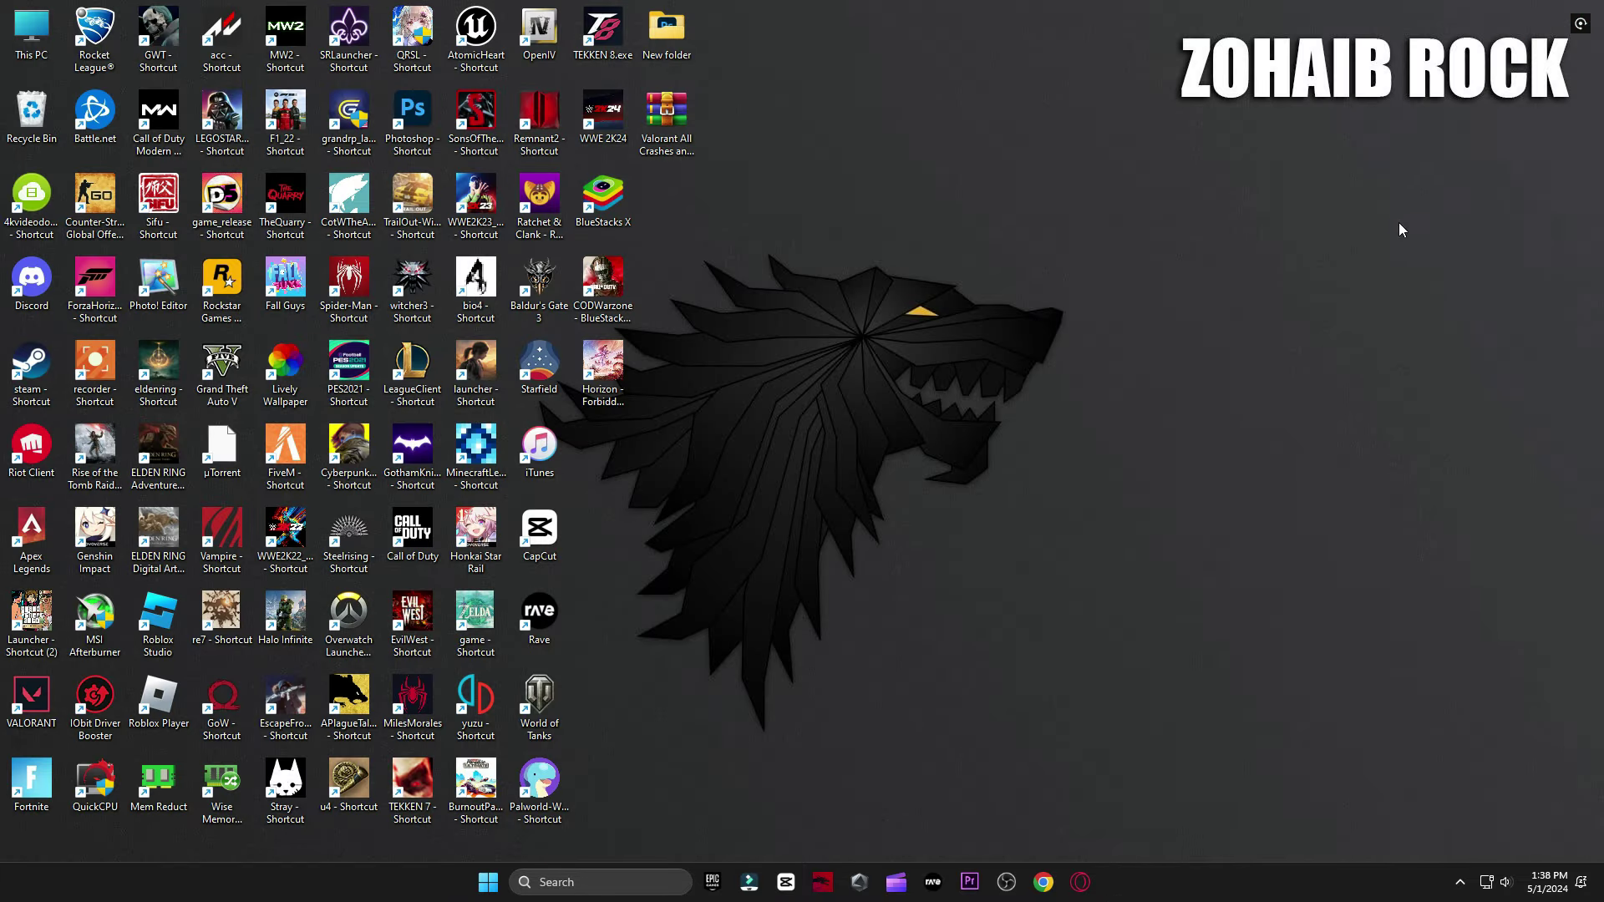
Find the Run dialog through Windows search and open the temporary files folder with the command %temp%.
click(622, 881)
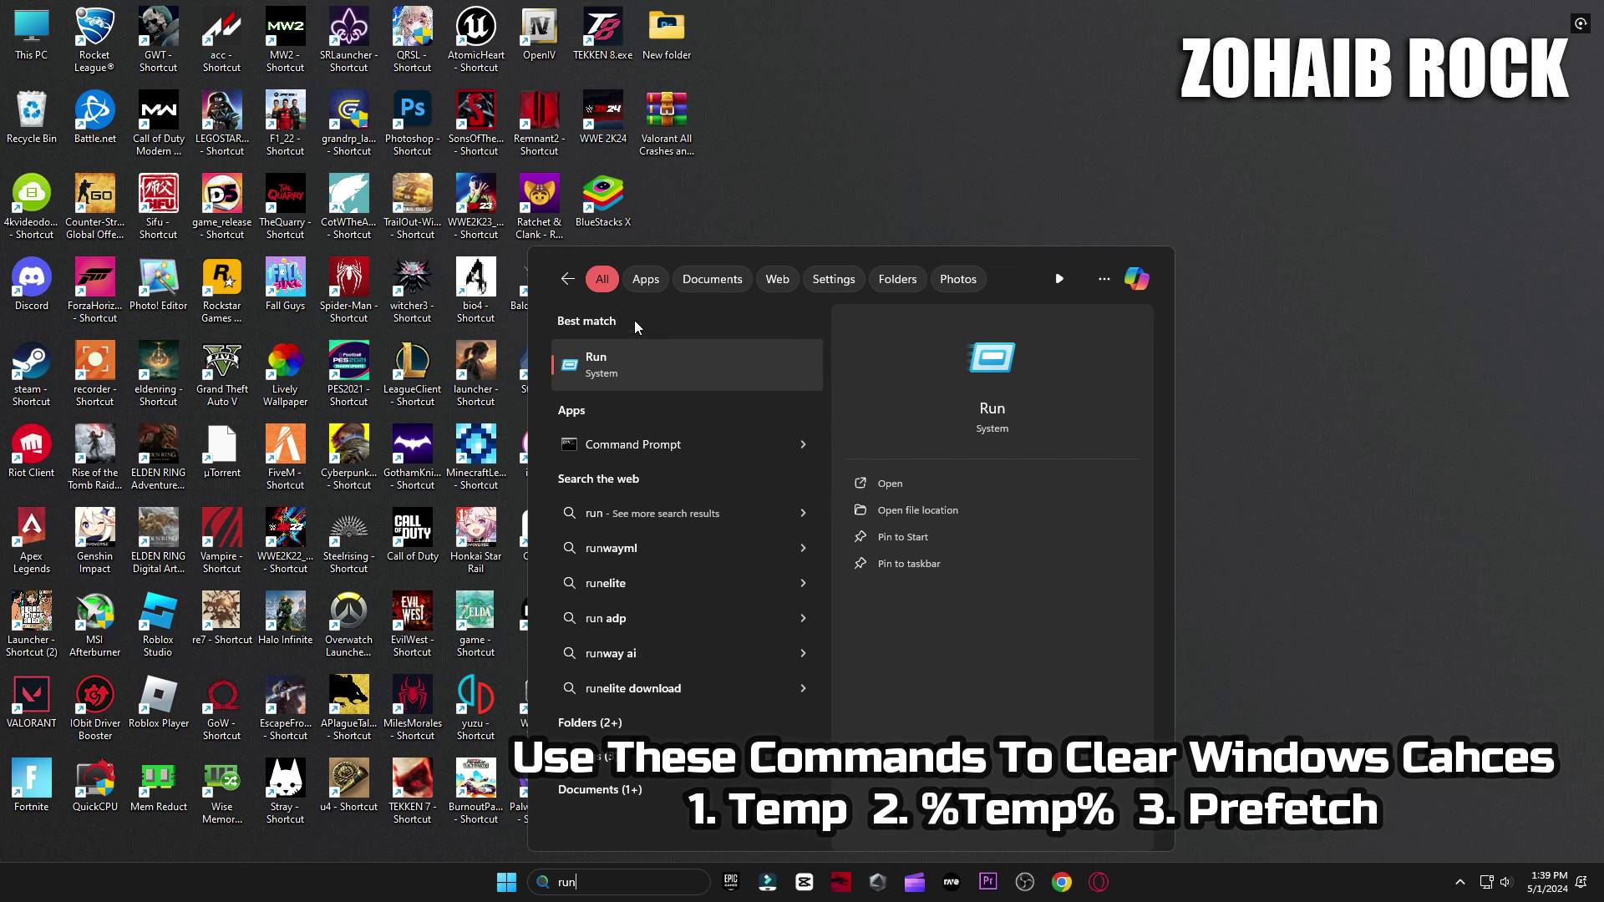
click(666, 379)
drag(247, 691, 1002, 313)
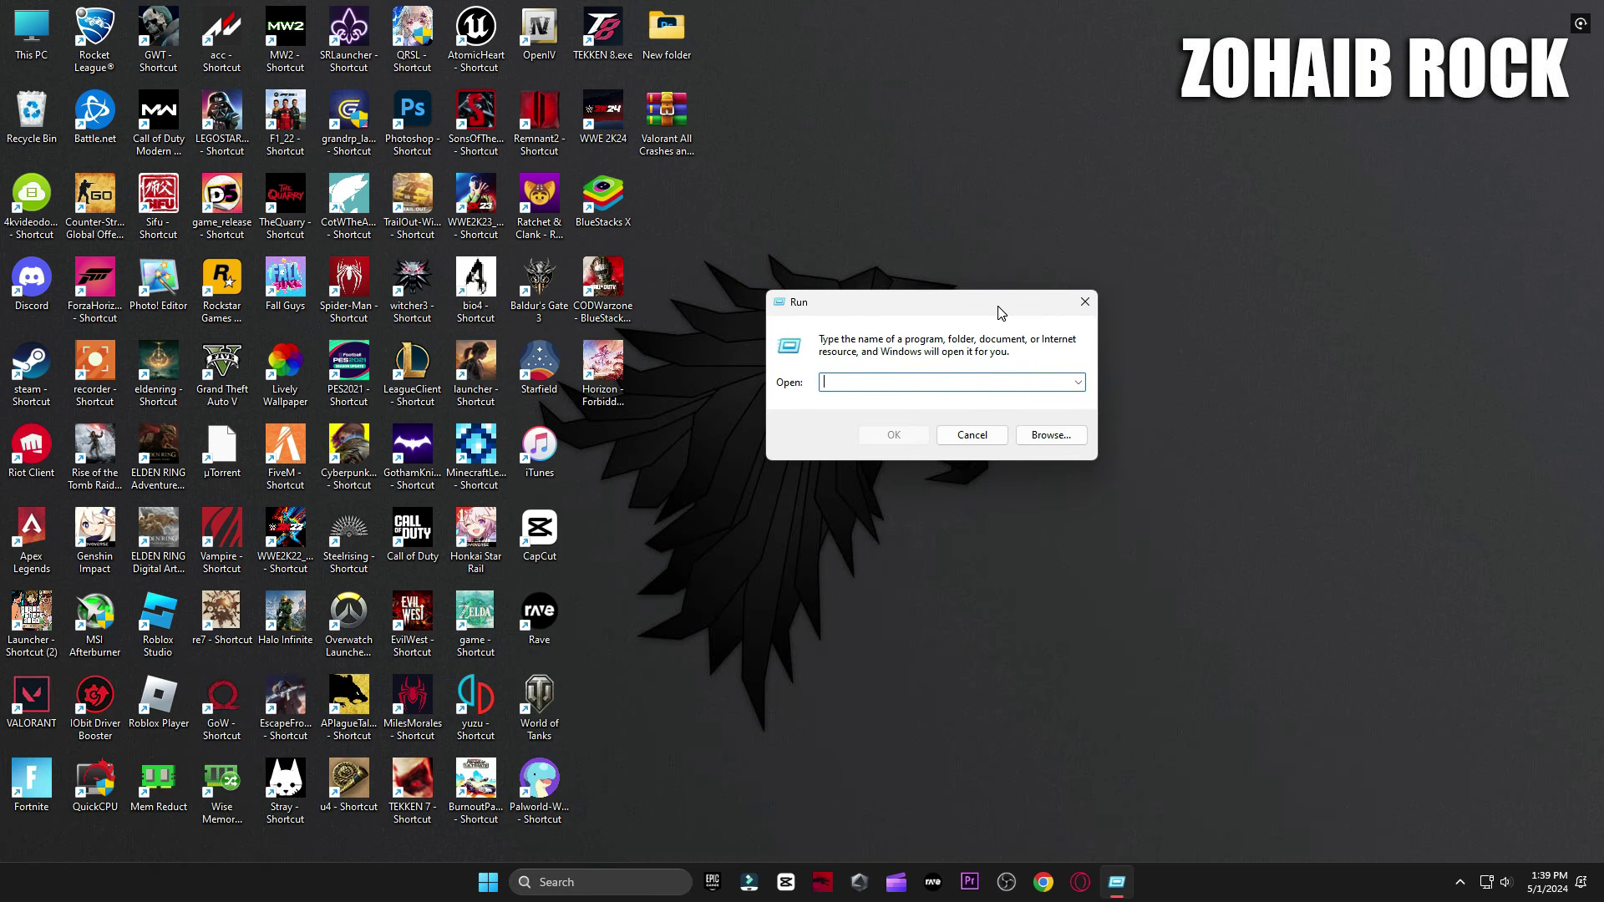
text(%)
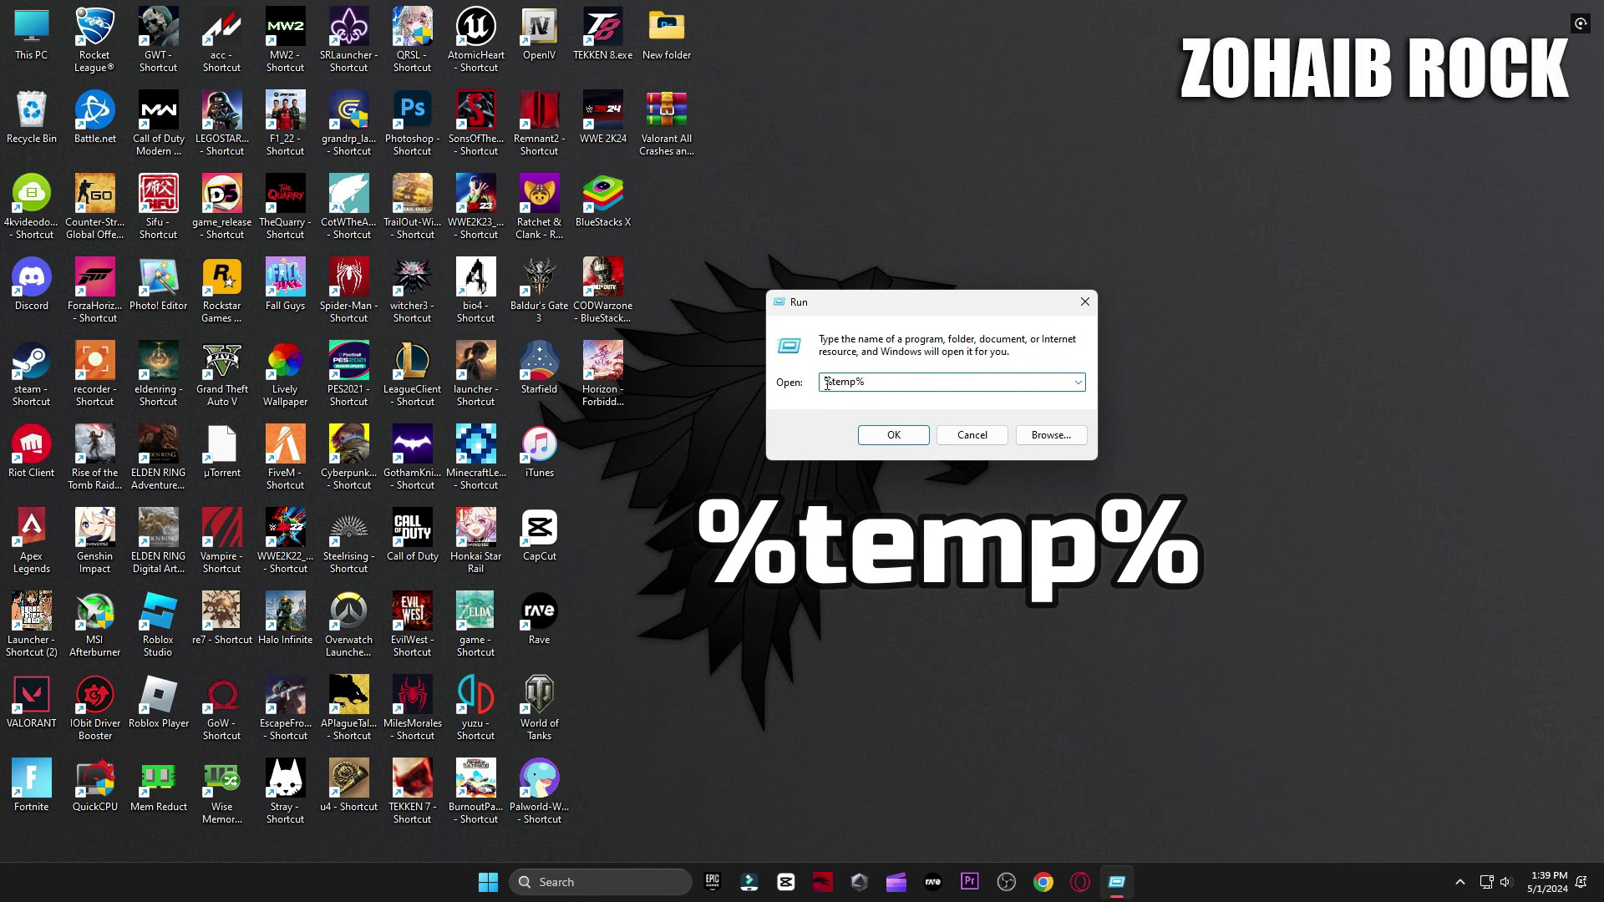
text(temp%)
click(893, 434)
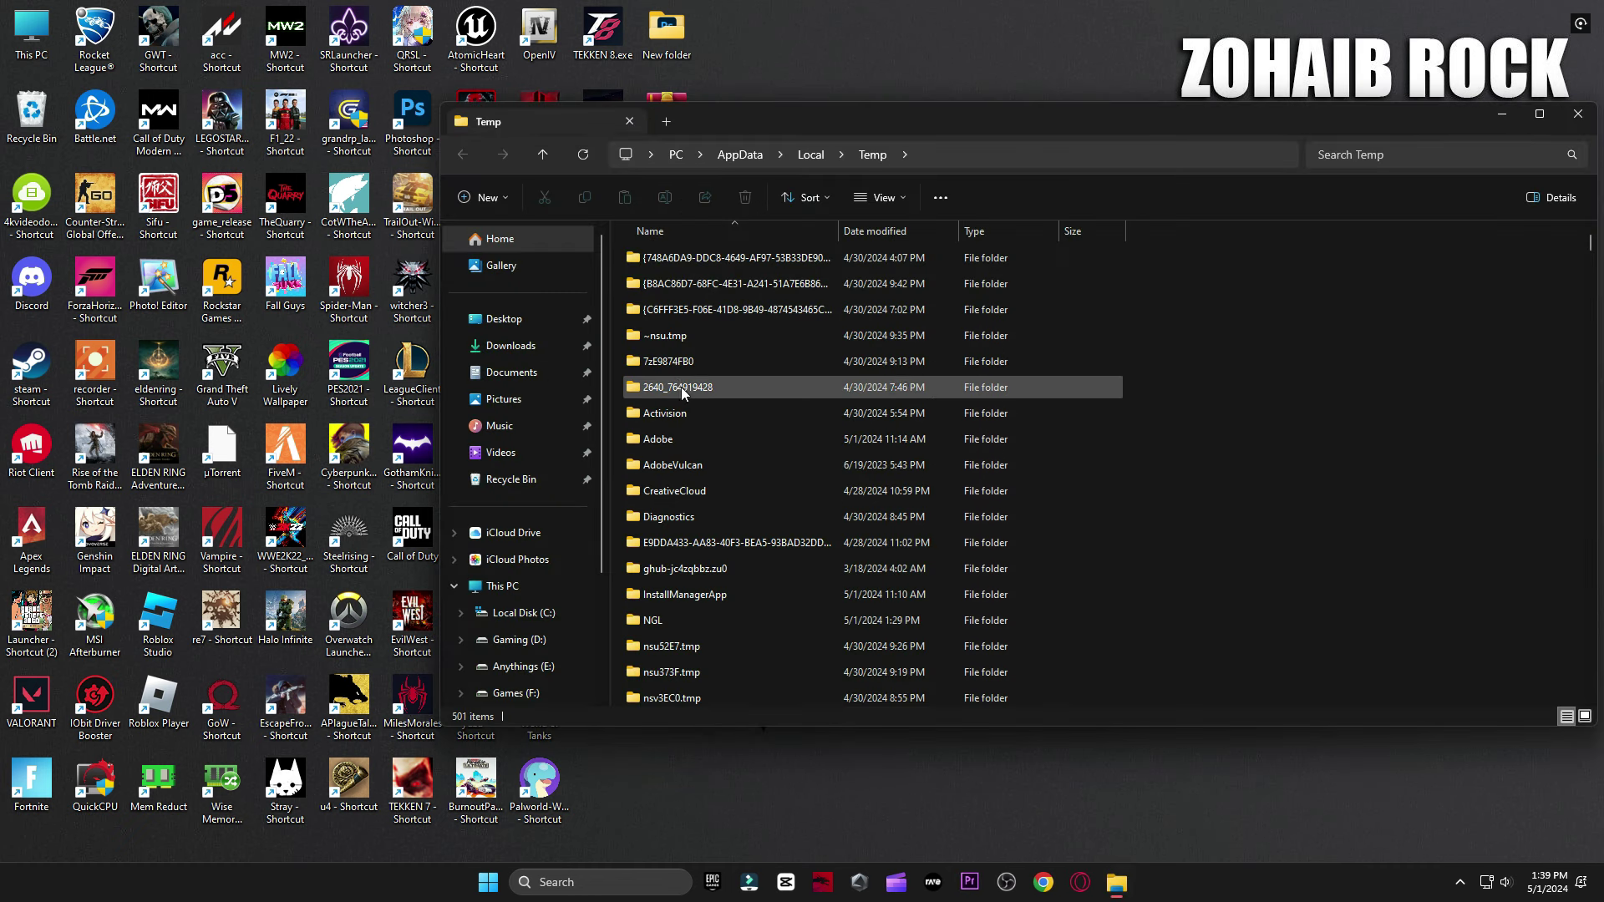
Delete all files and folders in the Temp folder, skipping every item that is in use.
key(ctrl+a)
key(Delete)
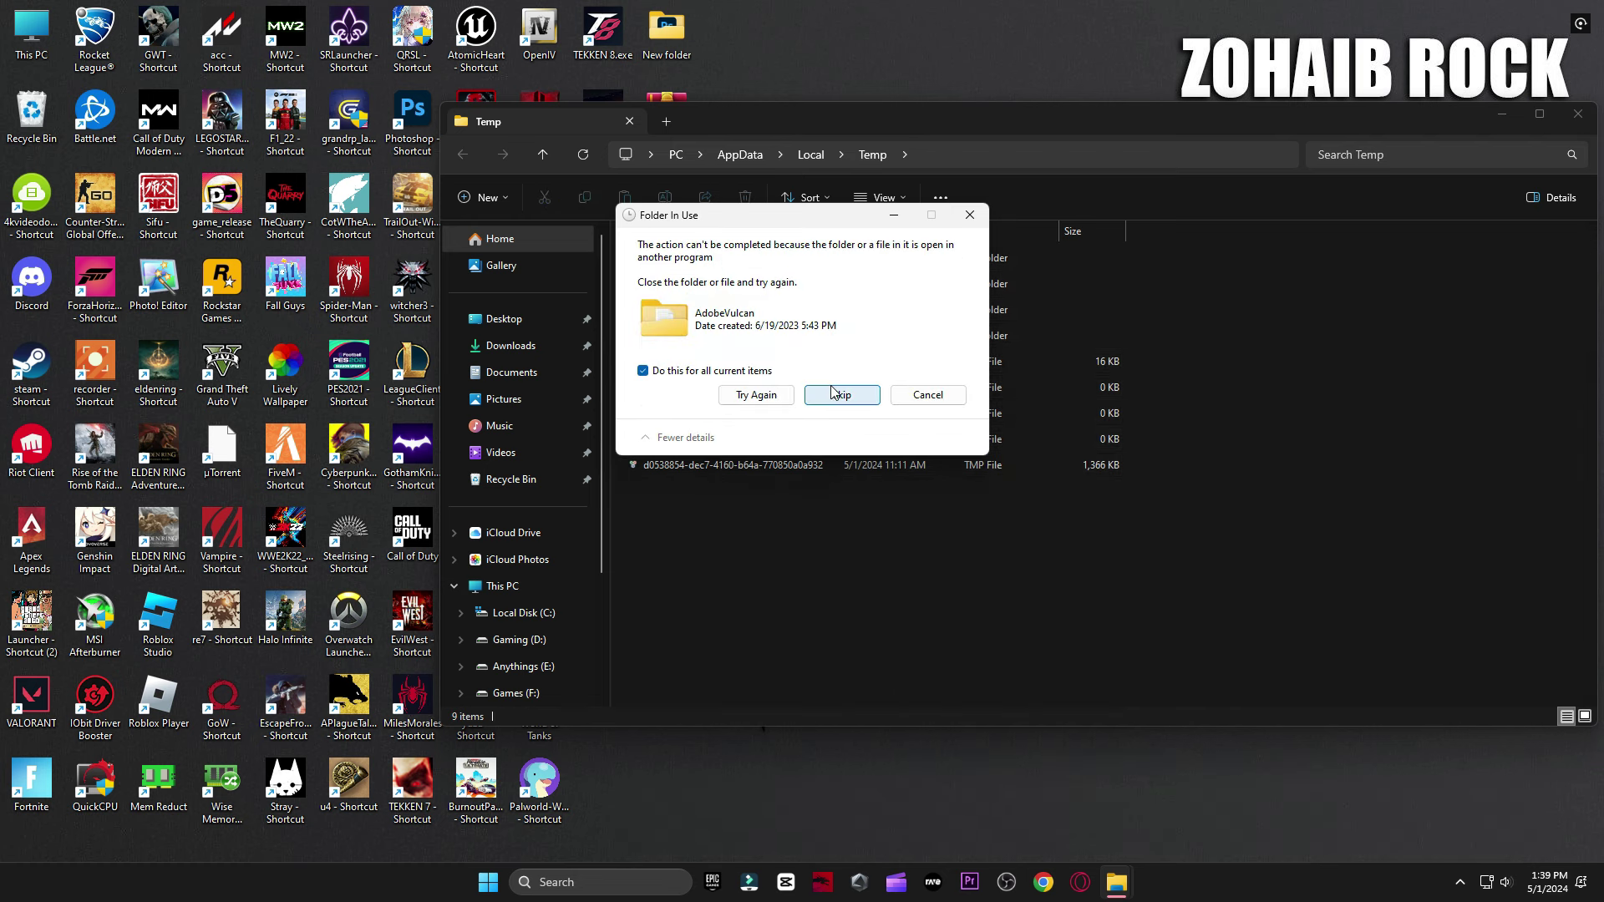
click(833, 392)
click(842, 357)
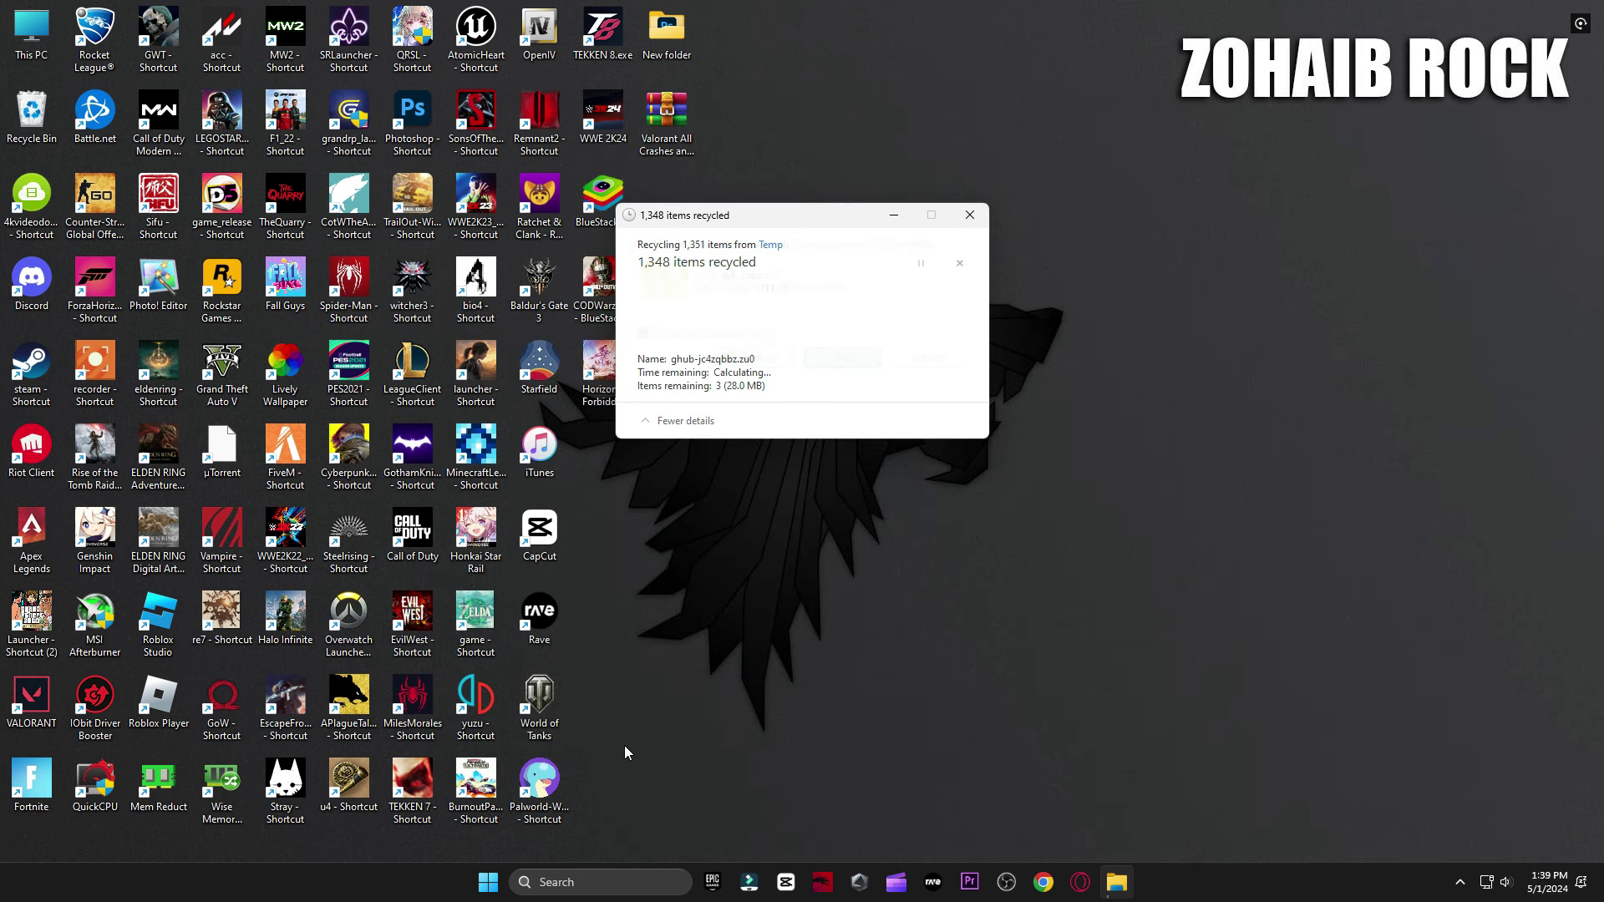
Search Windows for "run", open the folder "prefetch" from the Run dialog and grant access to it.
click(591, 892)
text(run)
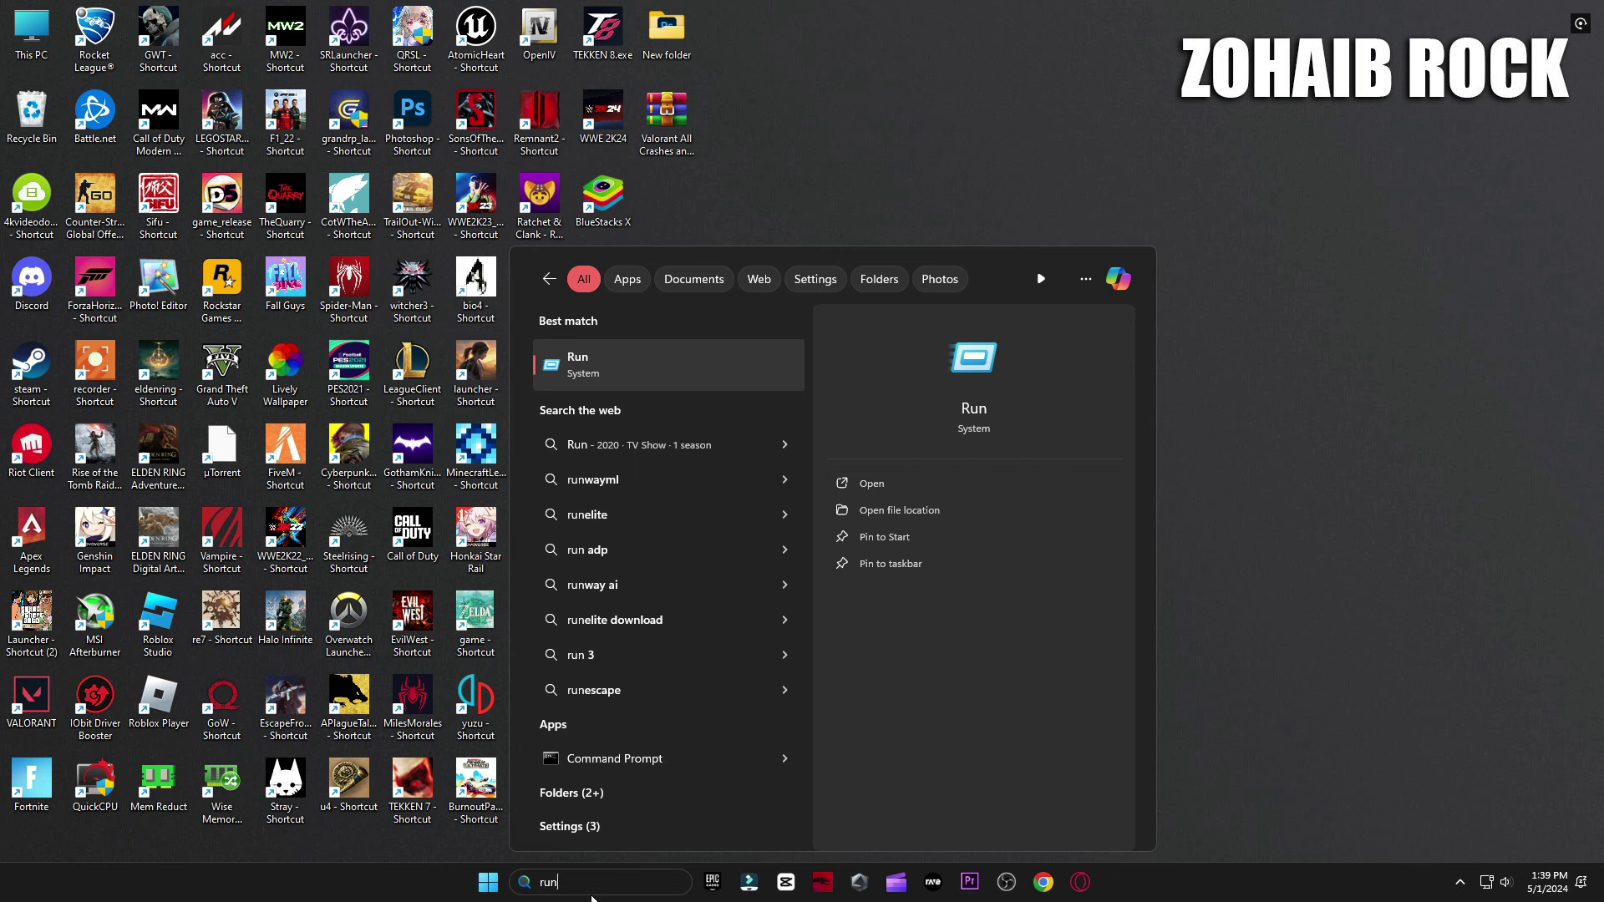
click(660, 355)
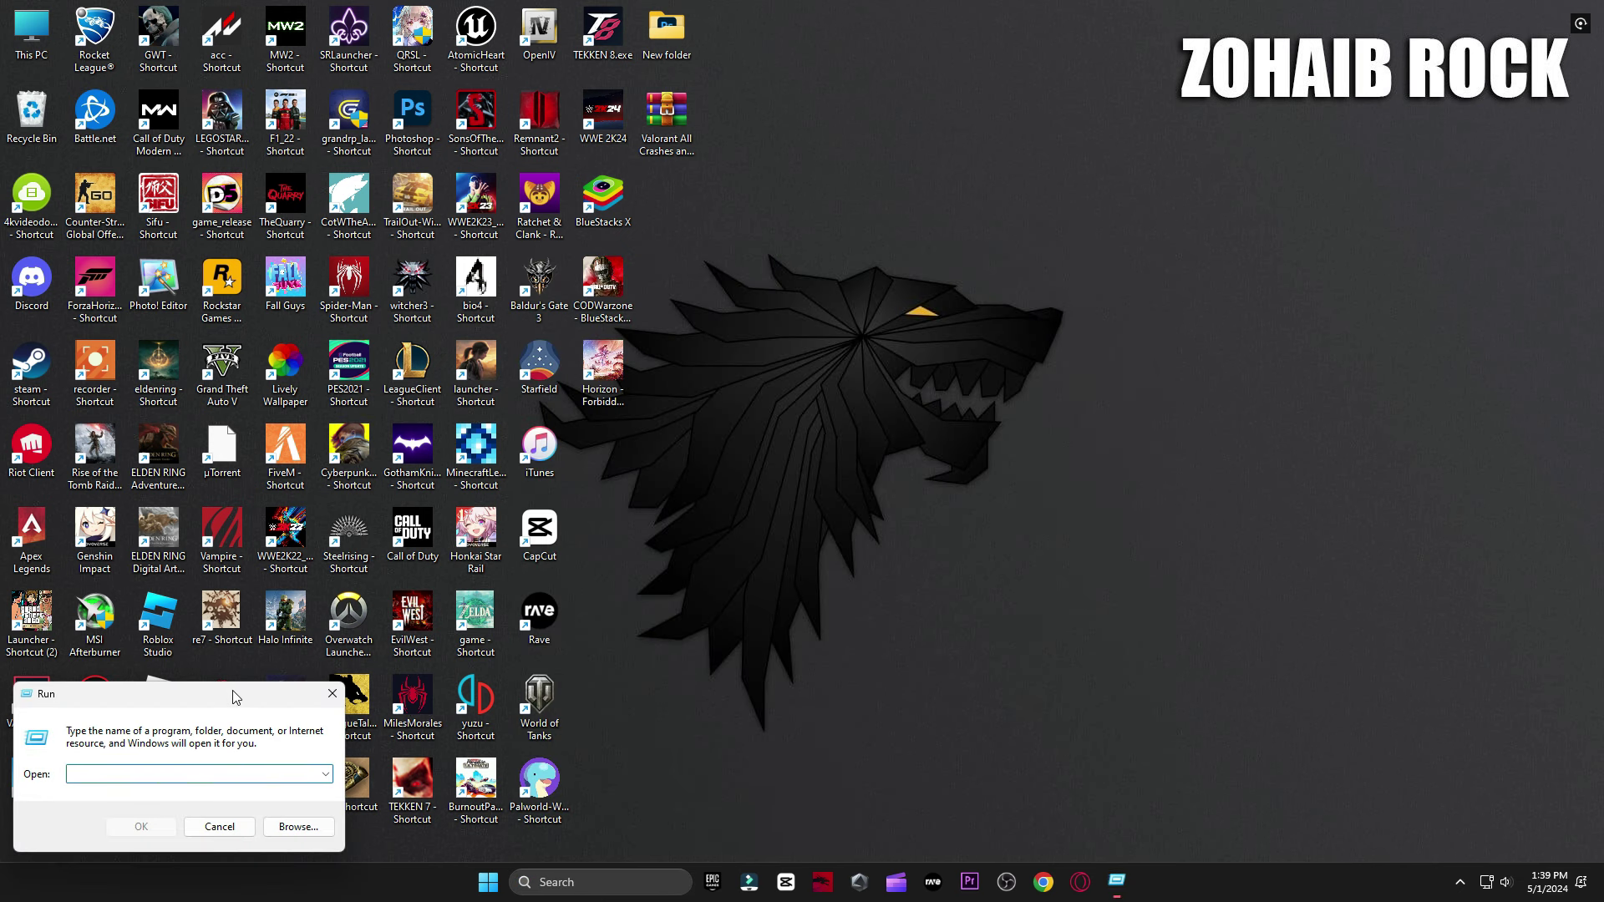
drag(231, 695, 1006, 280)
text(prefetch)
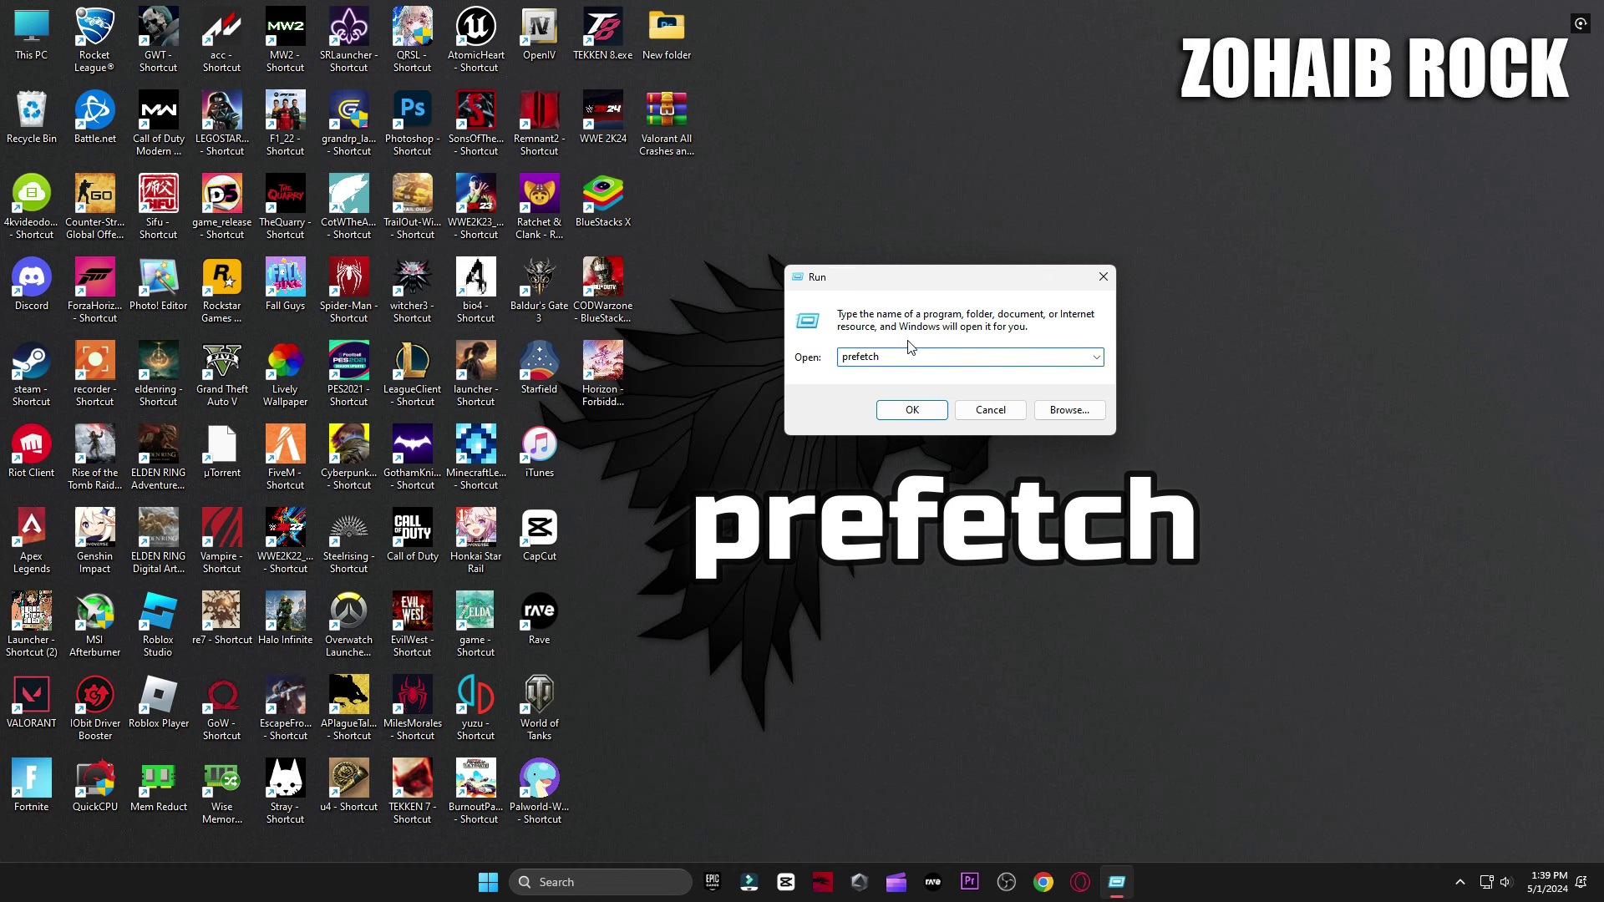
click(907, 409)
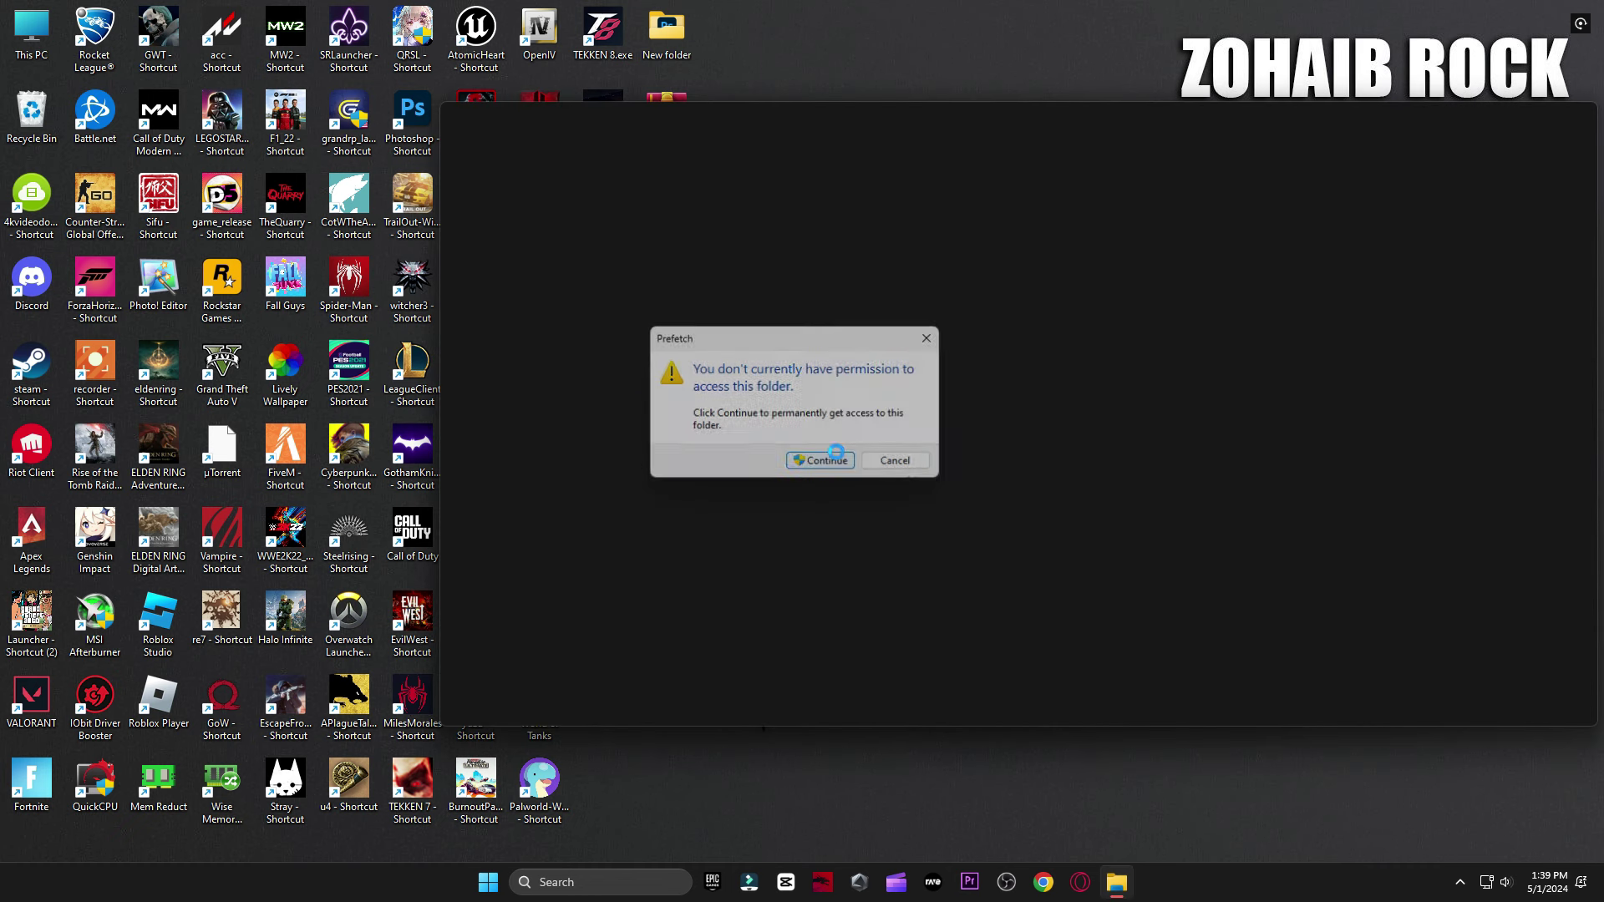
click(828, 458)
Delete all files in the Prefetch folder, skip any that cannot be removed, and close the folder window.
key(ctrl+a)
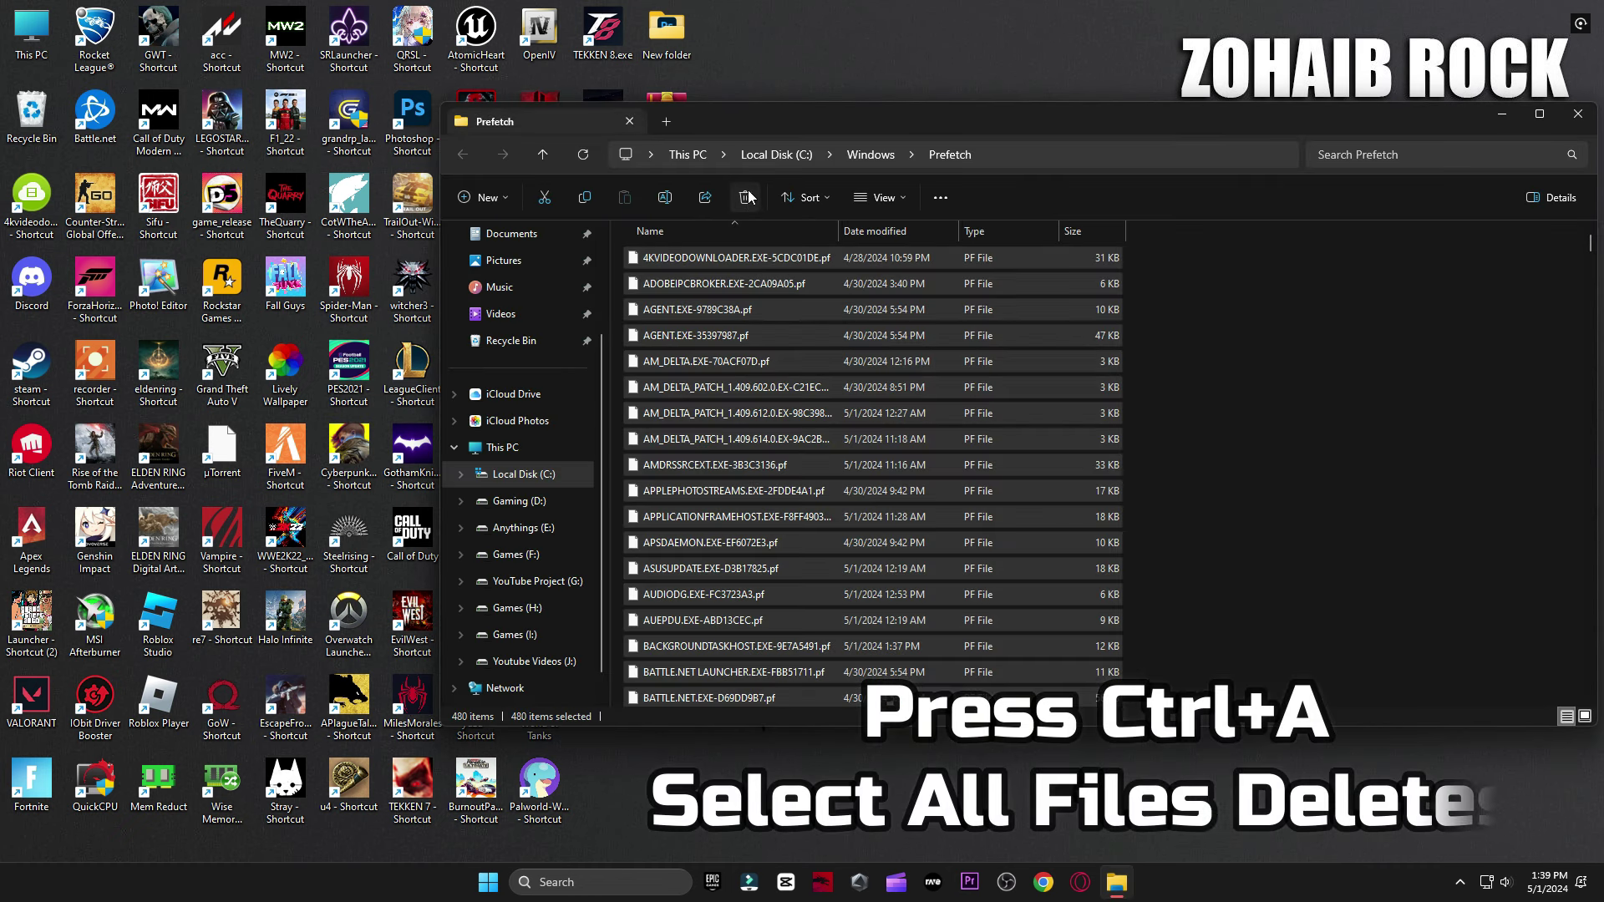
key(Delete)
click(836, 400)
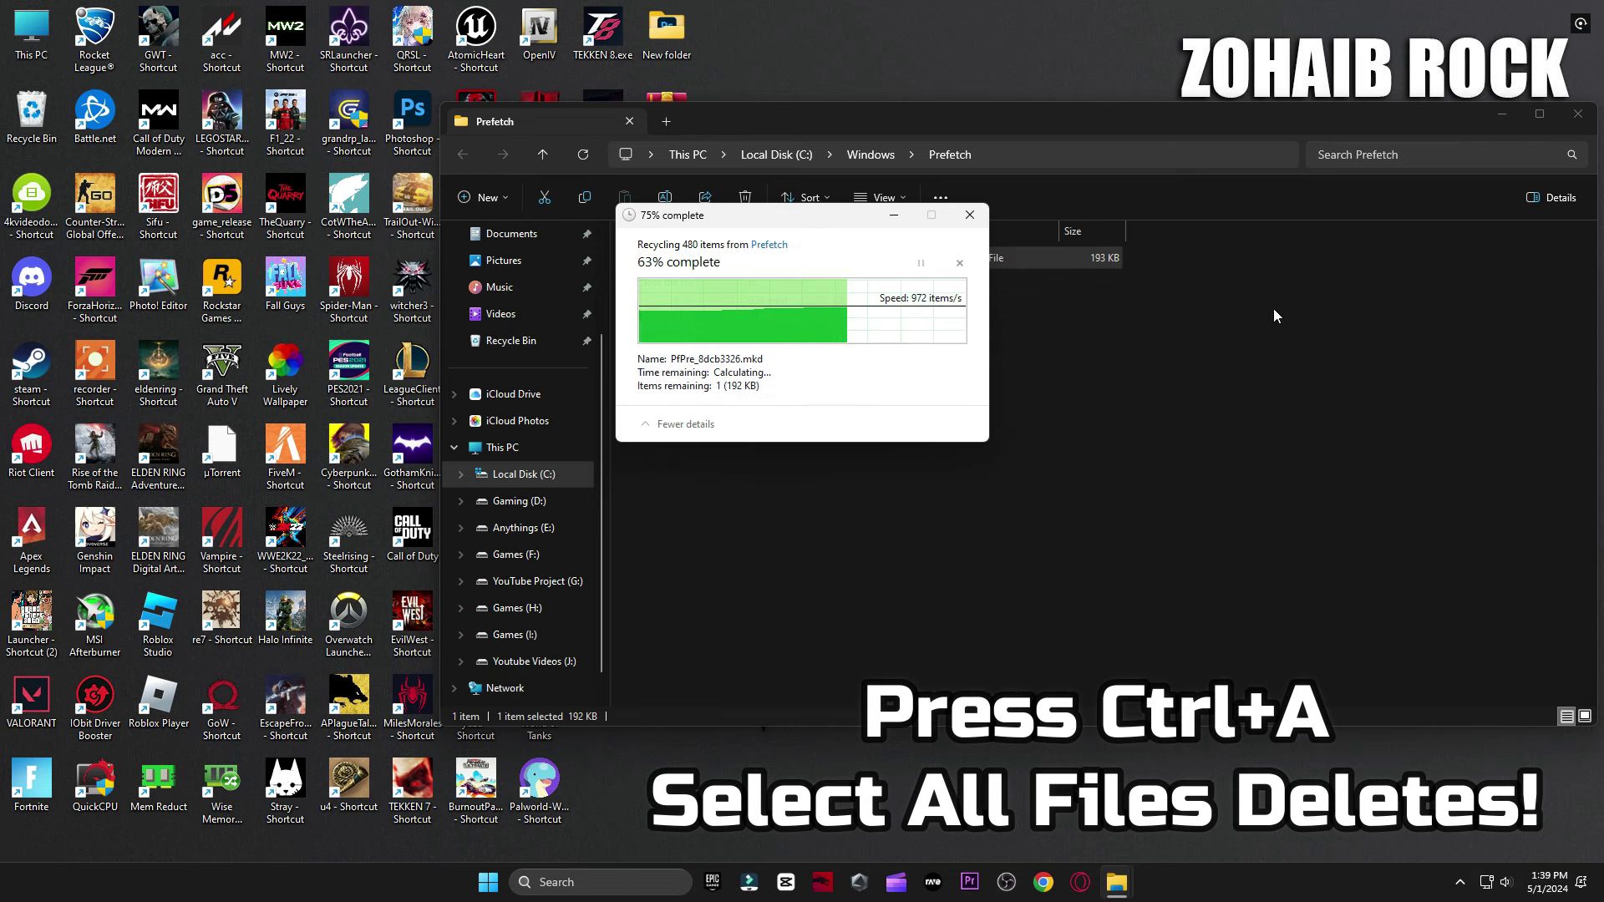
click(1578, 113)
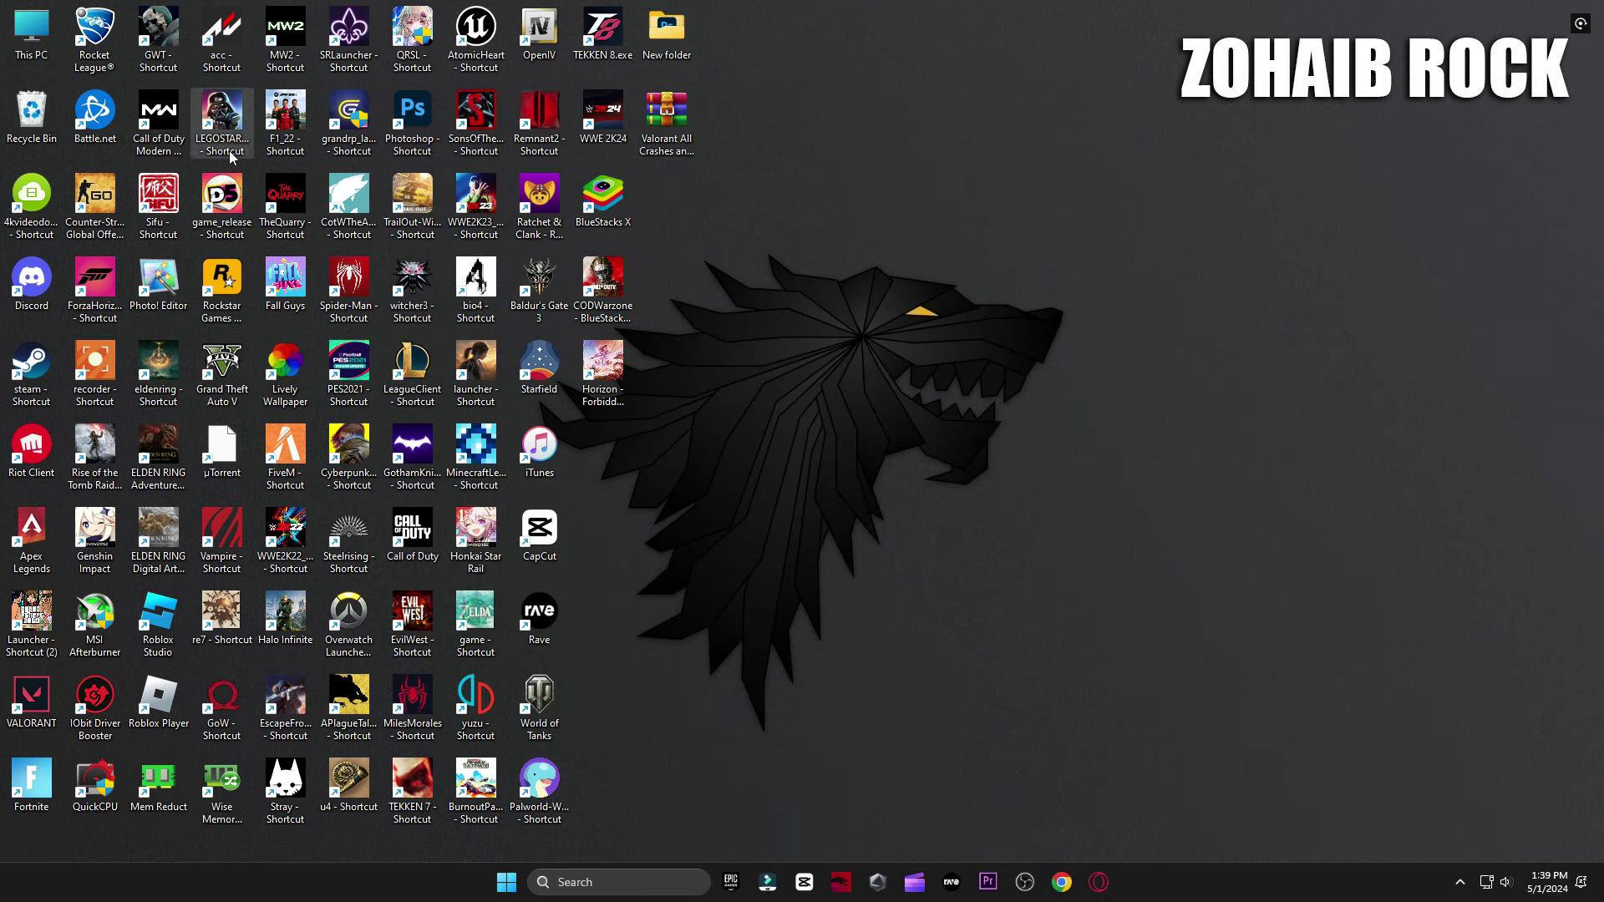
Empty the Recycle Bin, permanently deleting all of its items.
right_click(31, 117)
click(98, 193)
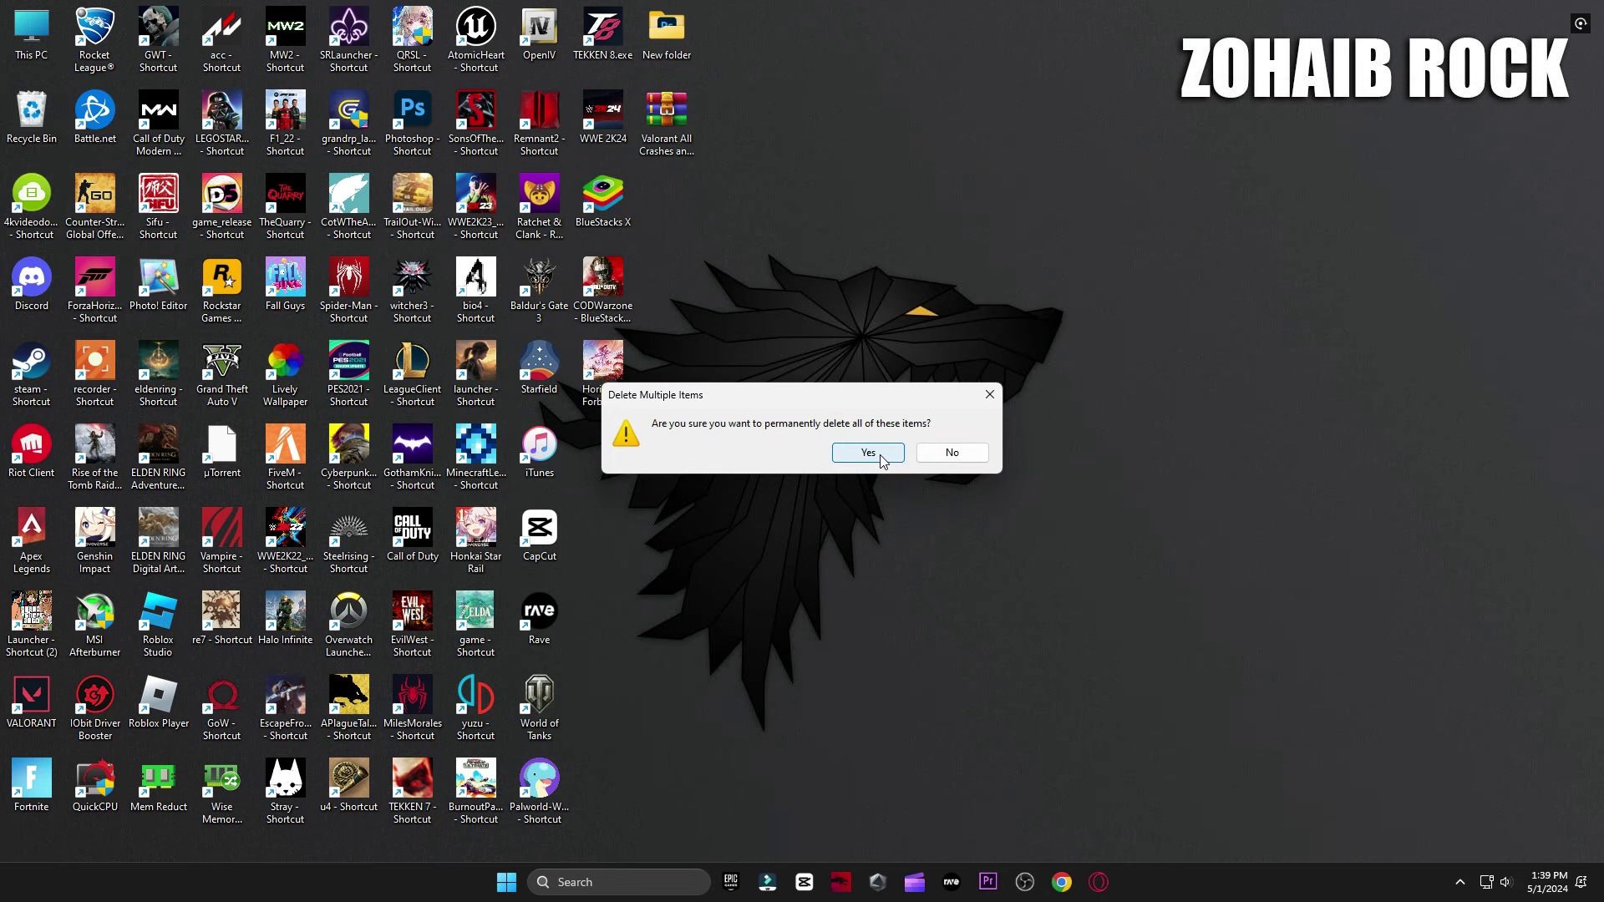
click(869, 453)
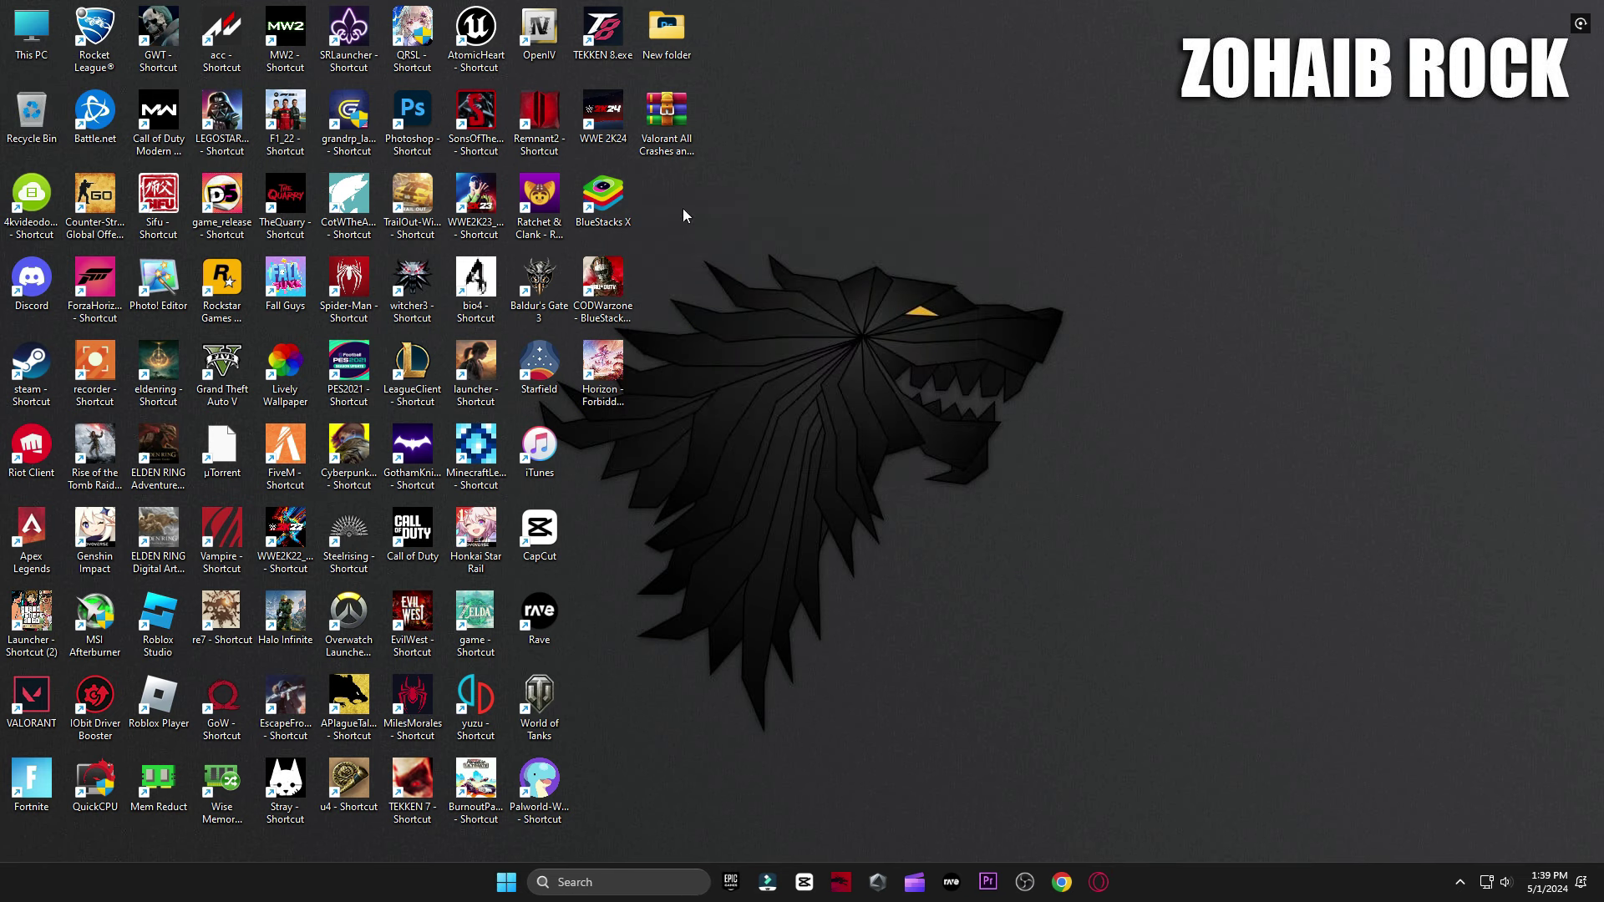
Move the Valorant All Crashes and Errors Fixed Pack archive to a free desktop area and extract it there with WinRAR.
drag(1312, 288, 1312, 205)
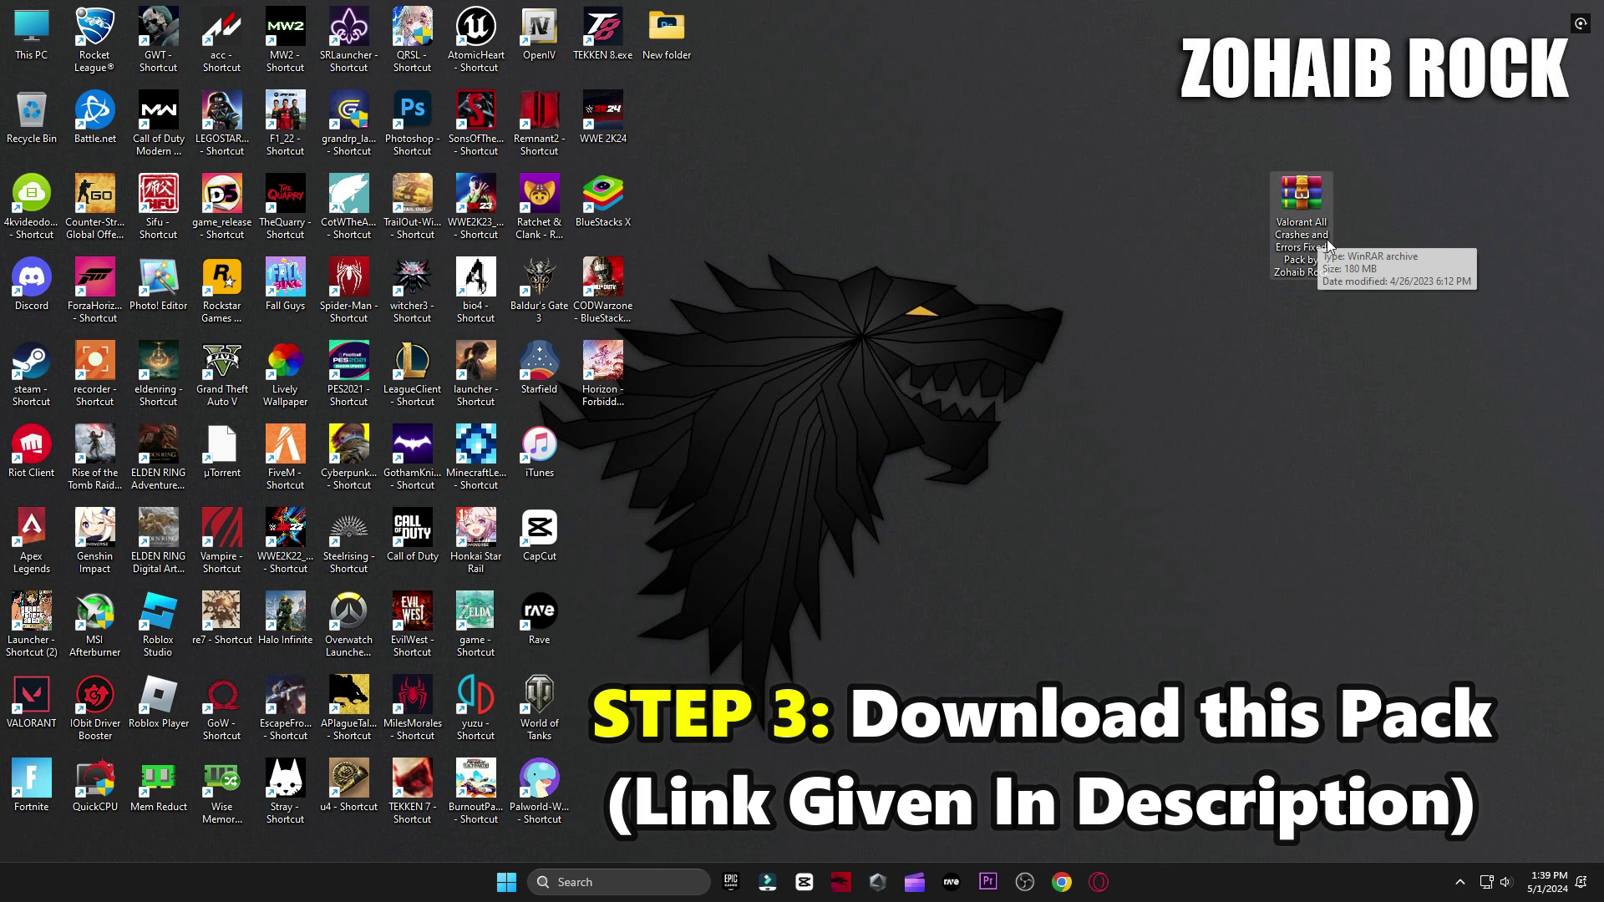
right_click(1308, 264)
mouse_move(1354, 526)
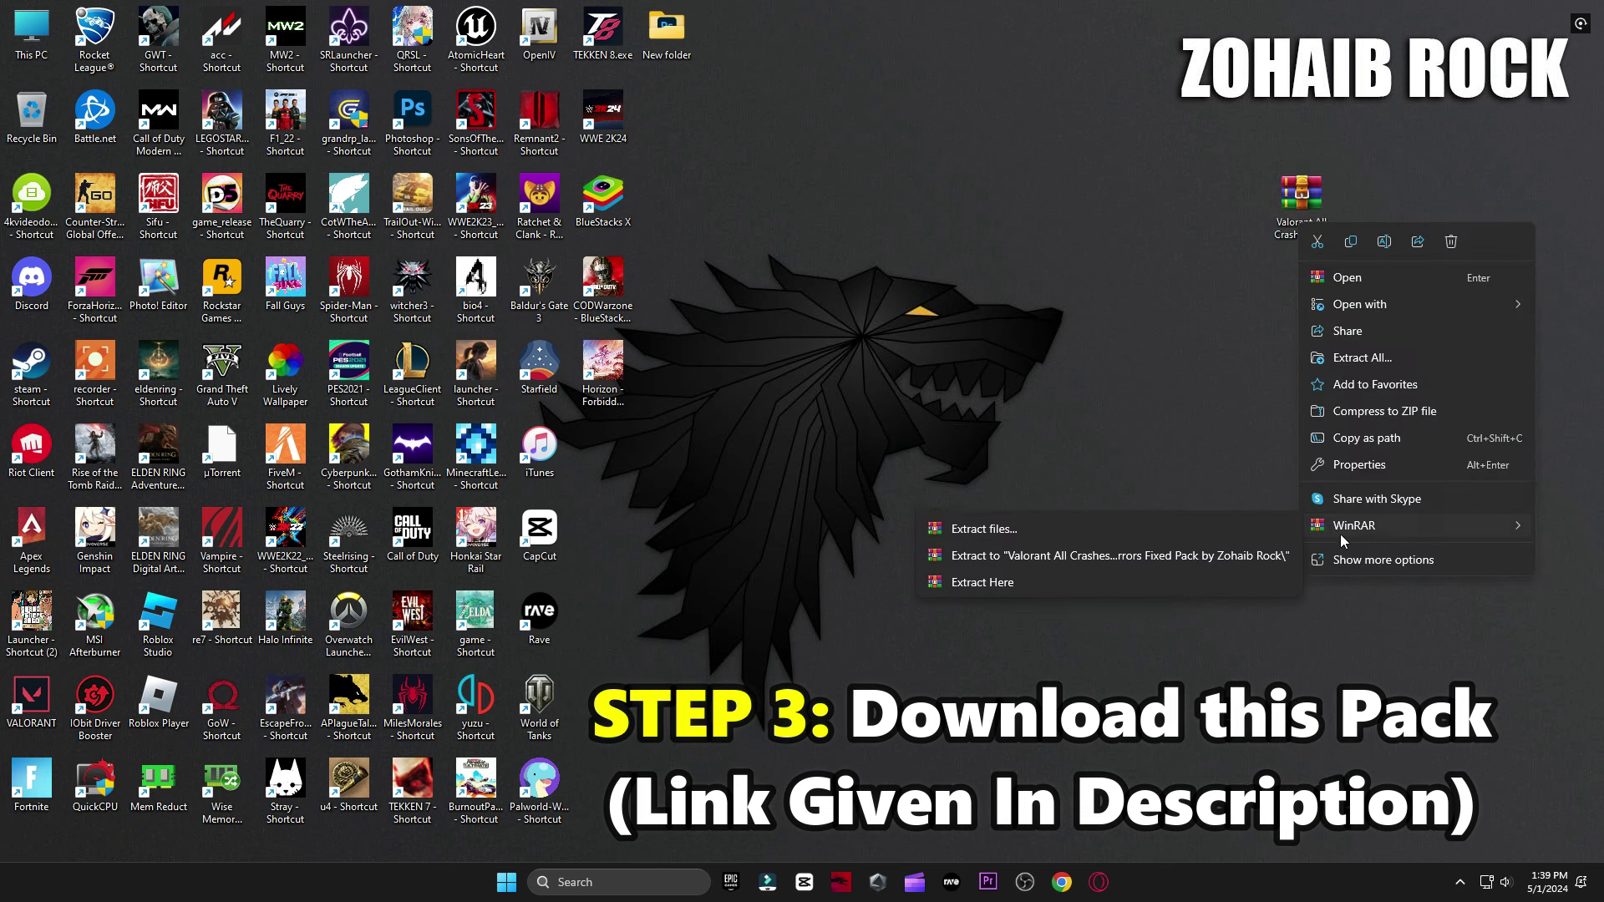
click(1078, 582)
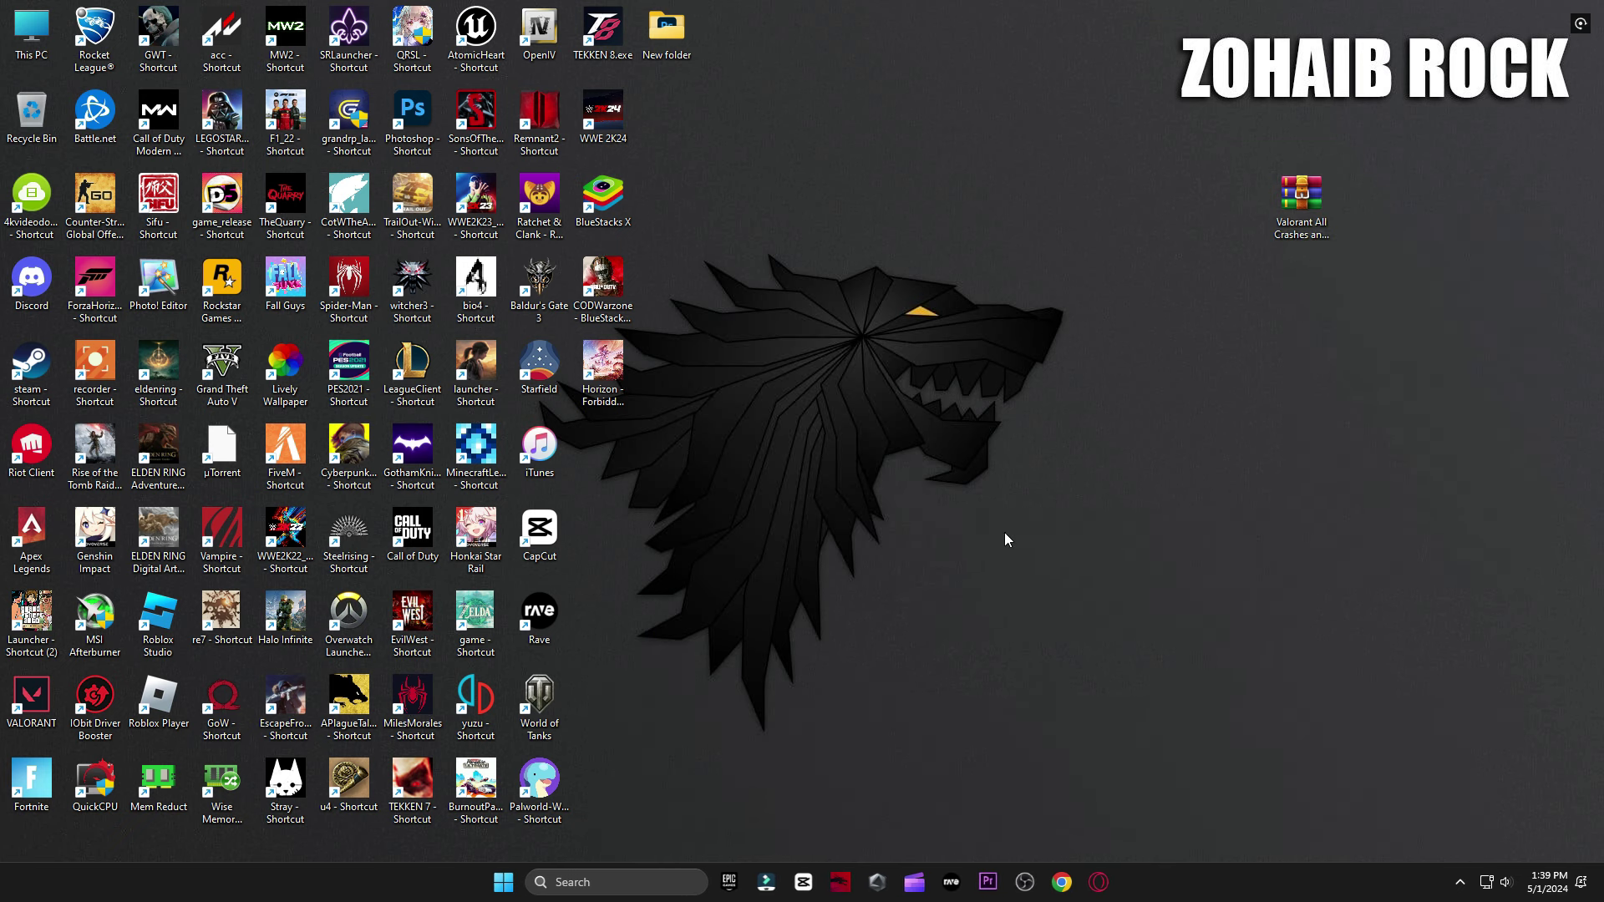
Open the extracted pack's 1- GPU DRIVERS FULL UPDATE folder and launch its Device Manager shortcut.
click(1237, 230)
key(F2)
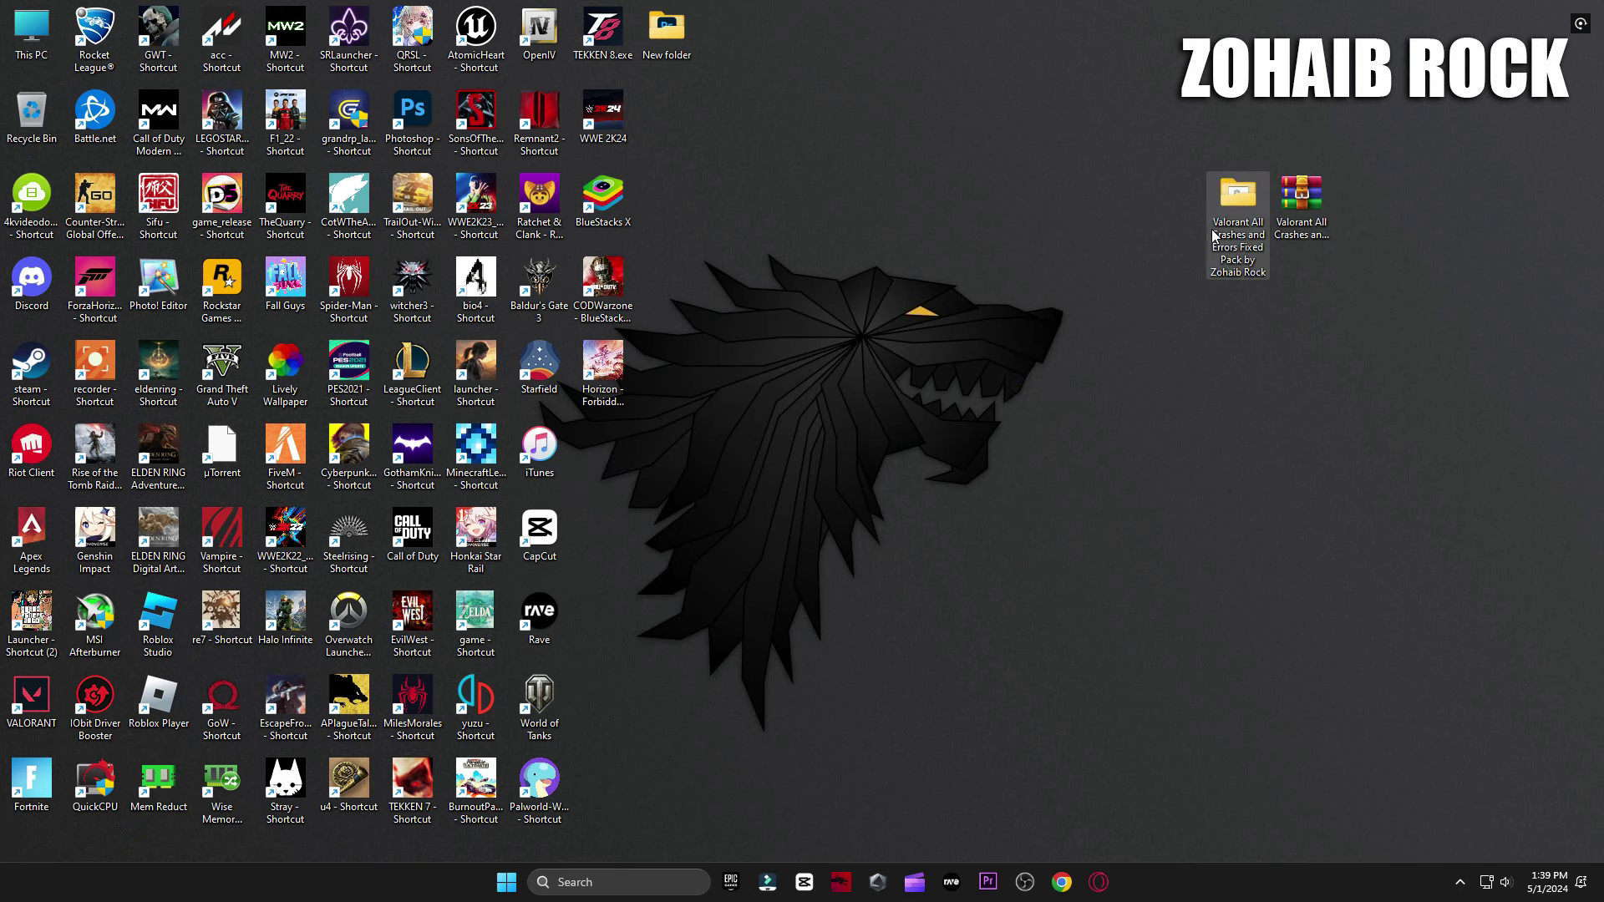
key(Return)
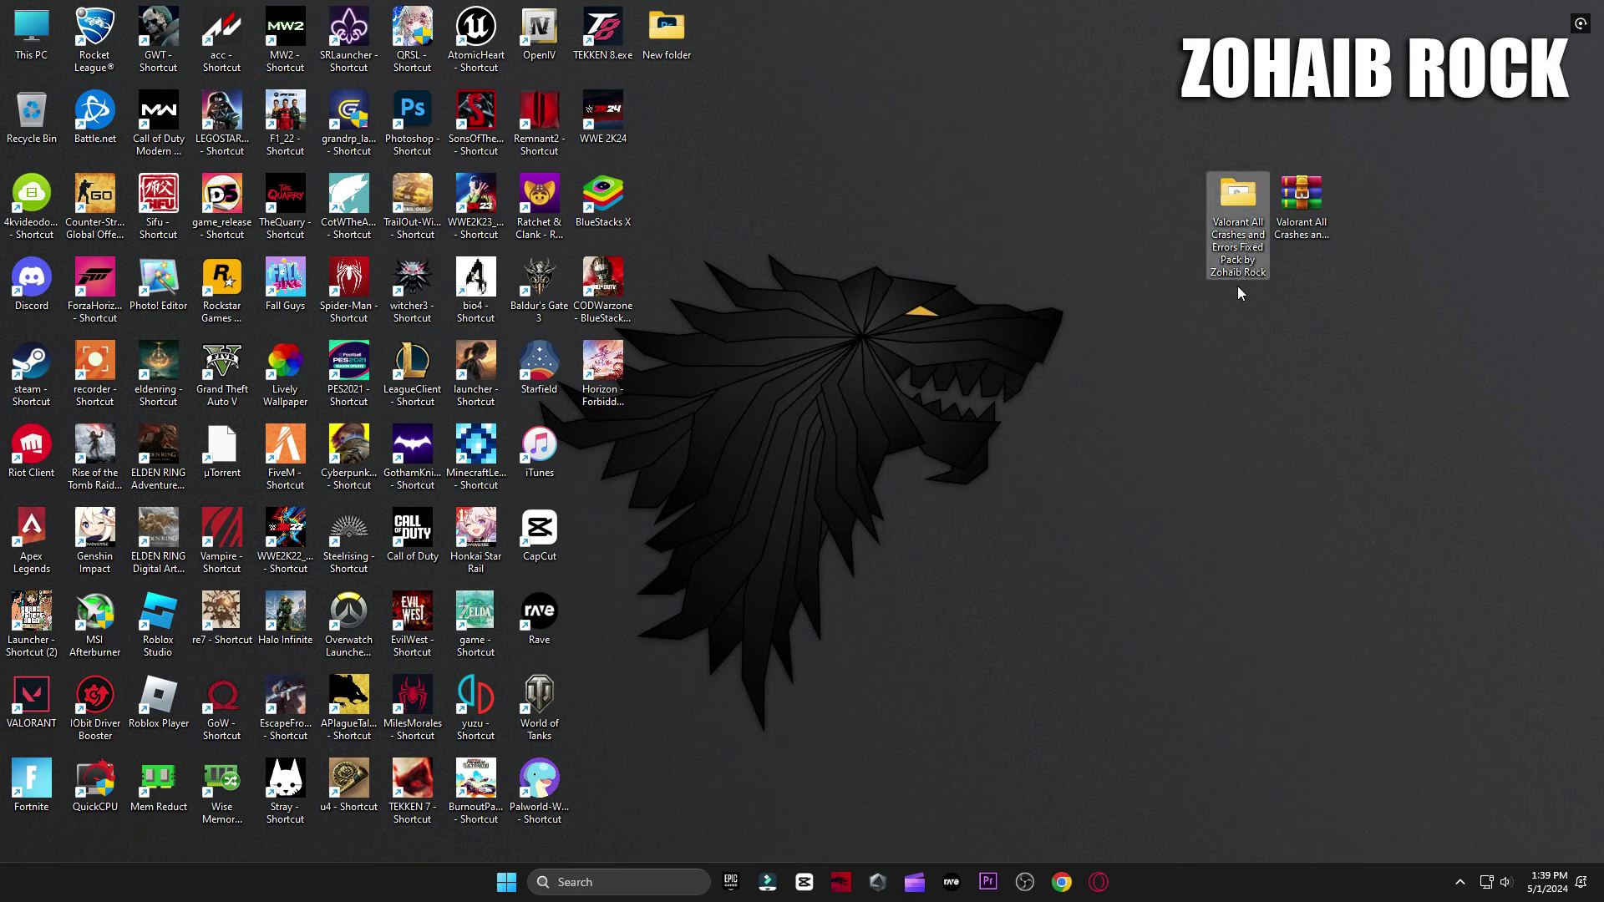
double_click(1222, 222)
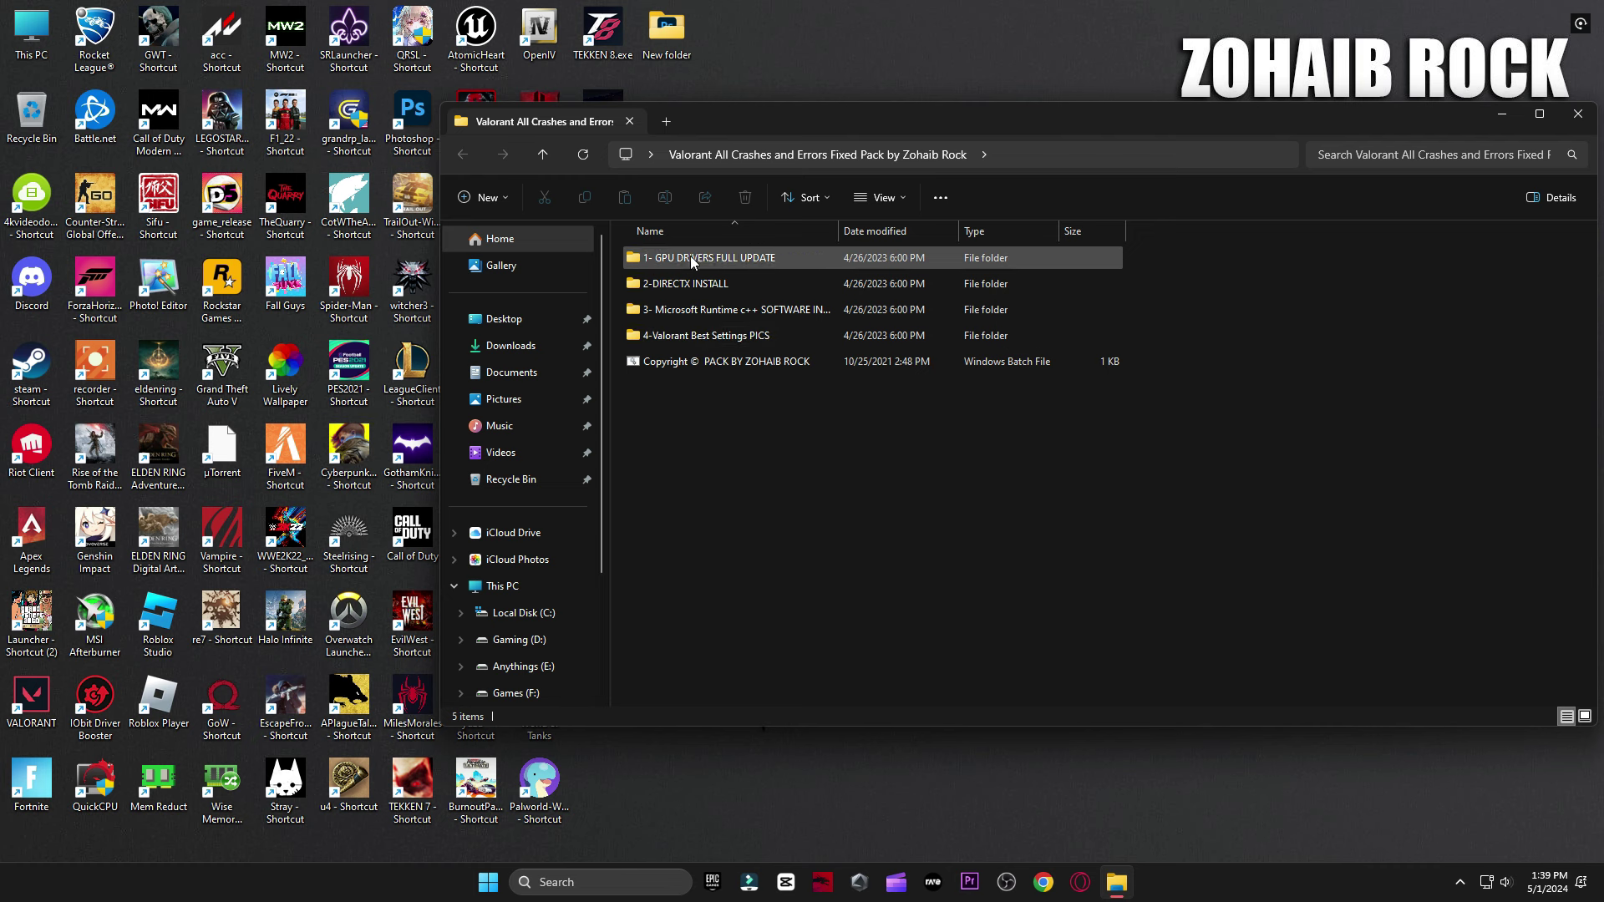
click(730, 259)
double_click(729, 259)
double_click(720, 258)
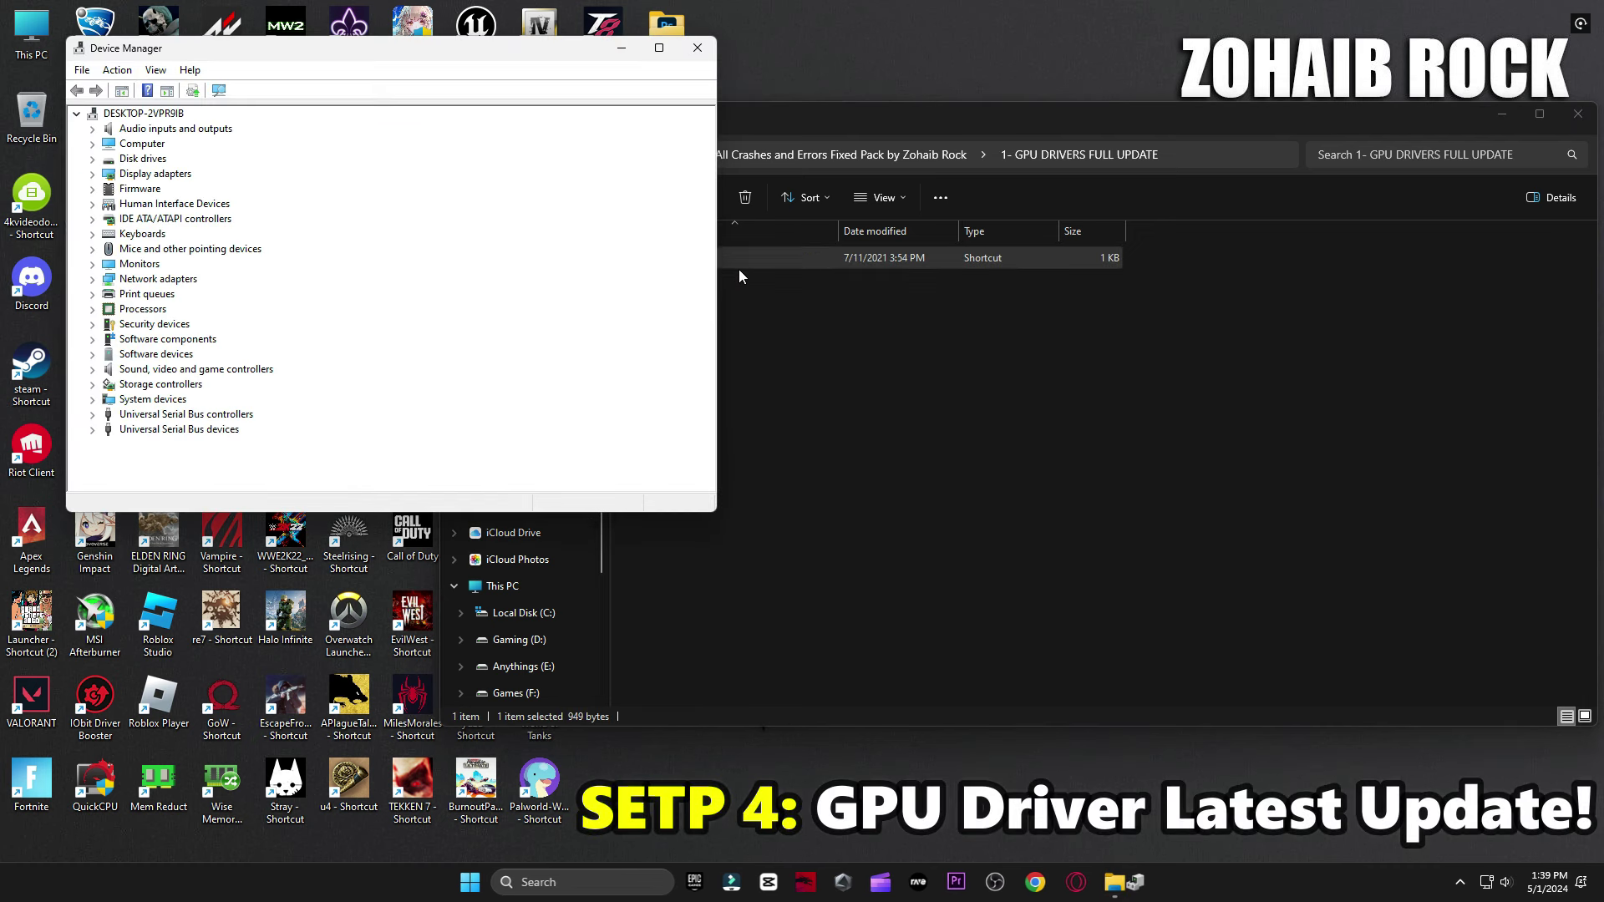
Search automatically for an updated driver for the NVIDIA GeForce RTX 3070 display adapter, then close Device Manager.
click(96, 175)
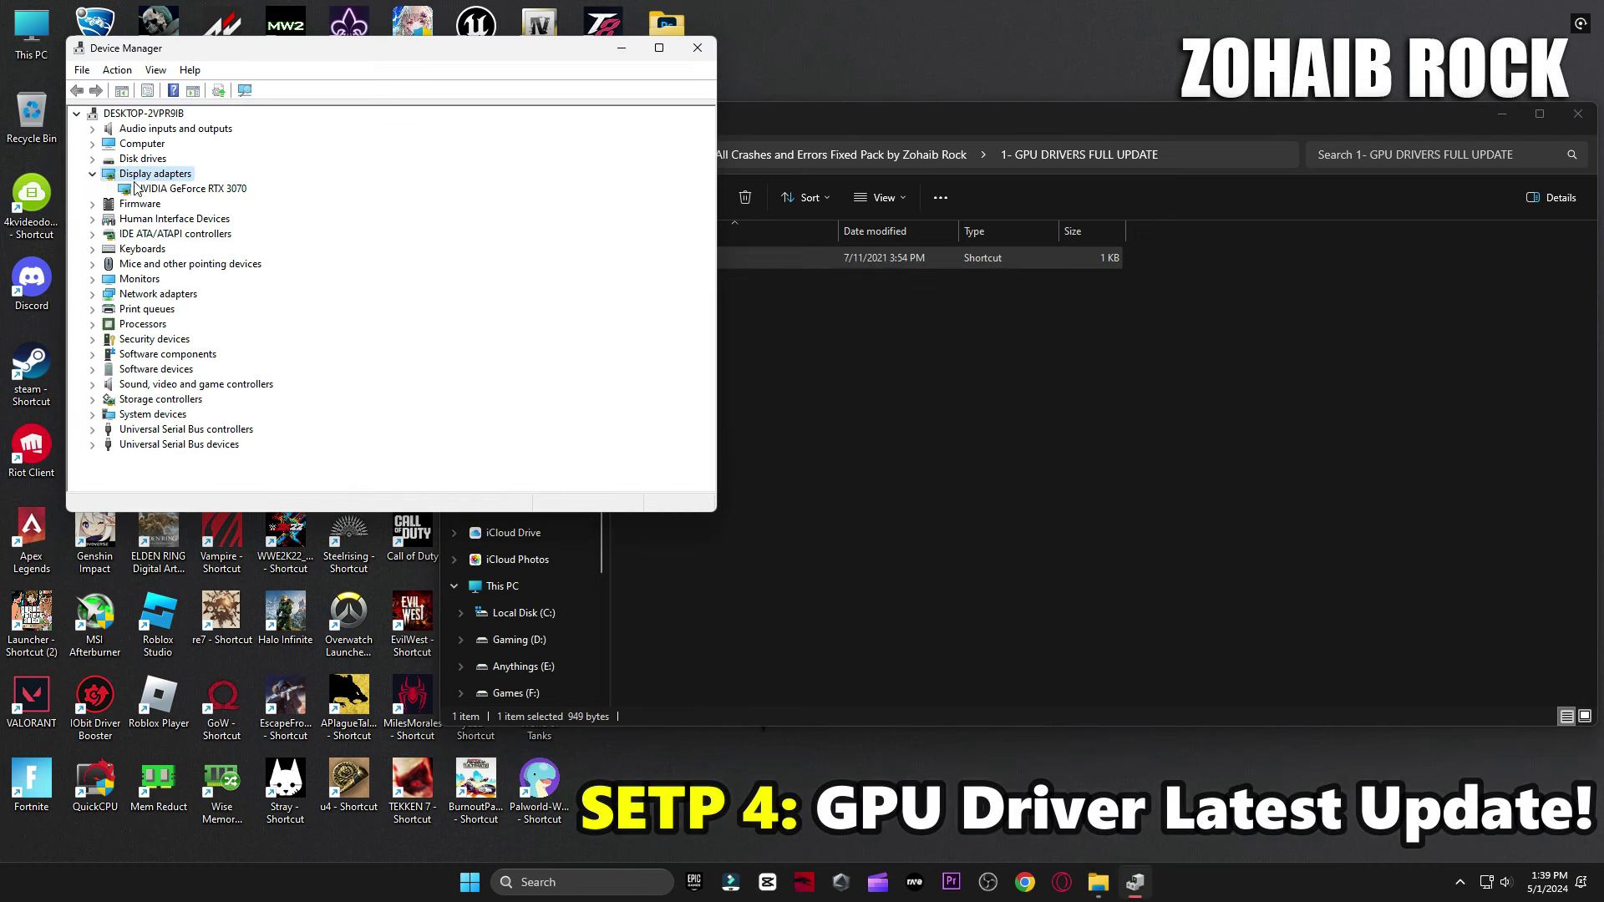
right_click(175, 191)
click(209, 202)
click(233, 230)
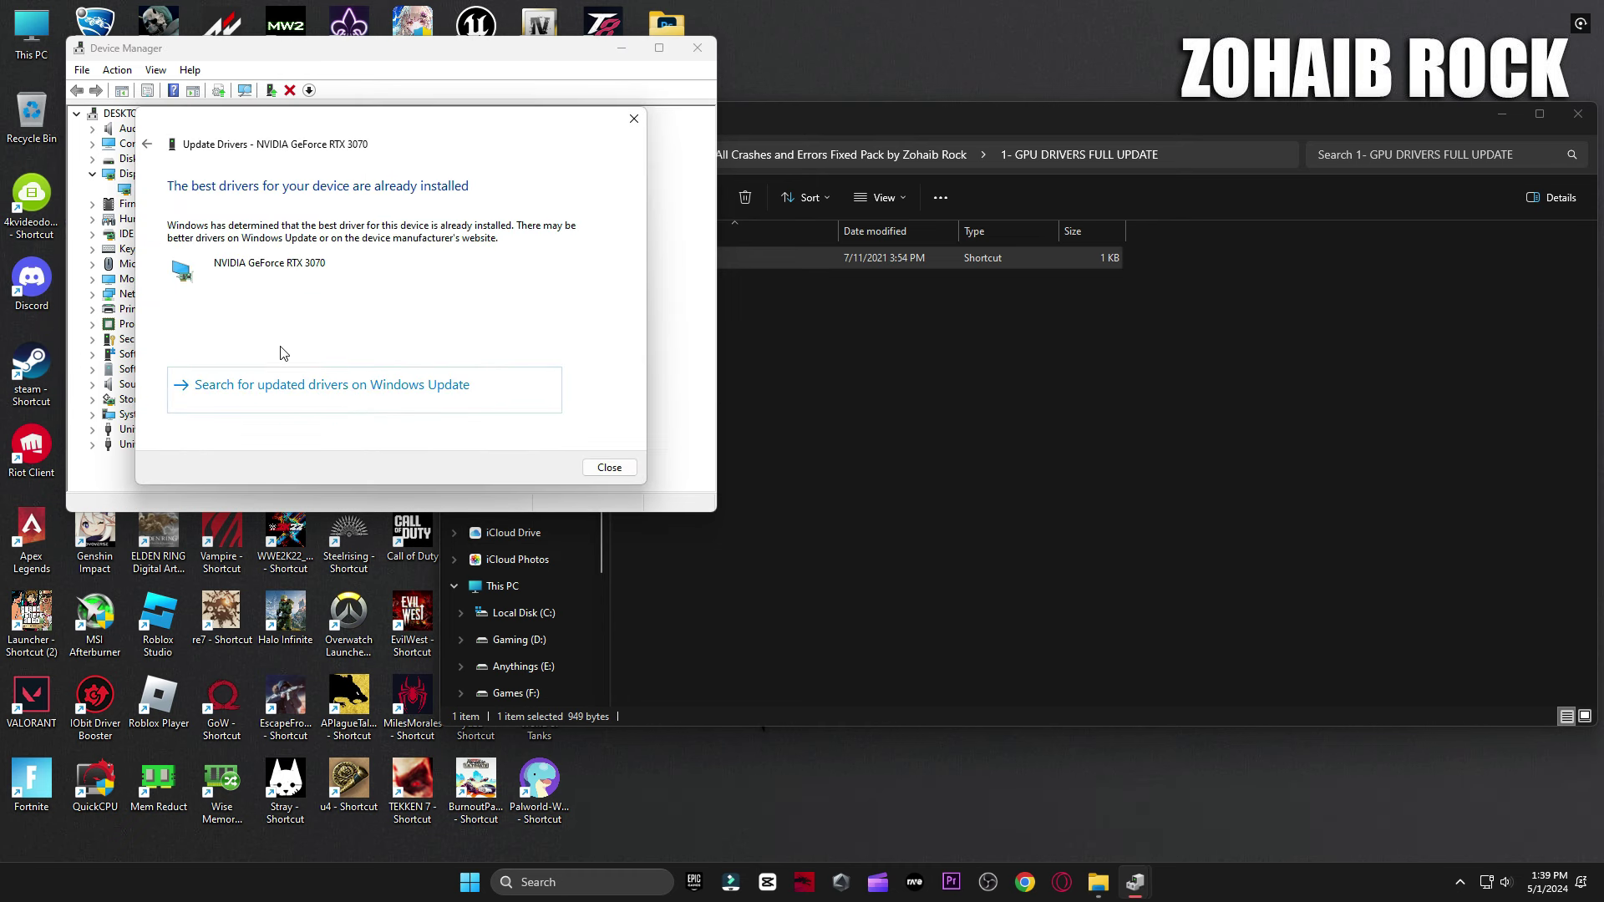
click(635, 119)
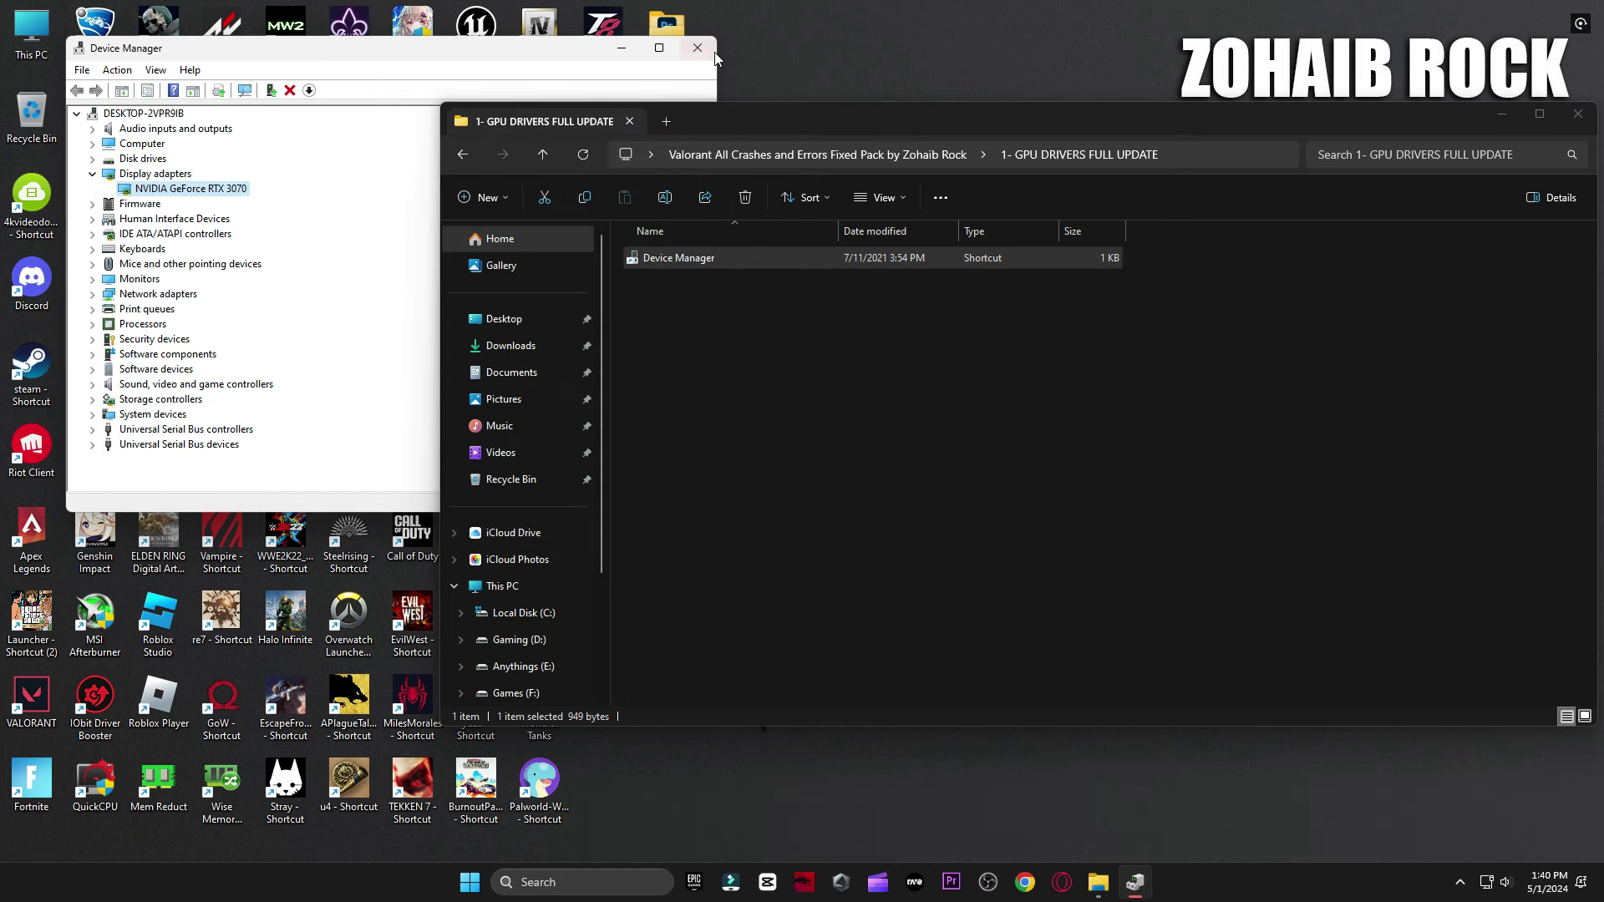
click(698, 48)
Return to the extracted pack's main folder and open the DirectX_12_Setup archive in 2-DIRECTX INSTALL.
click(836, 154)
double_click(698, 286)
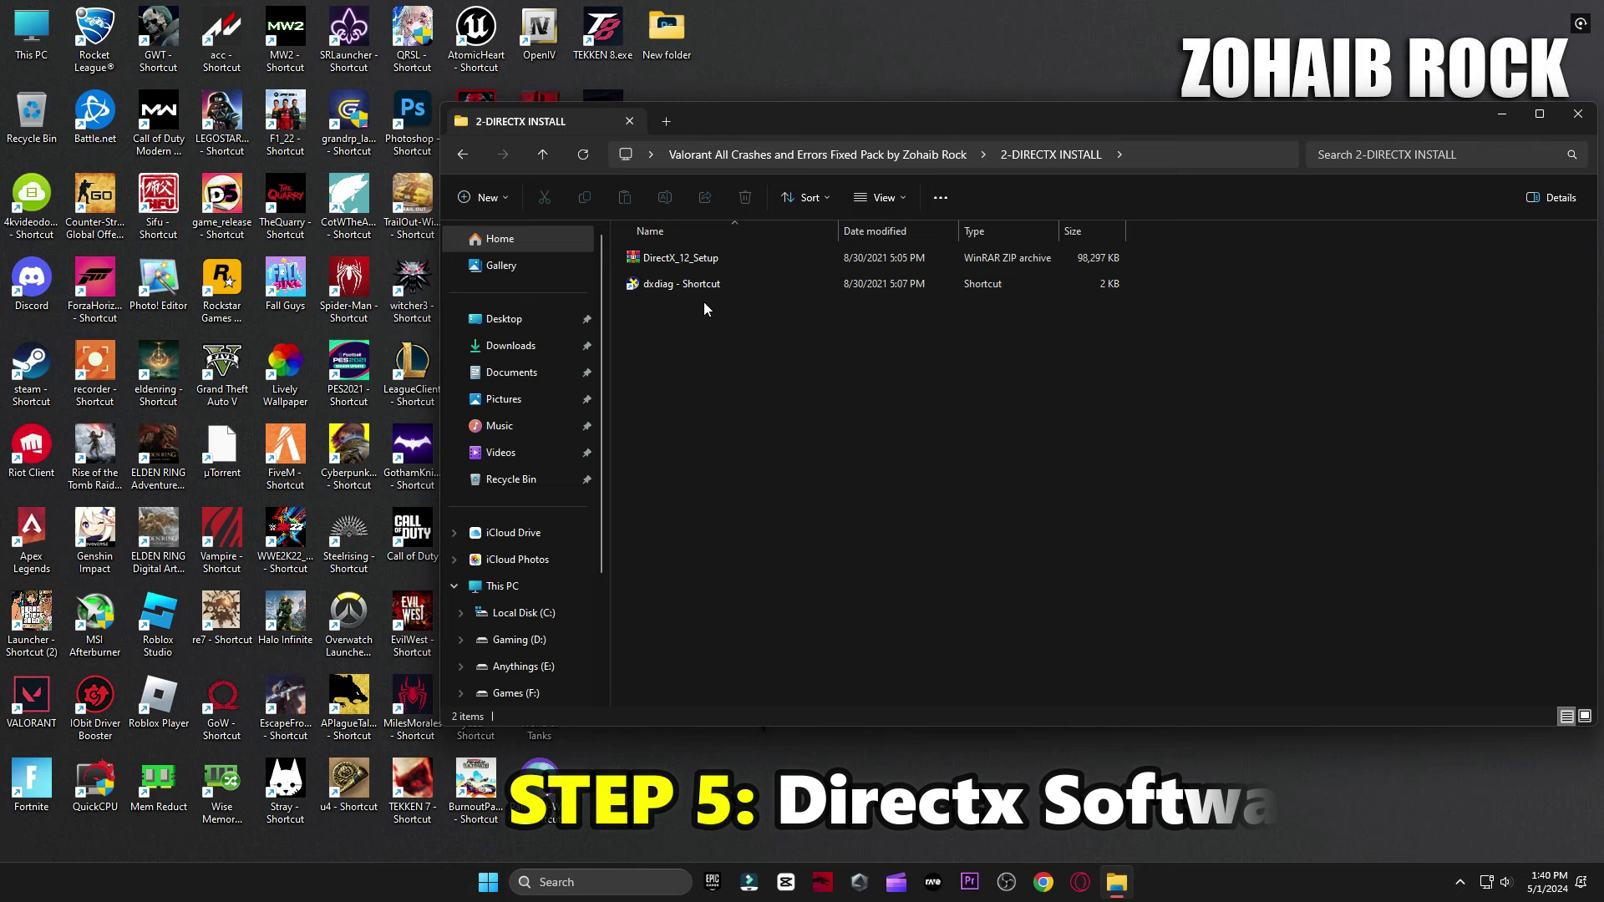
double_click(670, 251)
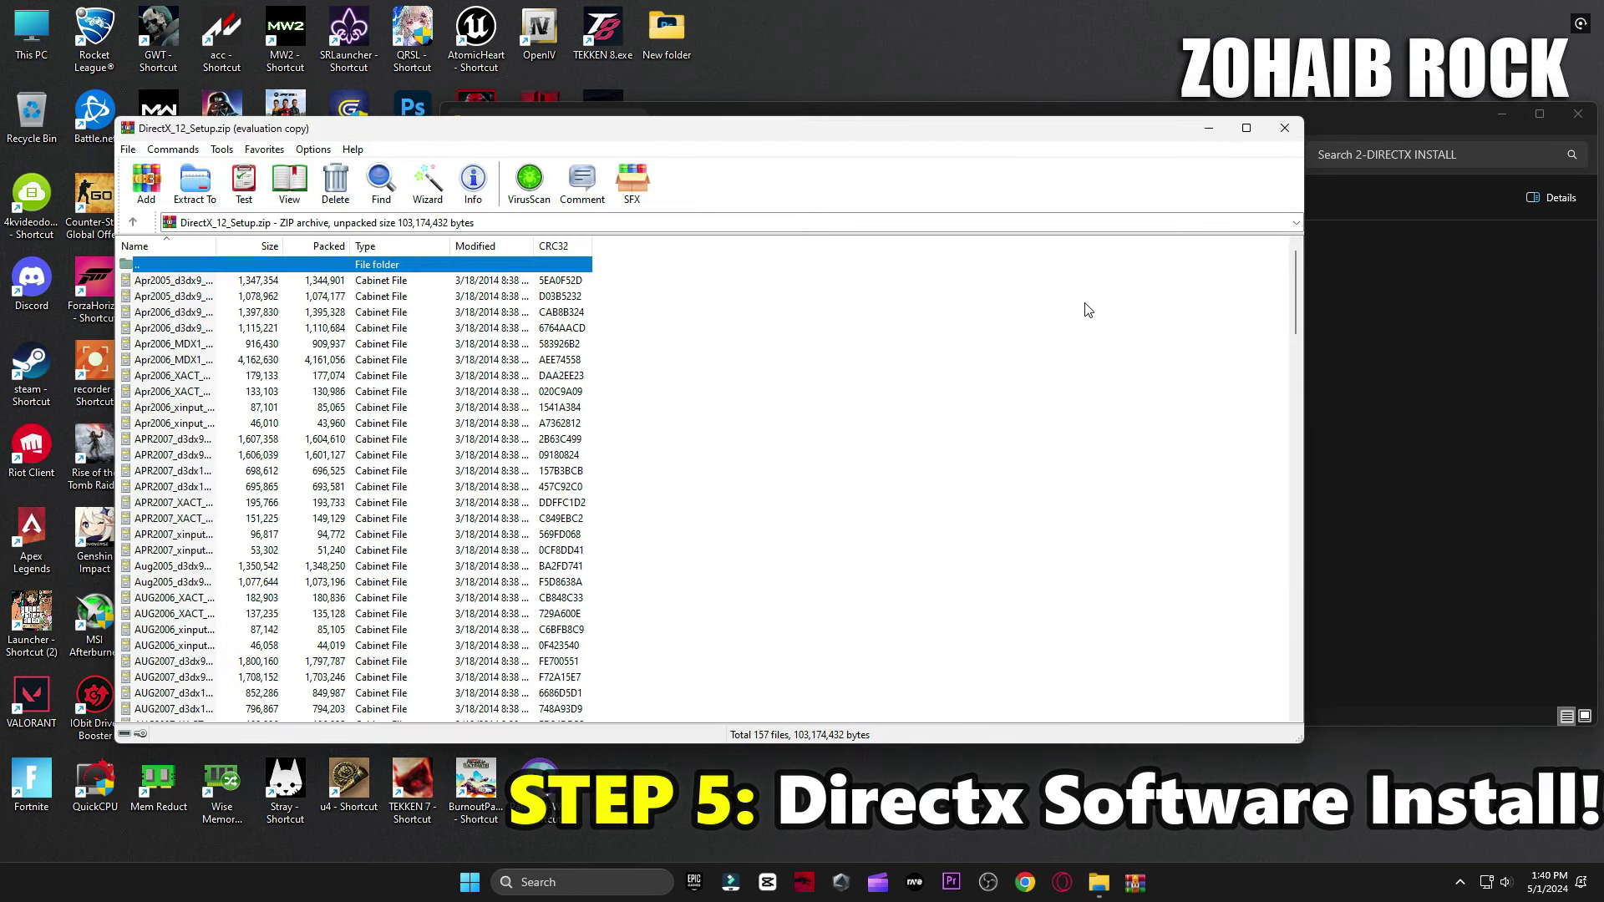
Launch DXSETUP.exe from the end of the DirectX_12_Setup archive, dismissing the WinRAR license reminder.
scroll(539, 569, down, 20)
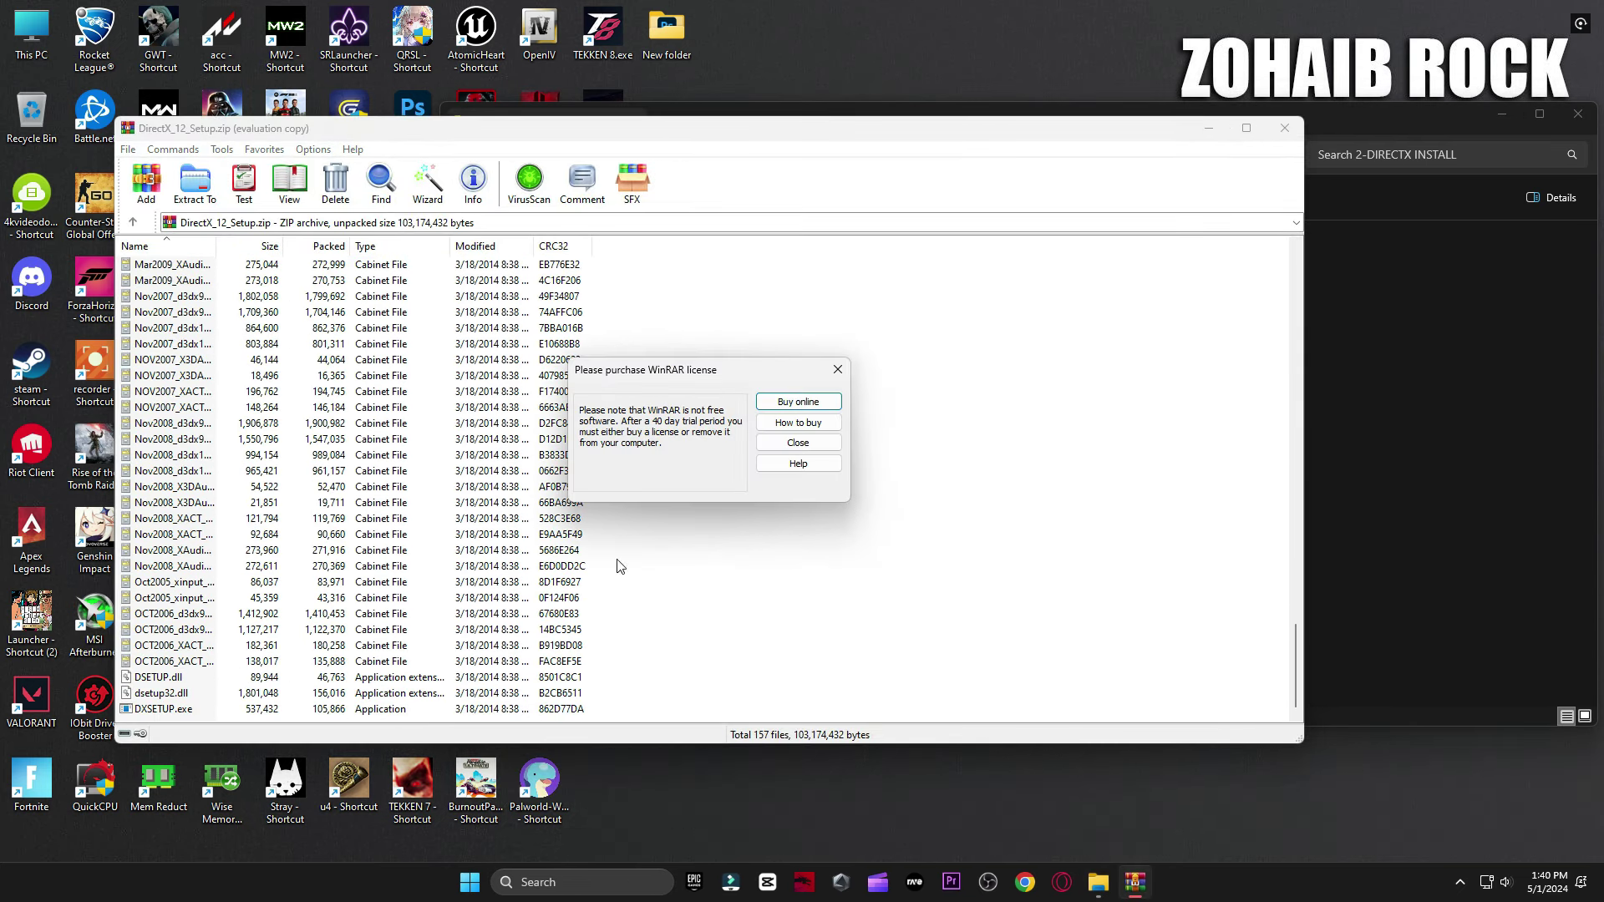
click(798, 443)
double_click(167, 710)
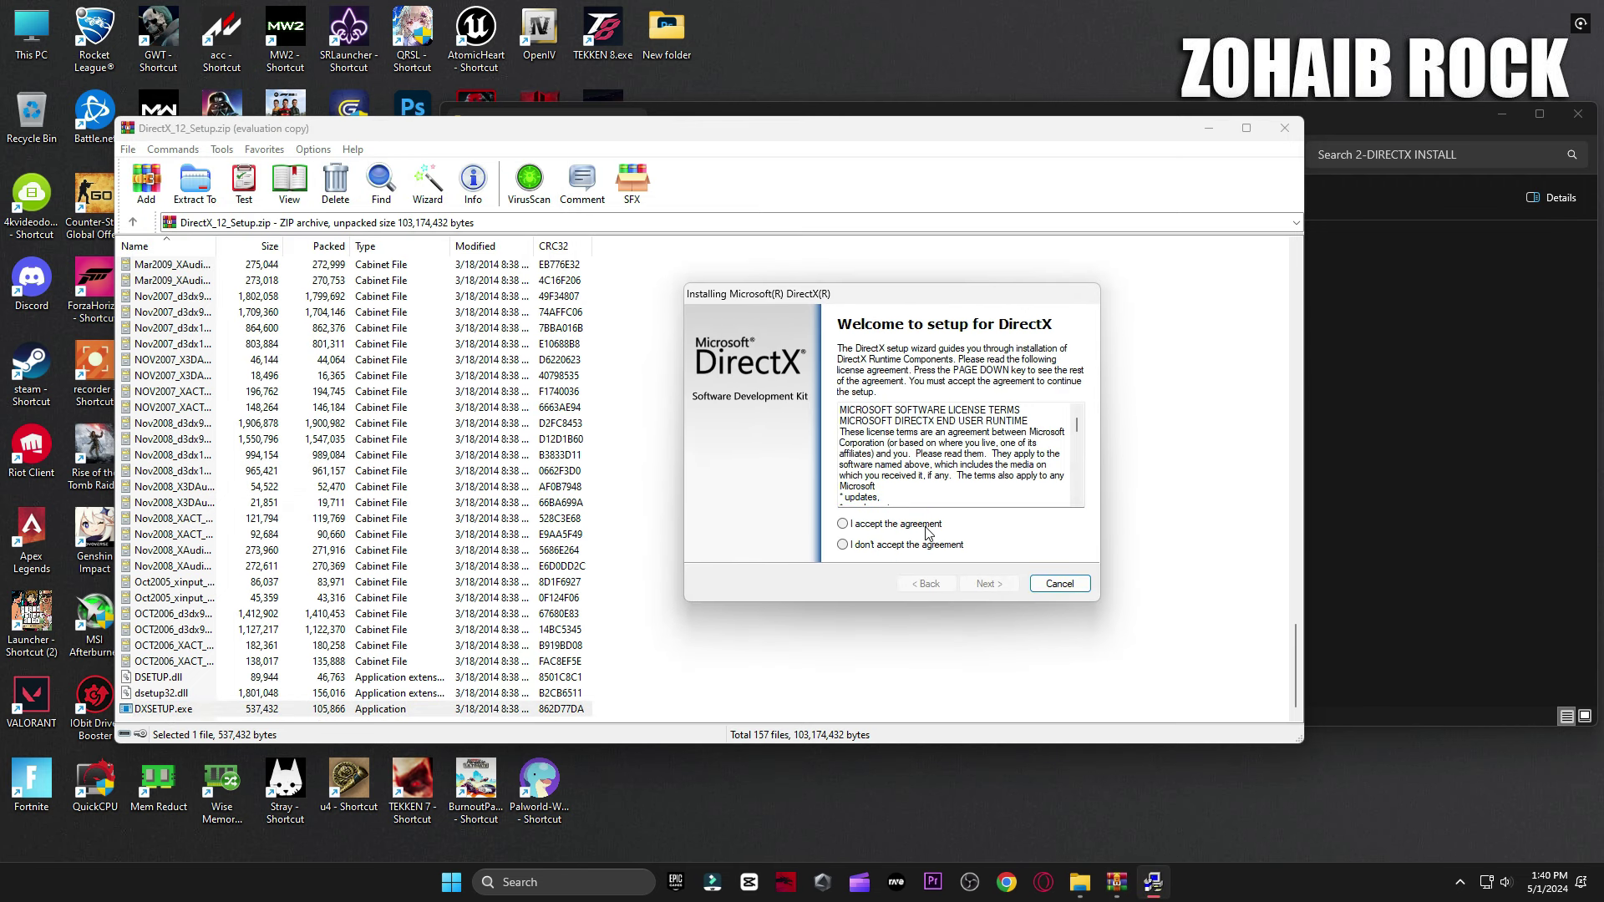
Accept the DirectX license agreement, install the runtime components, then finish the setup and close the archive.
click(926, 526)
click(988, 583)
click(989, 584)
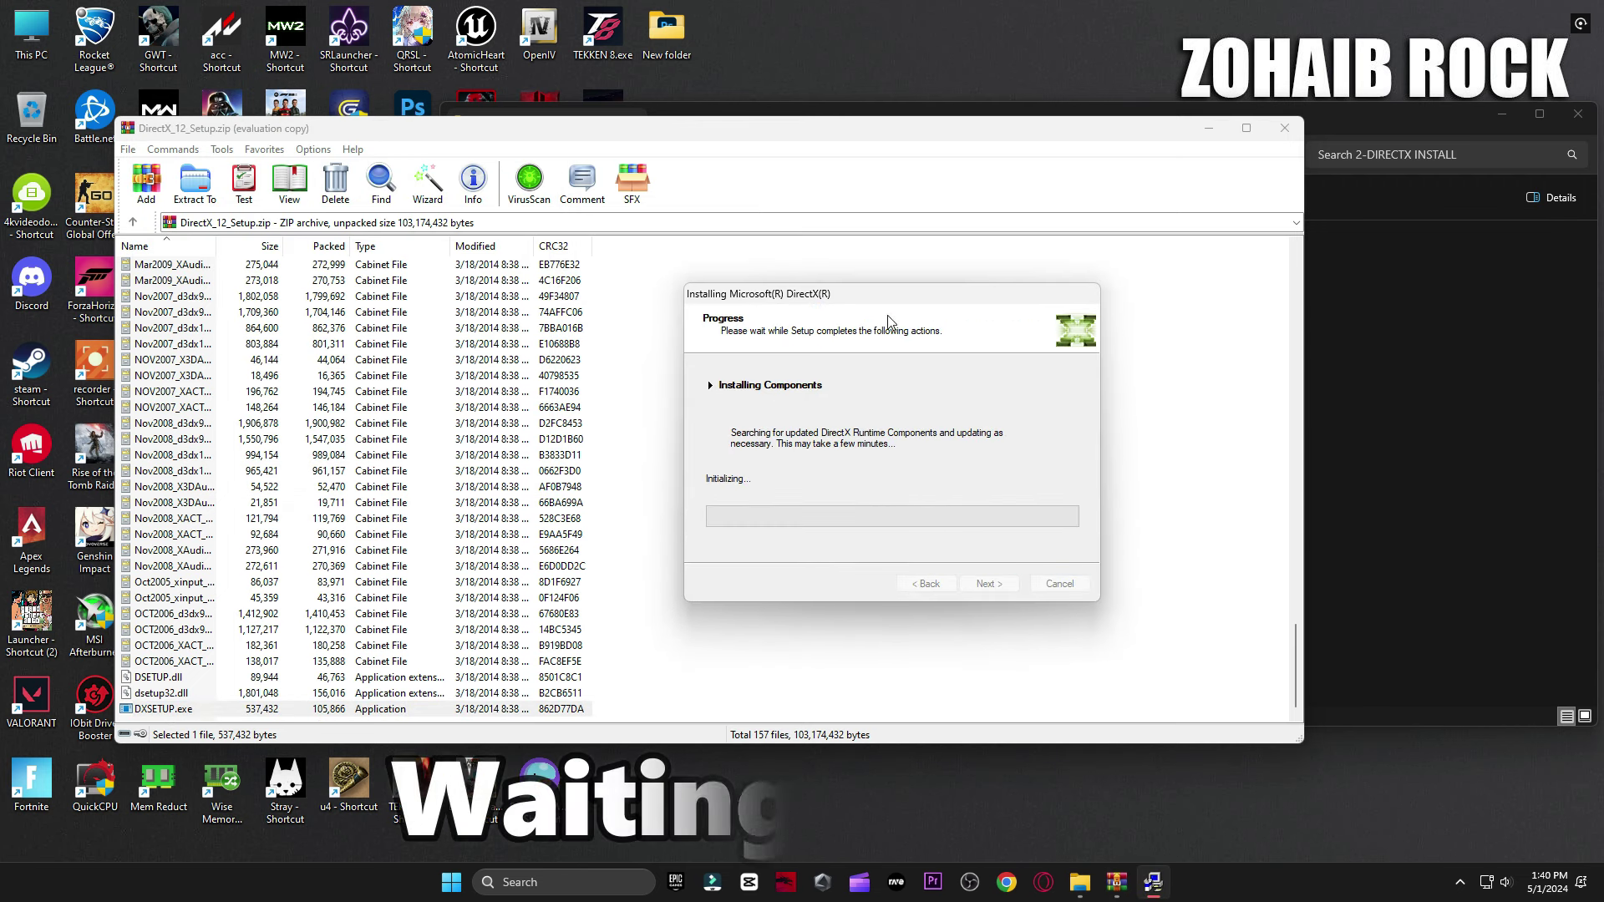
drag(913, 299, 955, 298)
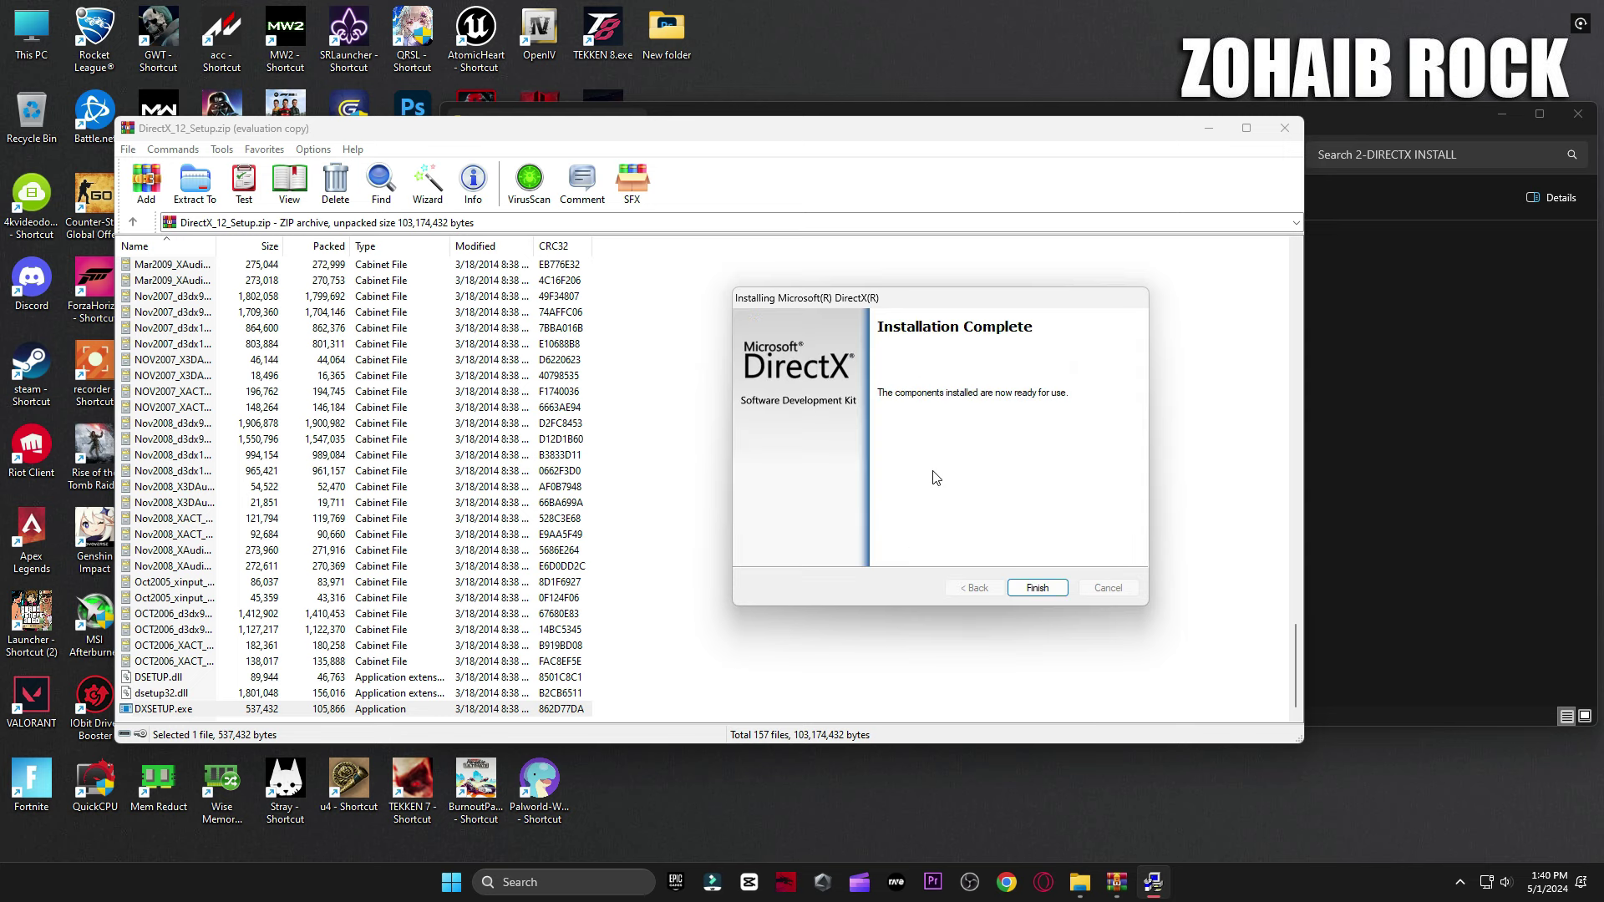
click(1037, 589)
click(1285, 128)
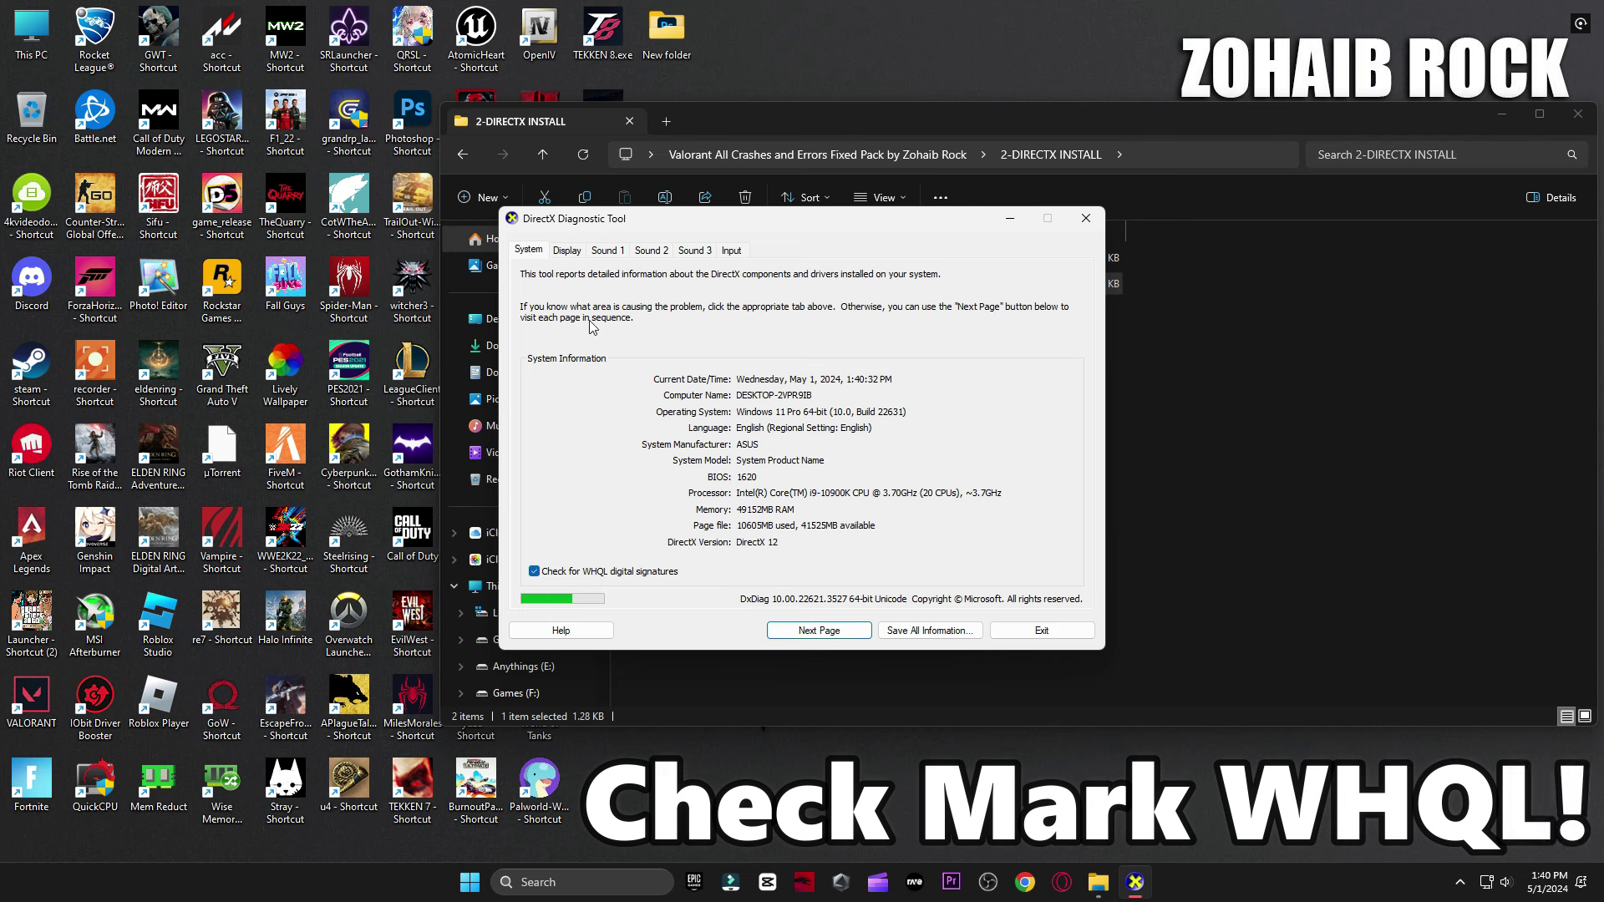
Review the display device details in the DirectX Diagnostic Tool, then exit the tool.
click(566, 252)
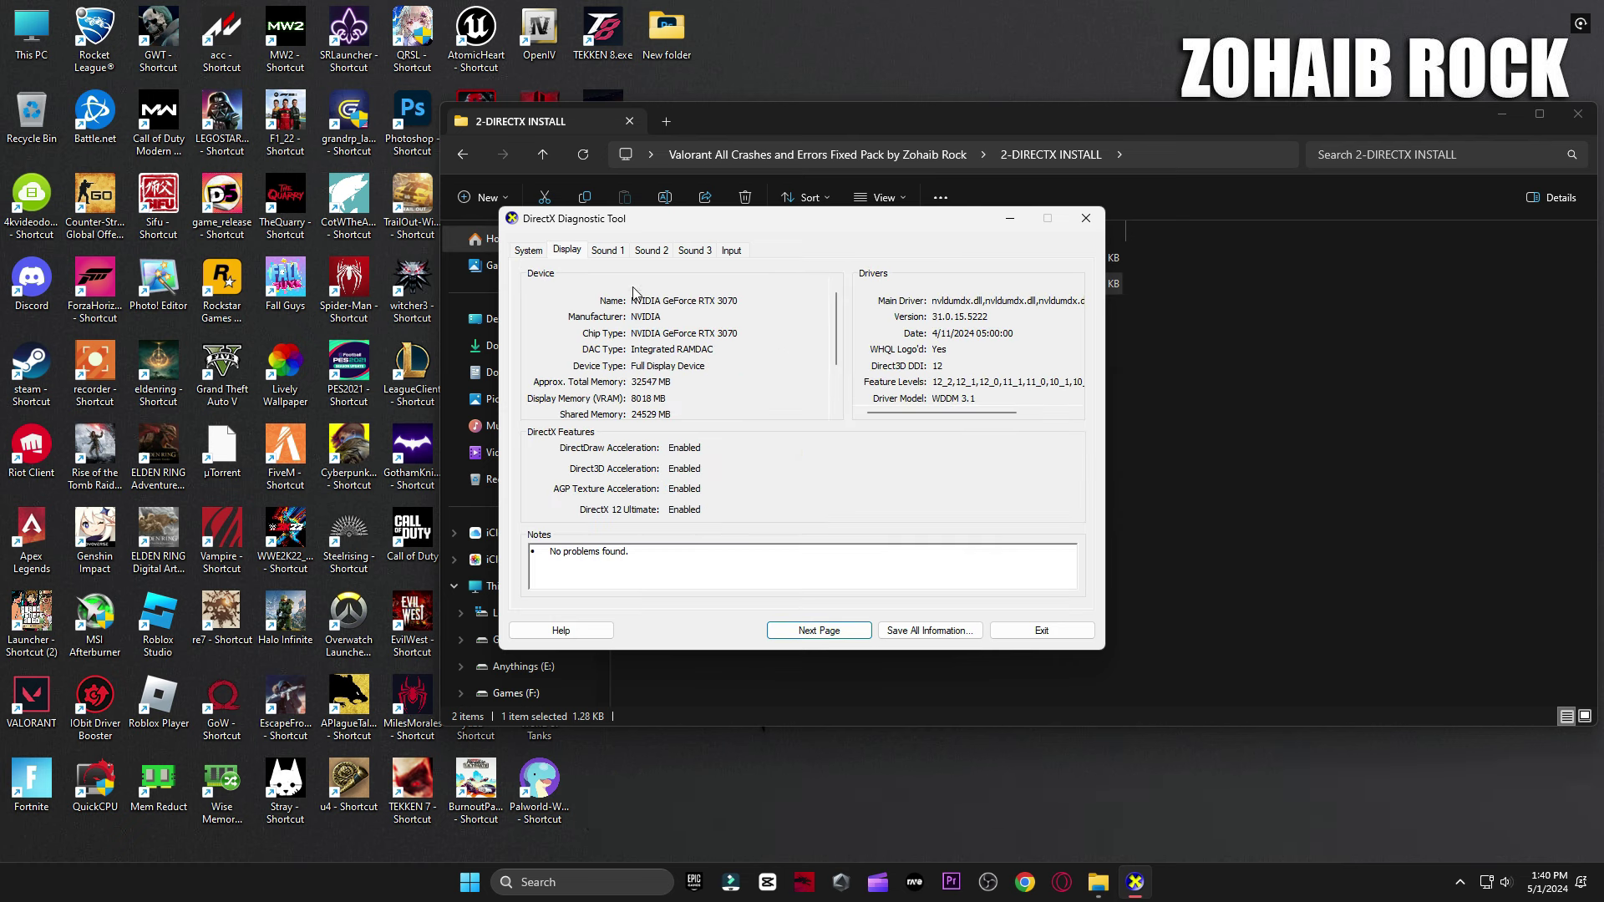
click(1060, 639)
Return to the pack's main folder and run the install_all batch file in the 3- Microsoft Runtime c++ SOFTWARE INSTALL folder.
click(463, 155)
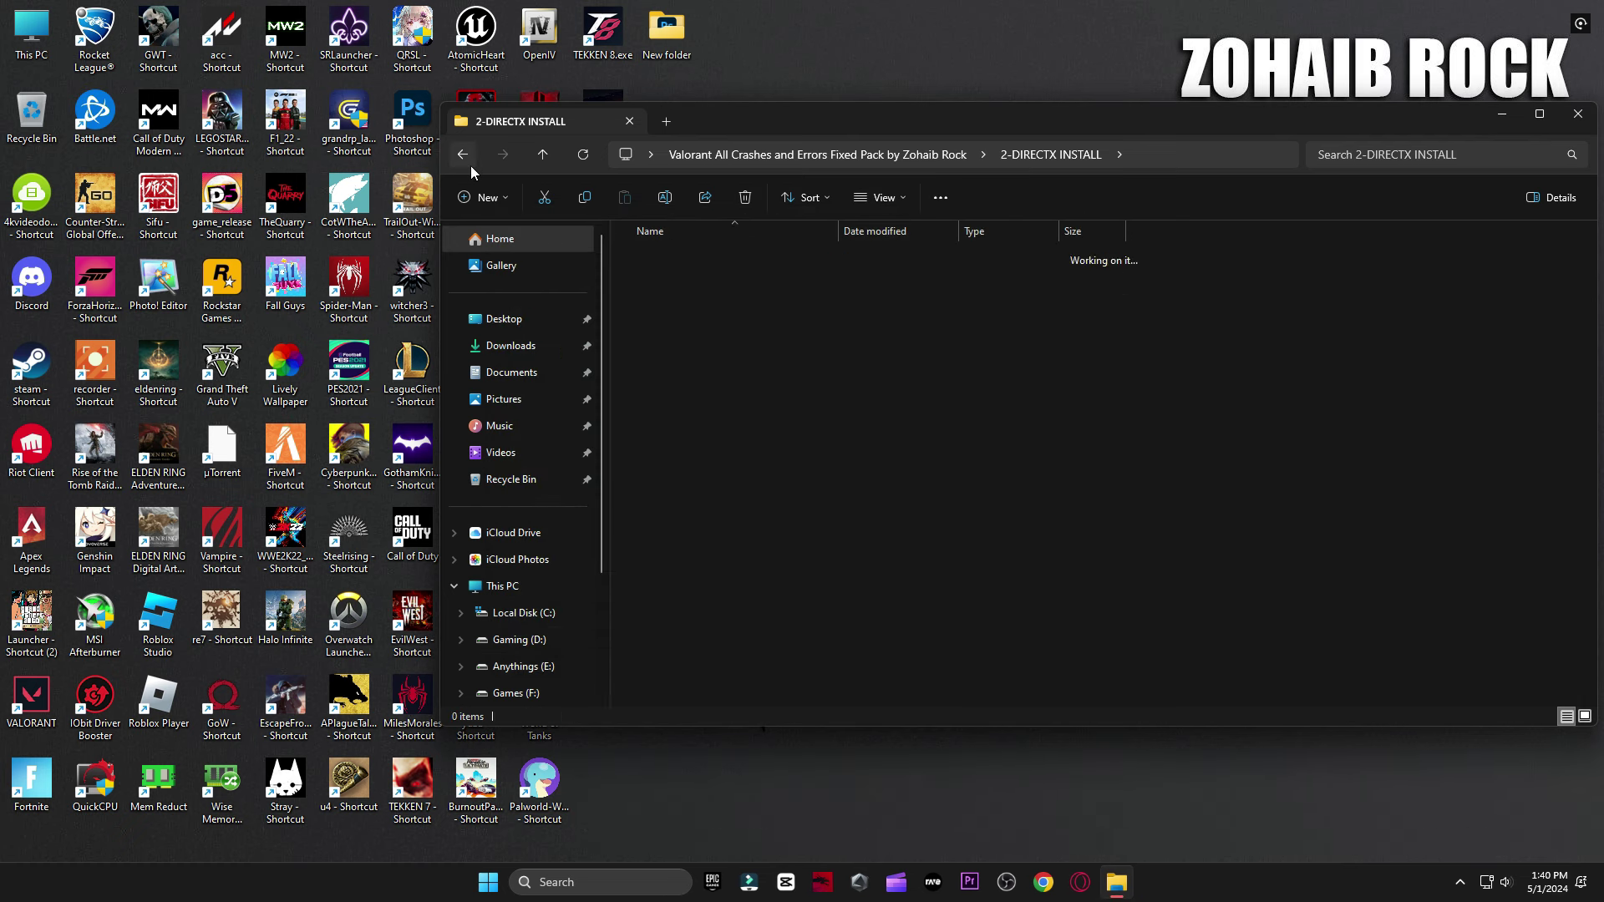
double_click(697, 311)
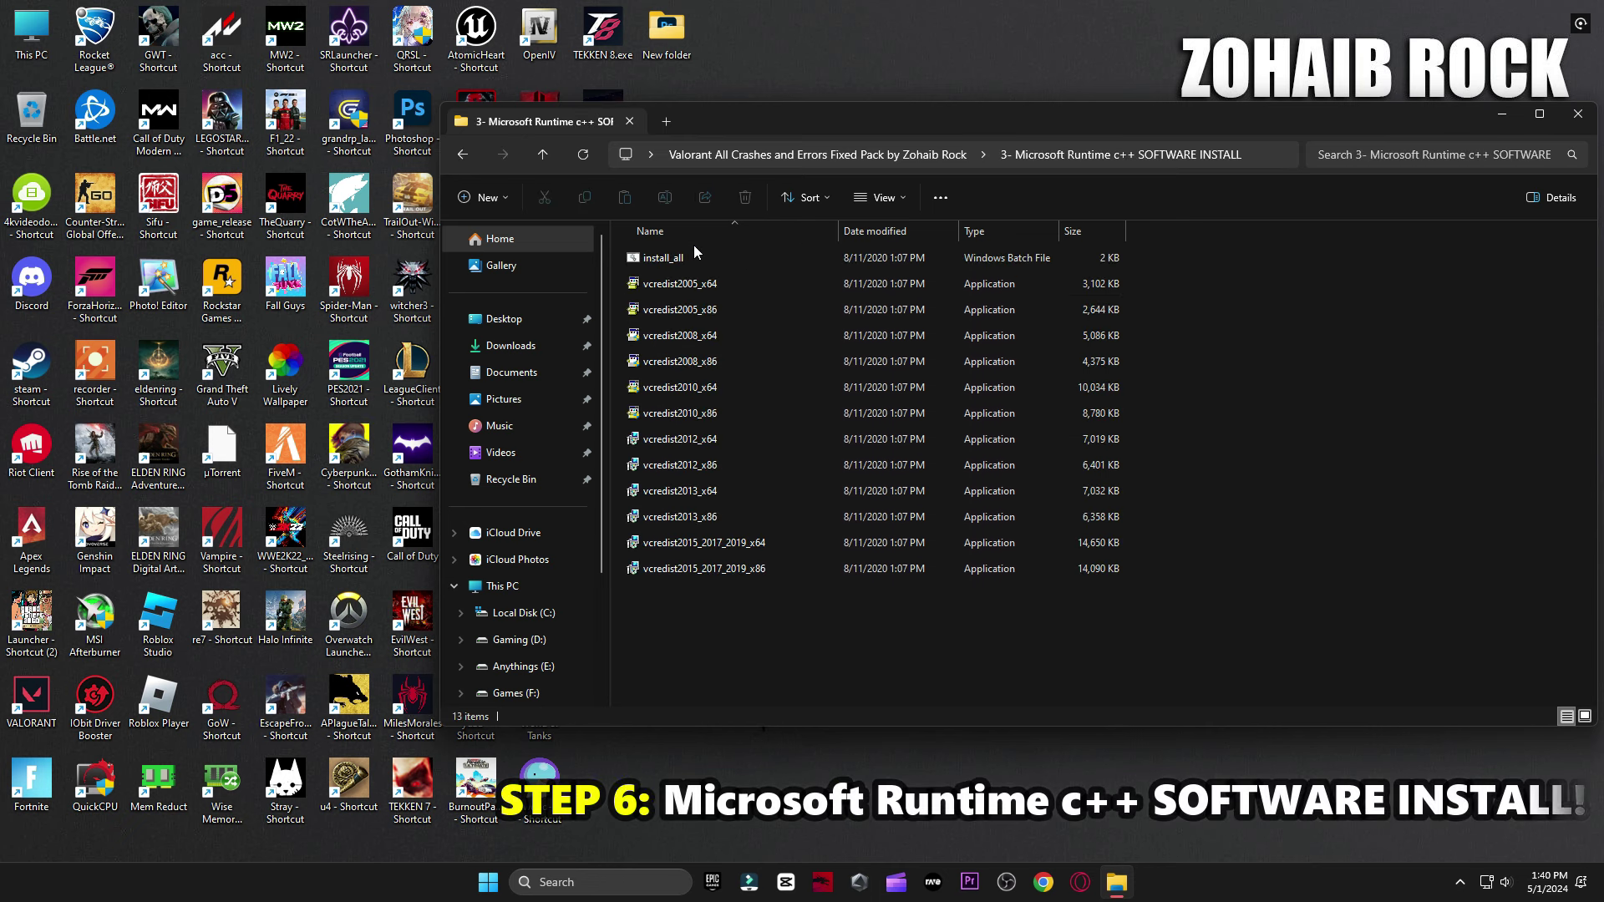
double_click(697, 253)
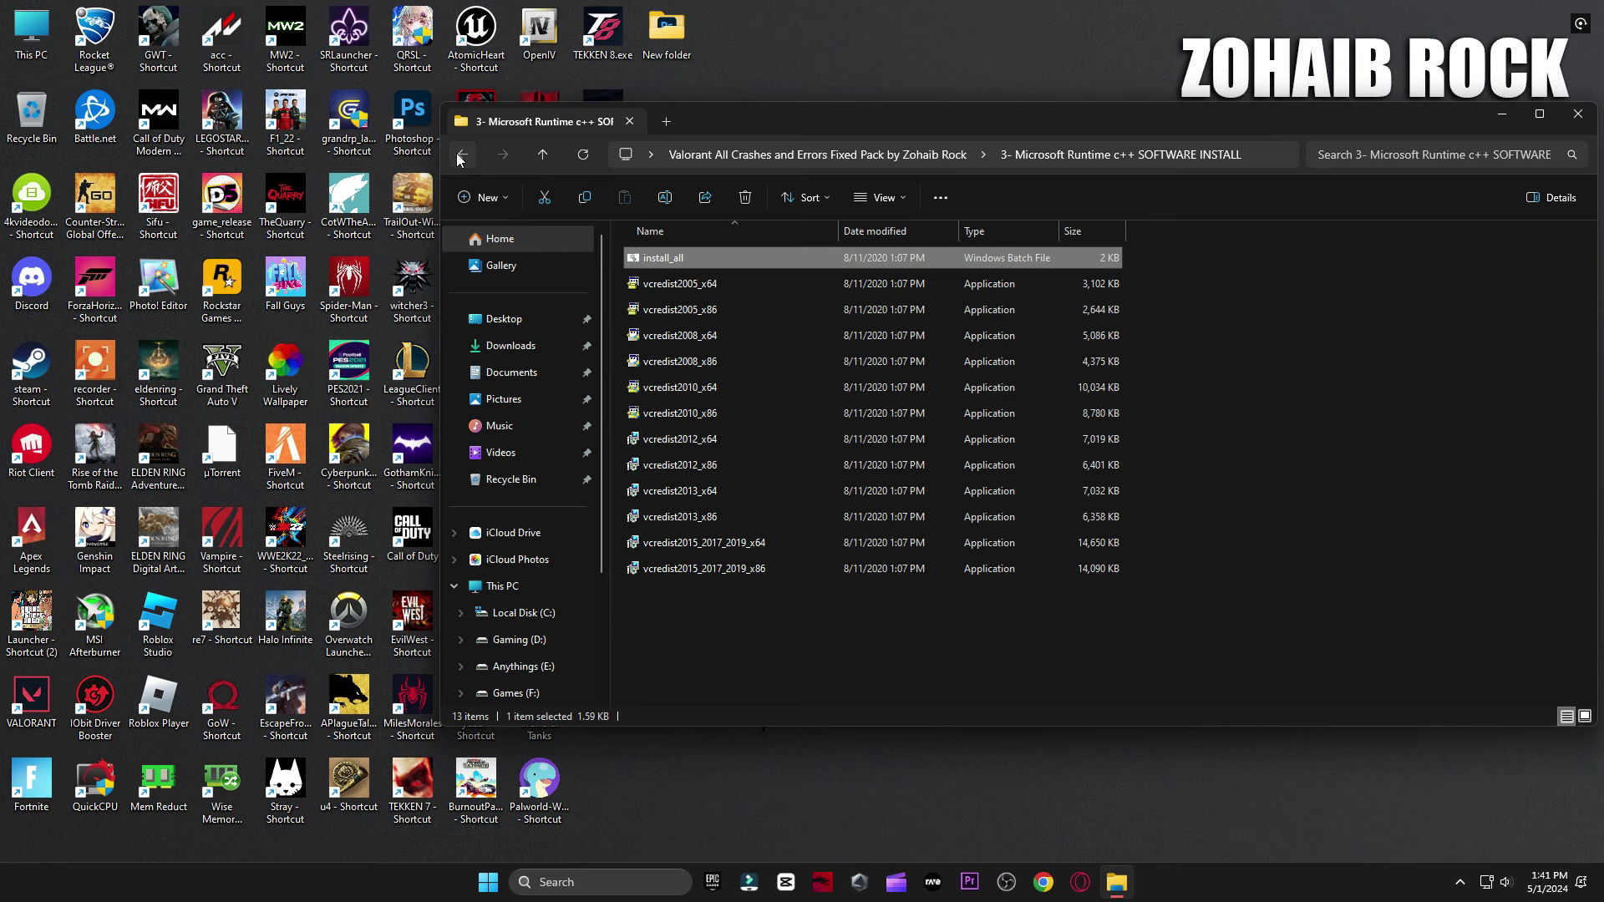
View the general and graphics quality pictures in the pack's 4-Valorant Best Settings PICS folder, then close the viewer and folder.
click(460, 155)
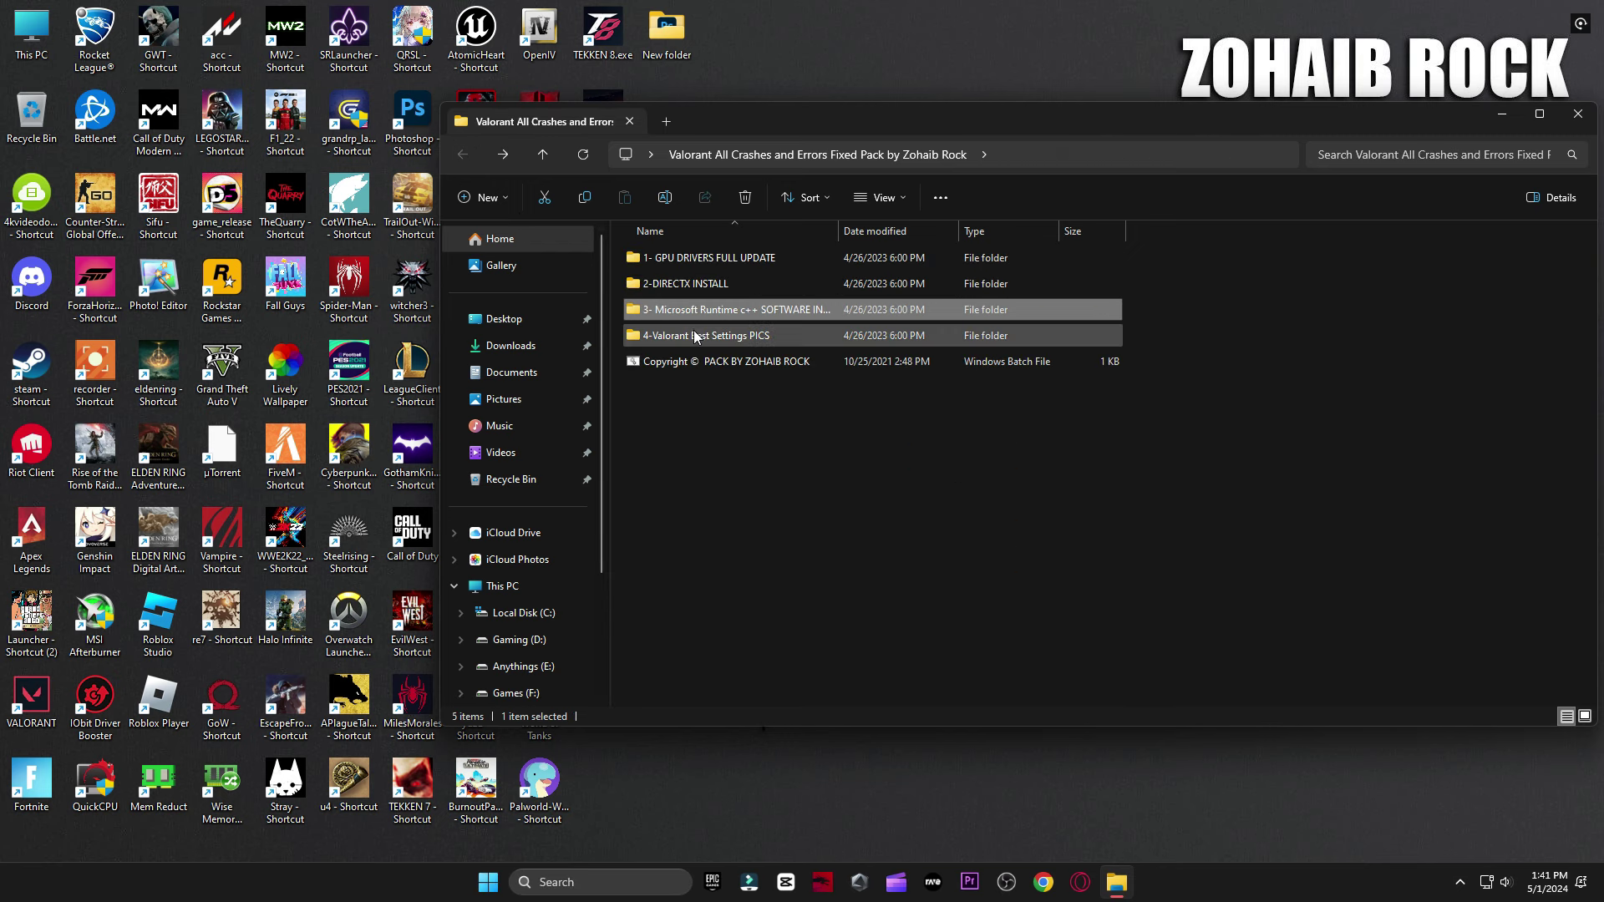
double_click(706, 336)
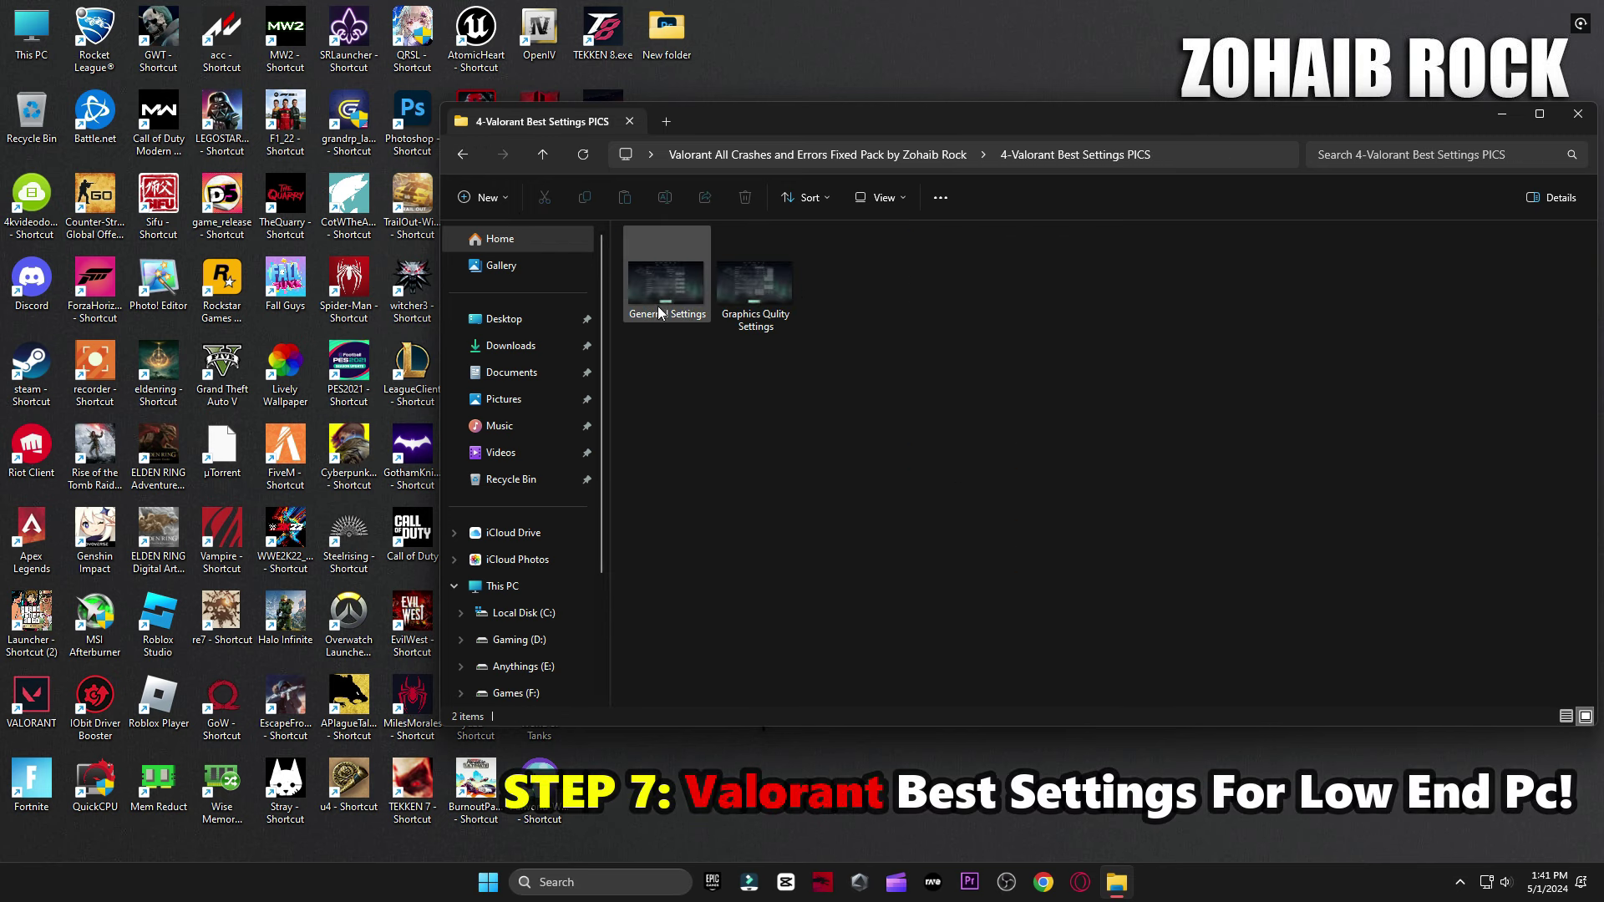
double_click(672, 284)
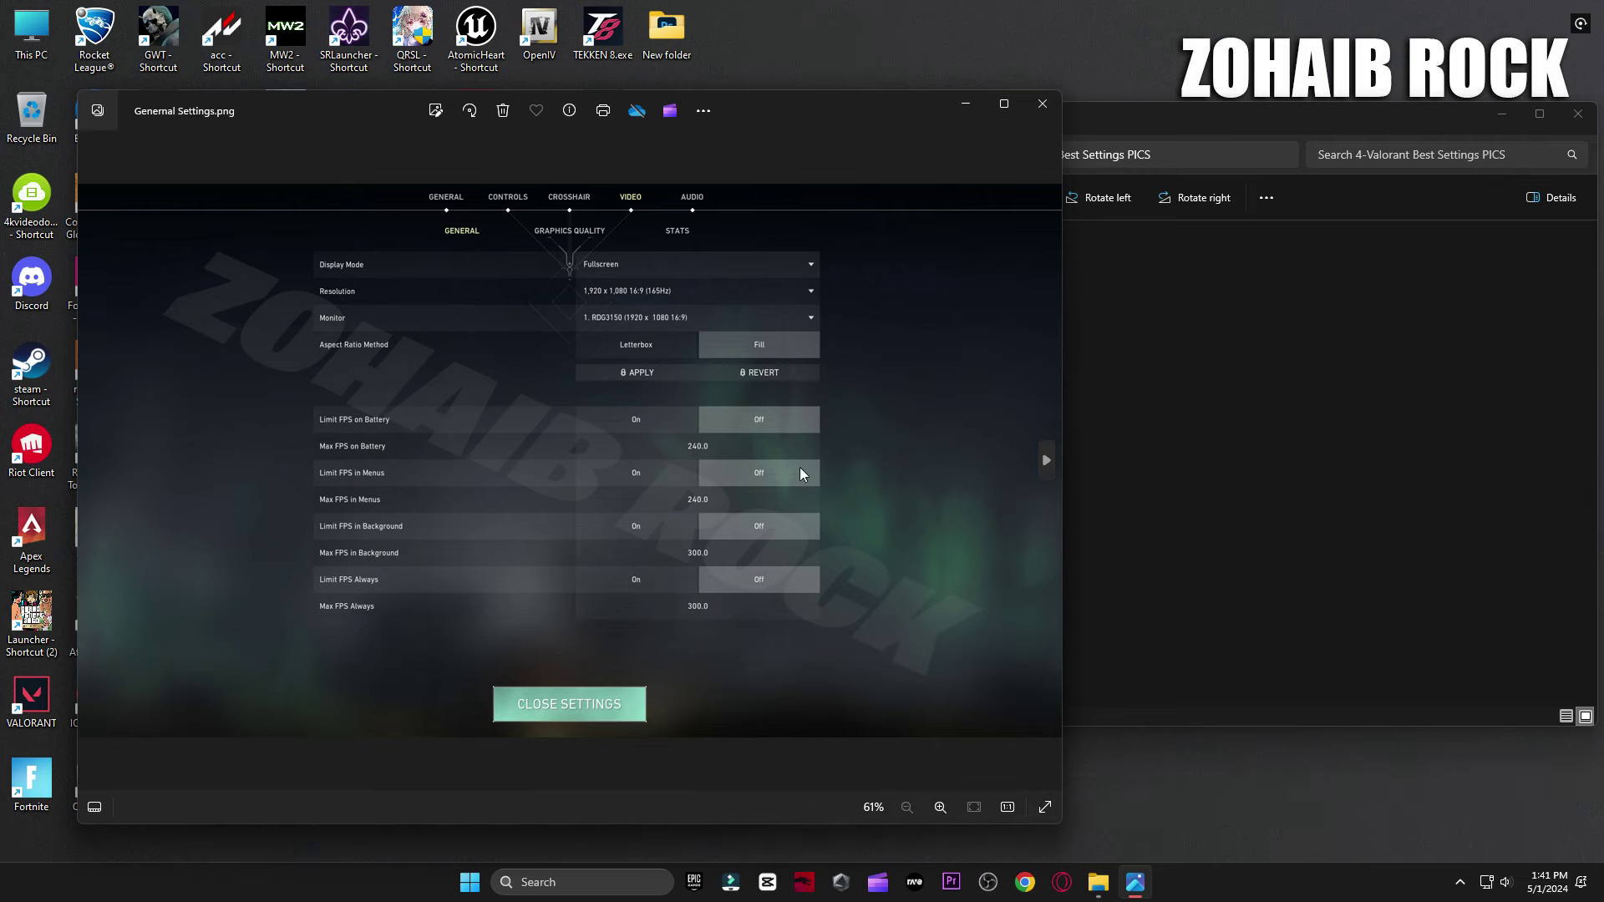
key(Right)
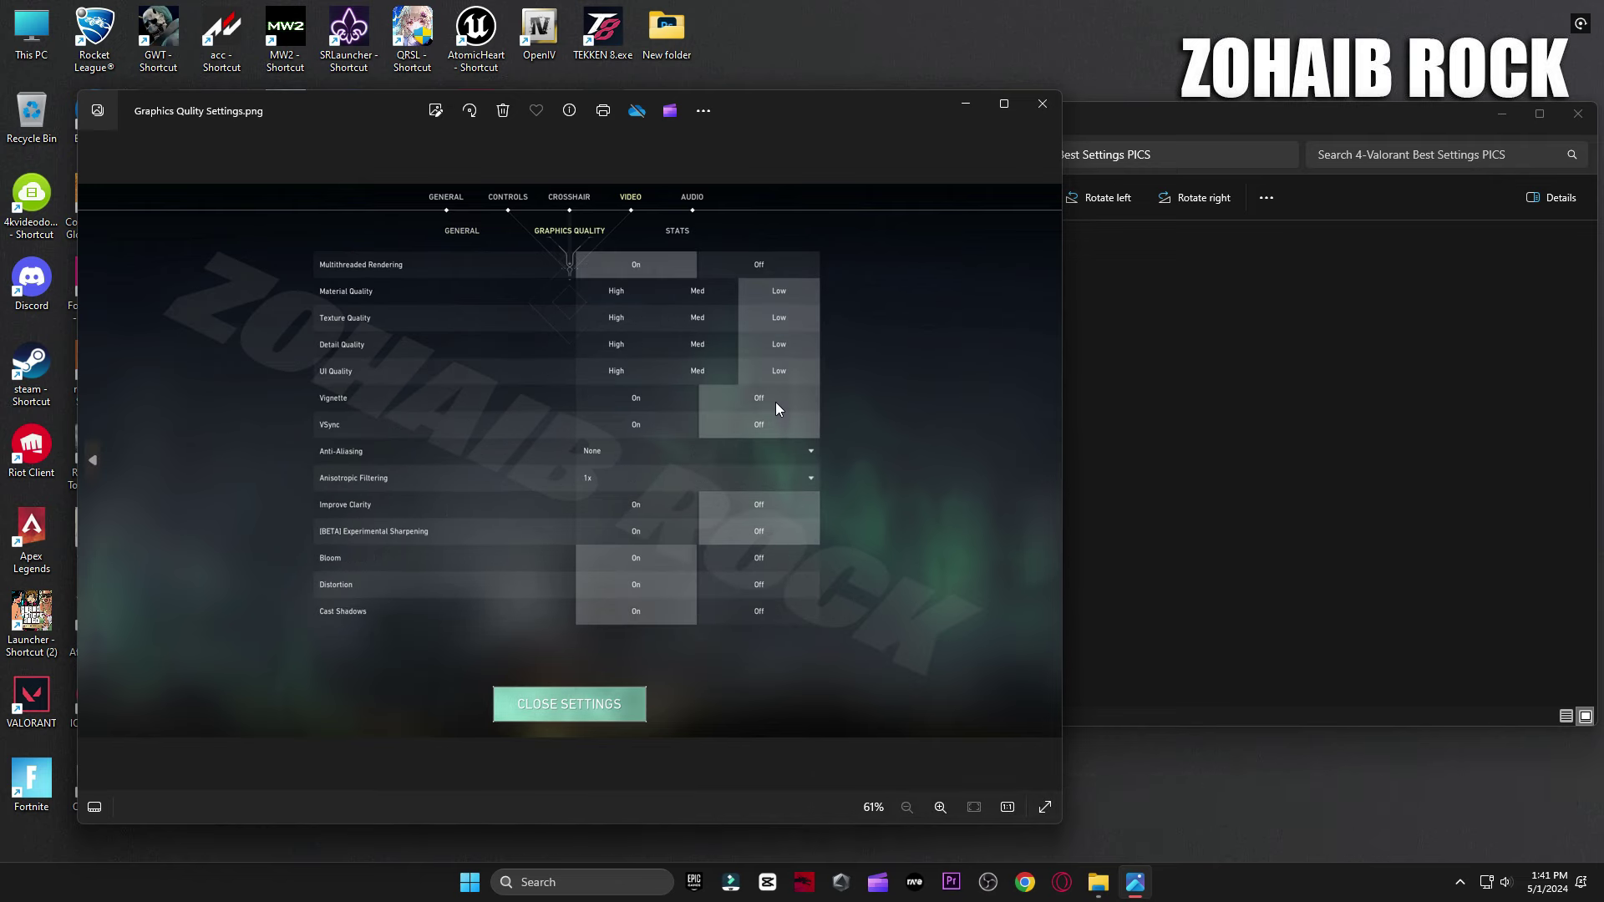
click(1042, 103)
click(1590, 122)
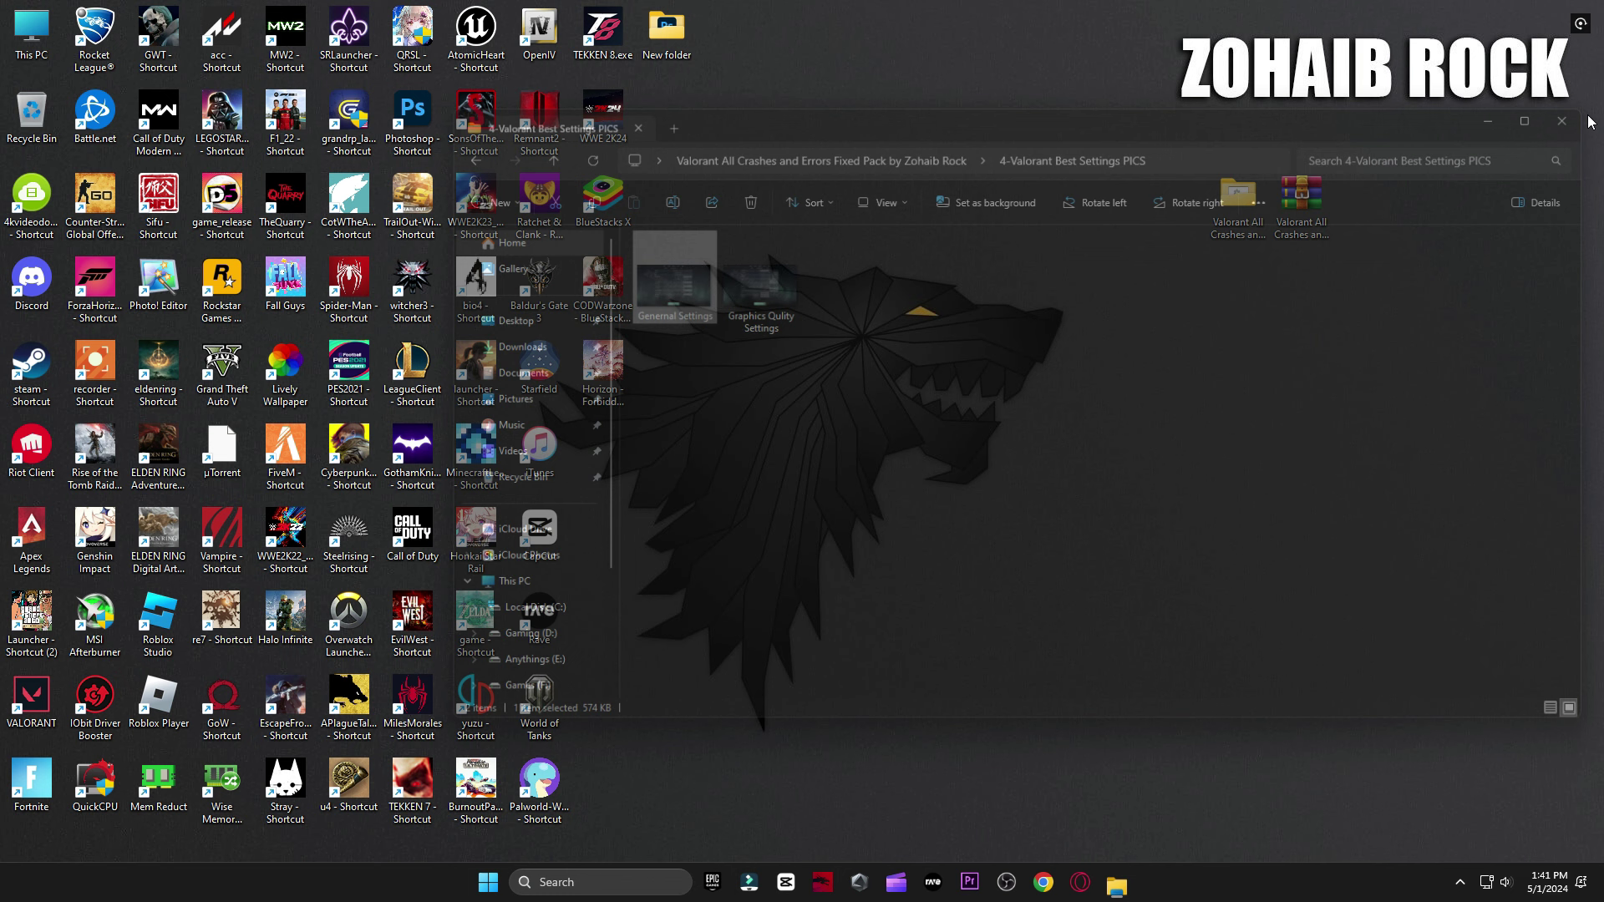
Switch to the Riot Client, select VALORANT from My Games and open the client's VALORANT settings.
click(31, 456)
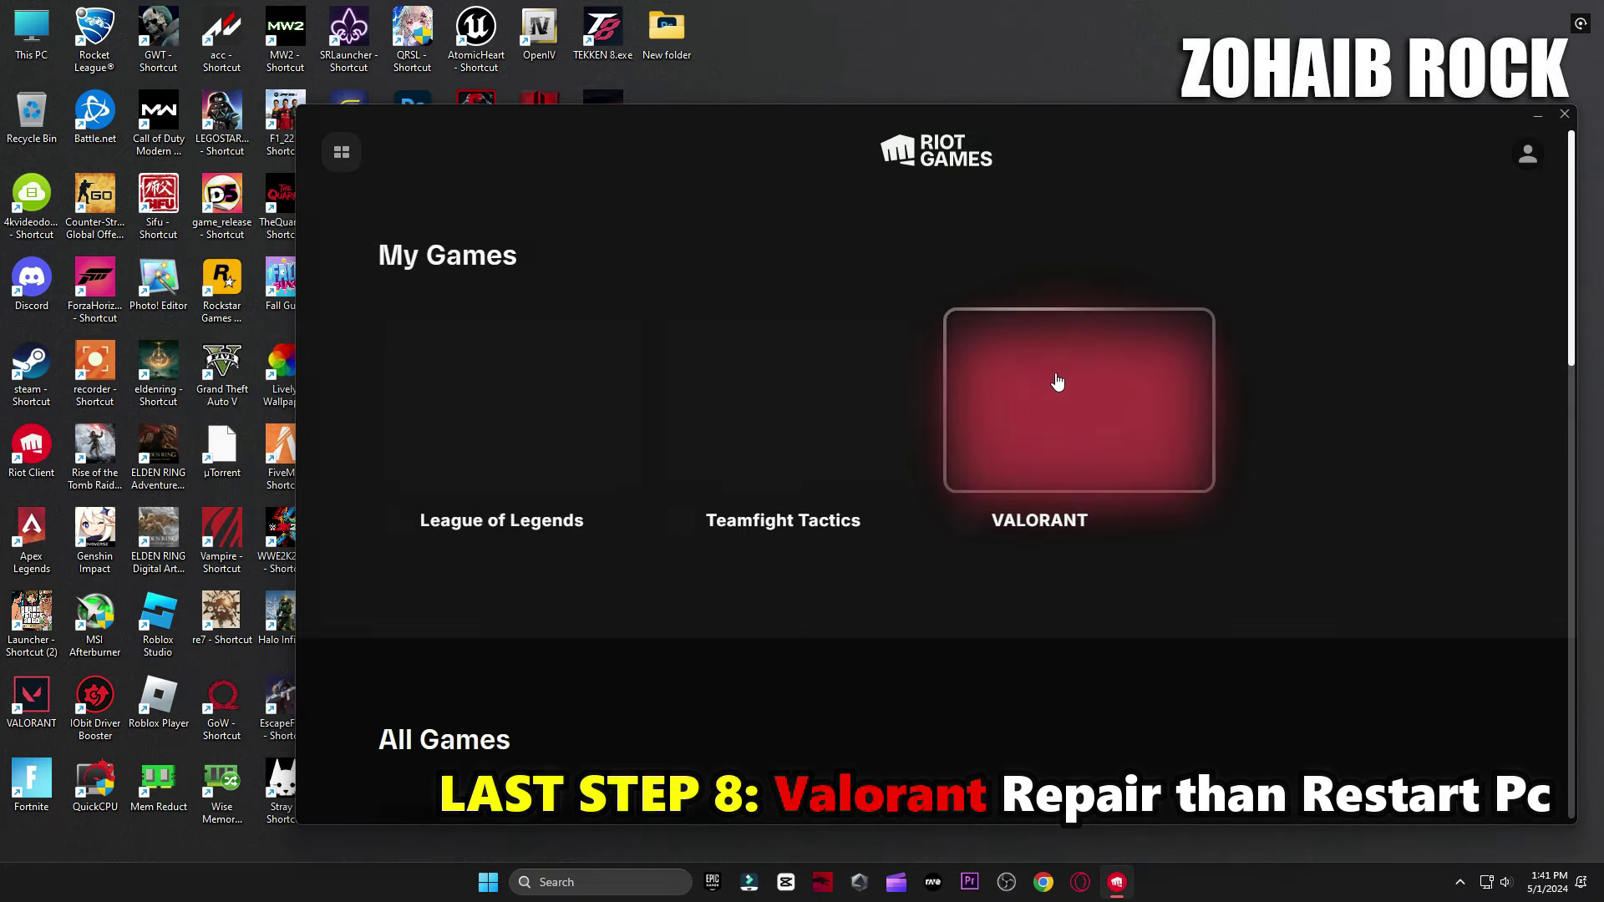
click(1056, 384)
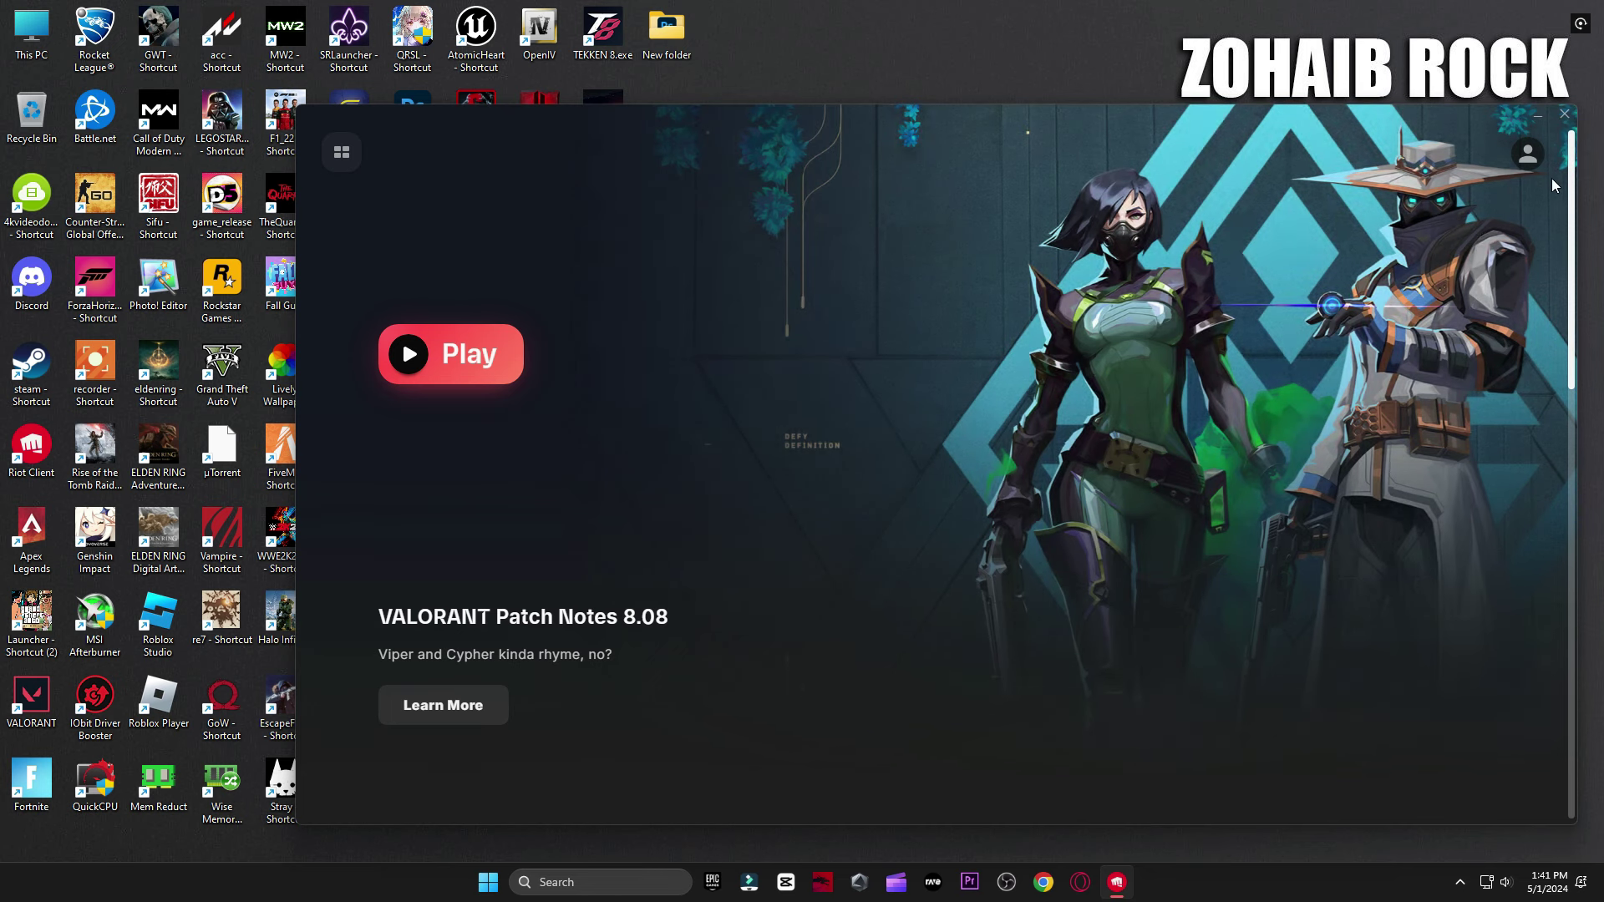
click(1543, 167)
click(1438, 341)
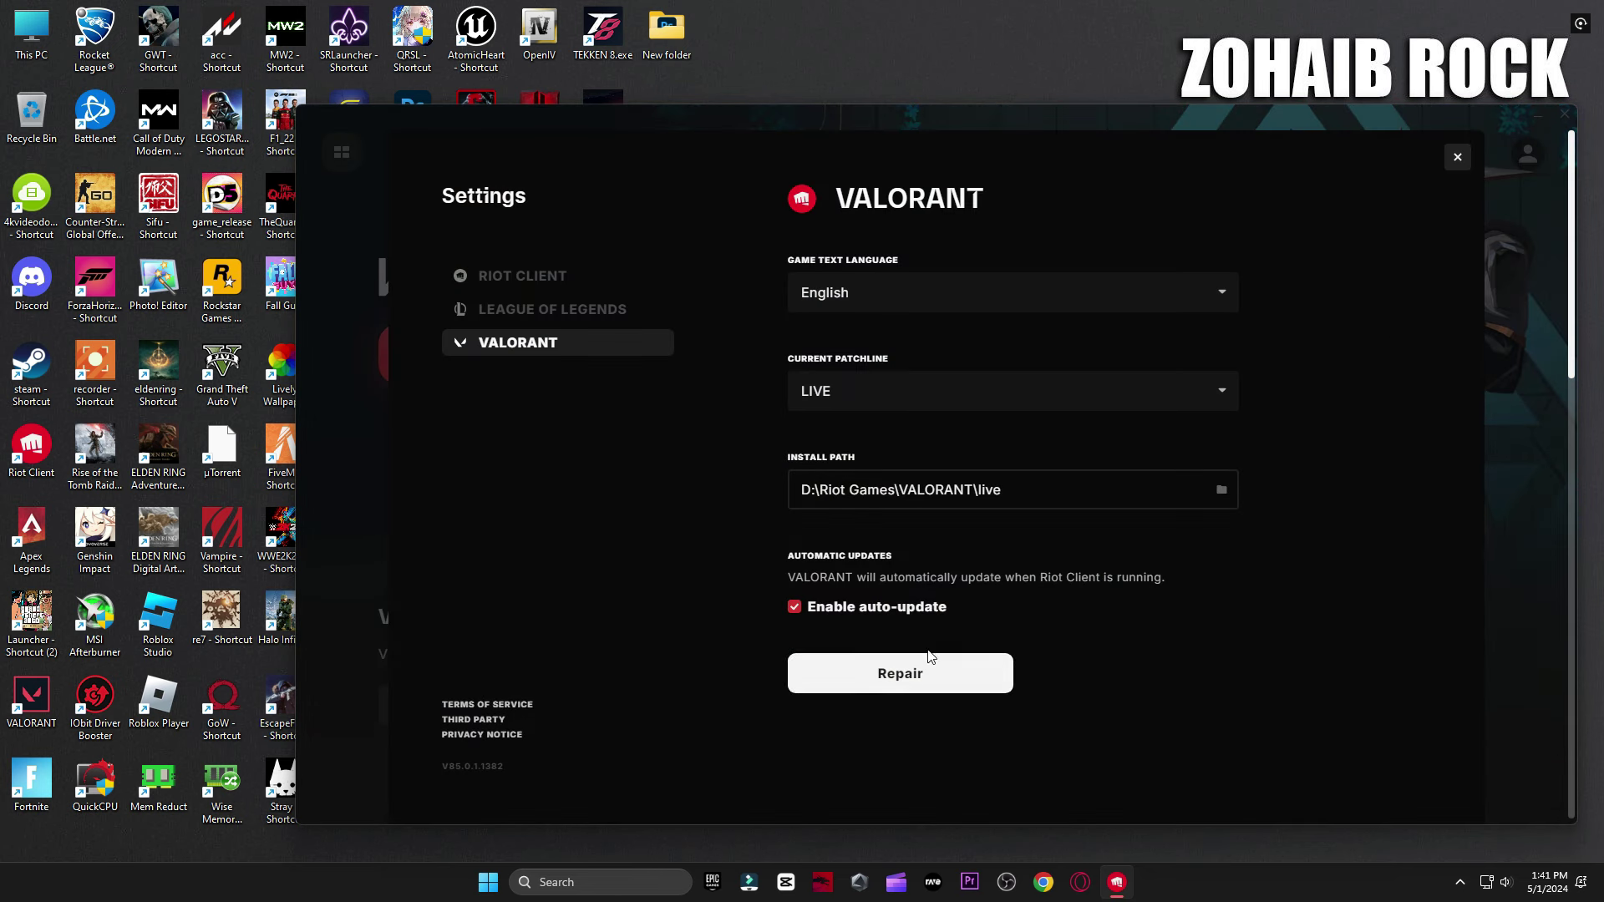
Start the VALORANT repair, then close the settings and the Riot Client.
click(891, 688)
click(970, 525)
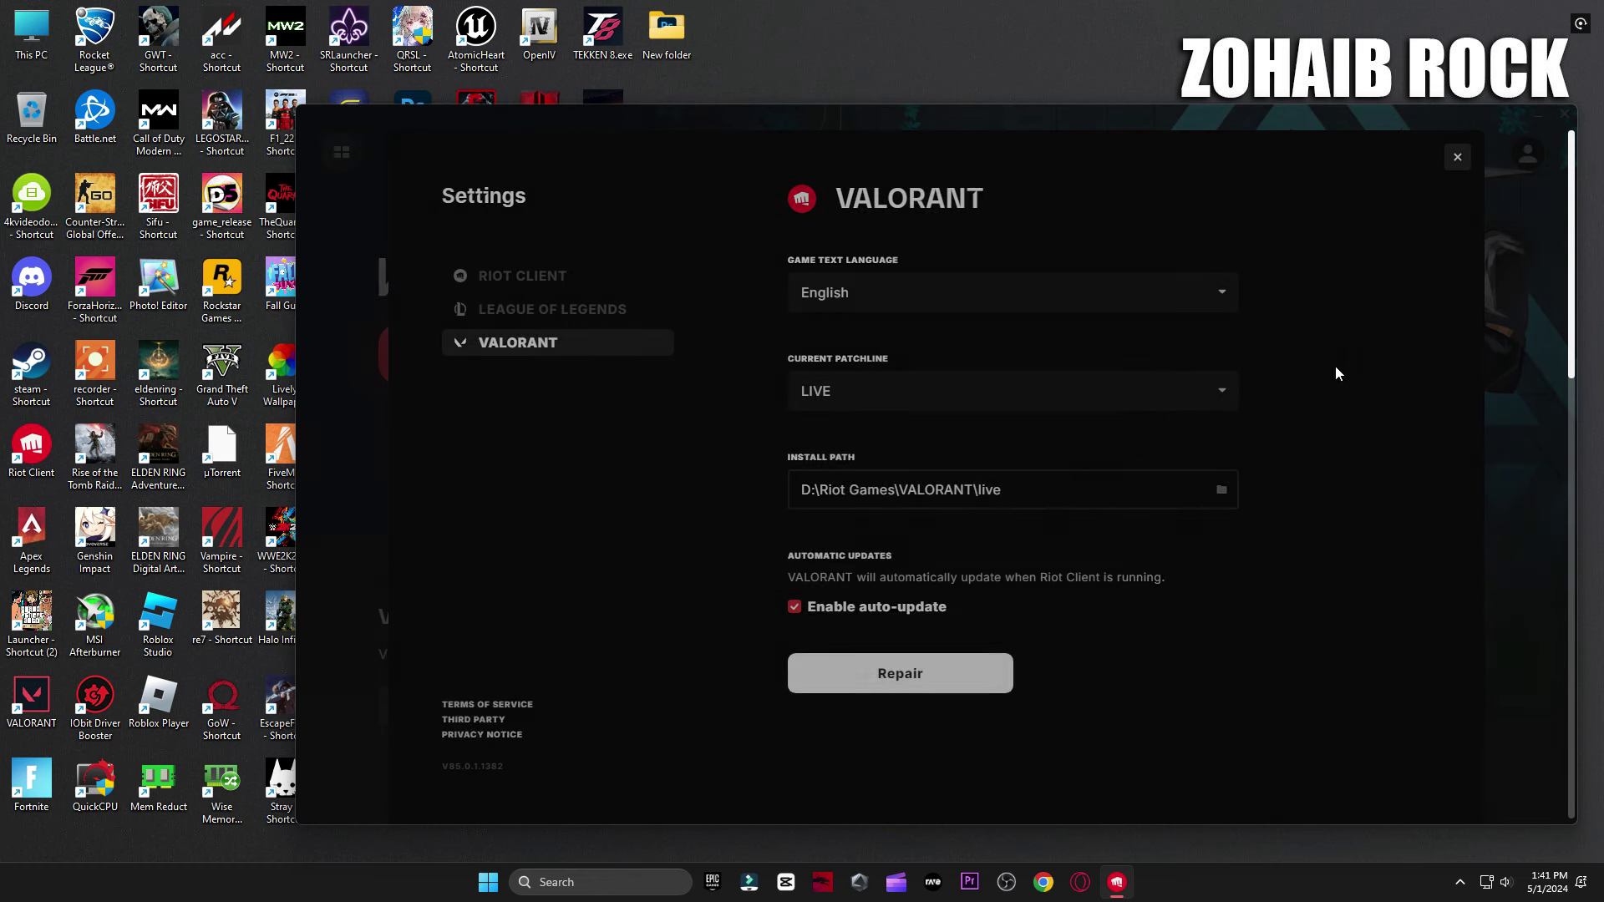
click(1458, 157)
click(1547, 122)
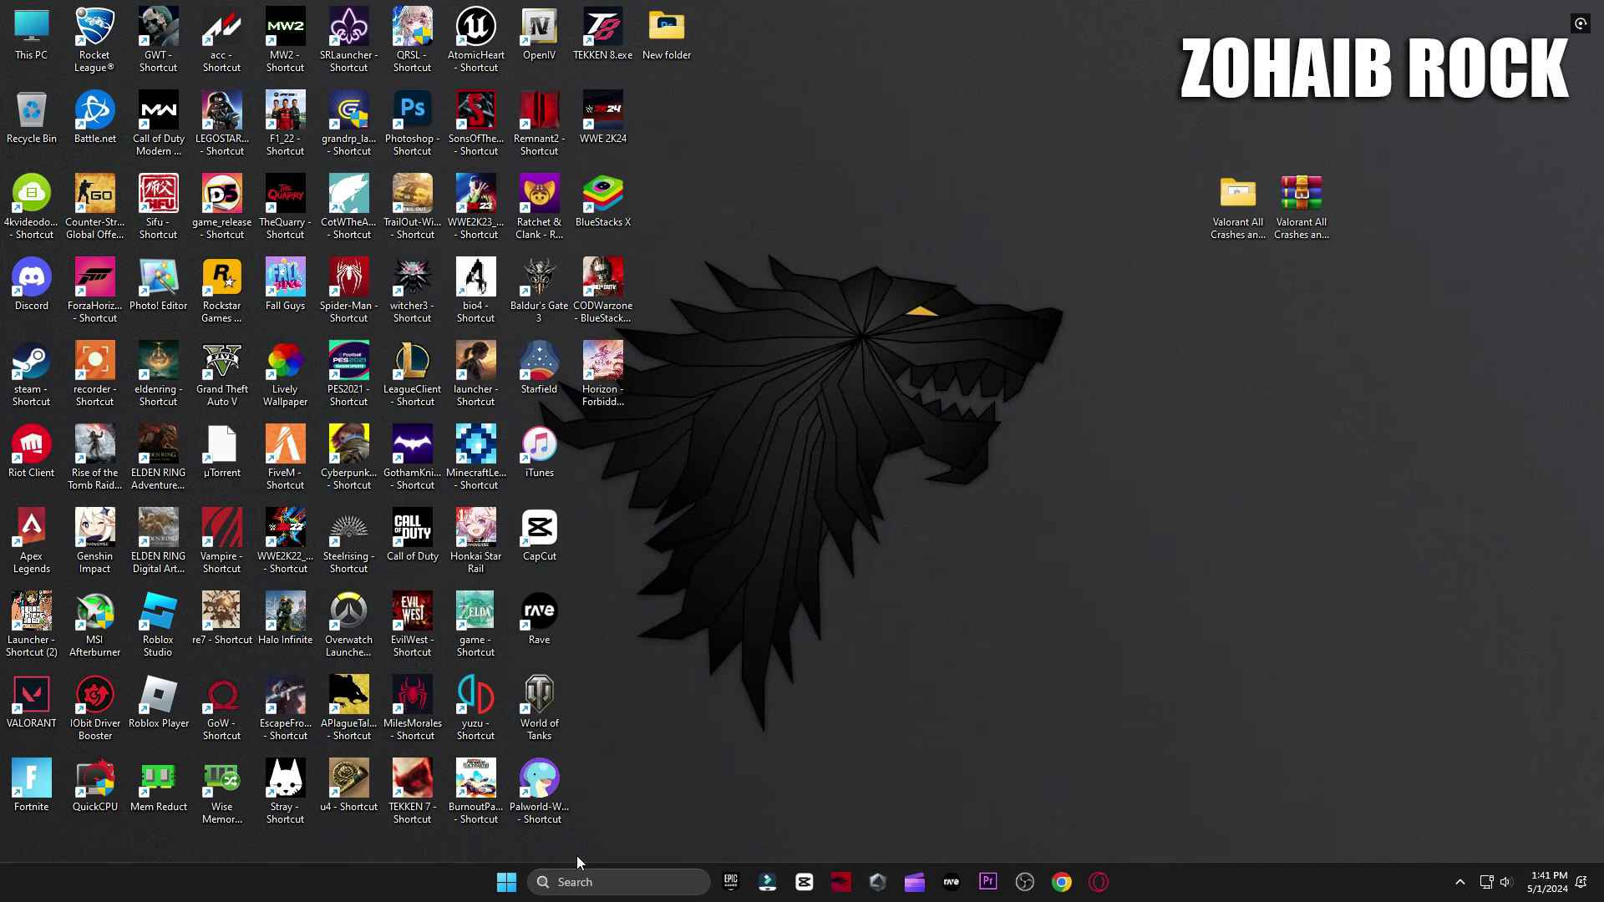
Open the Windows power options to restart the PC.
click(506, 883)
click(1009, 828)
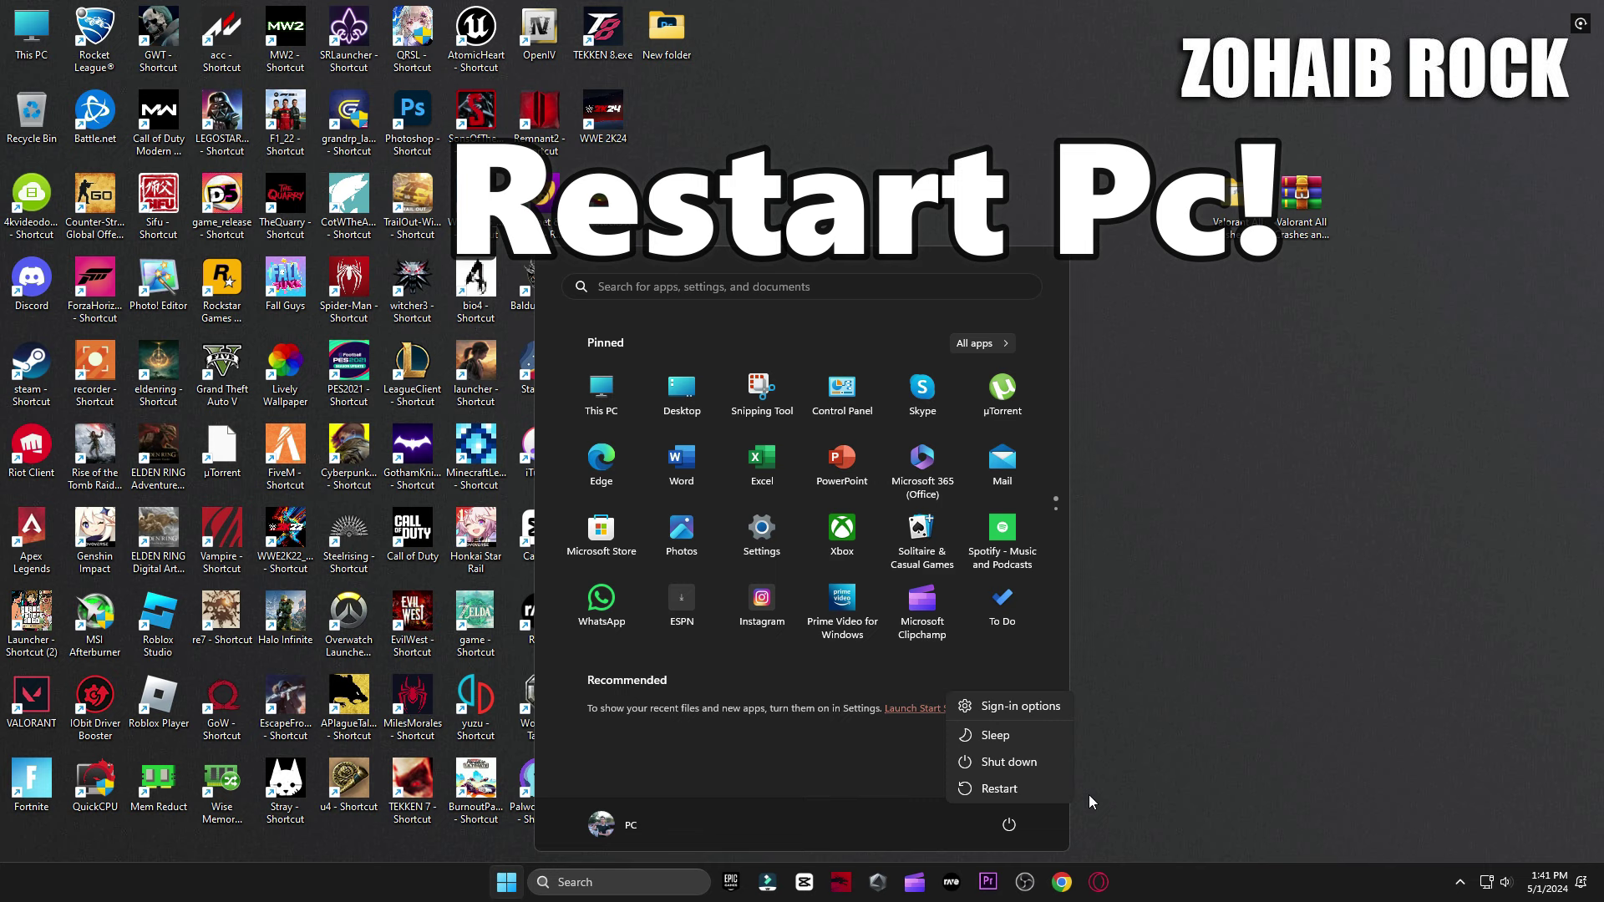